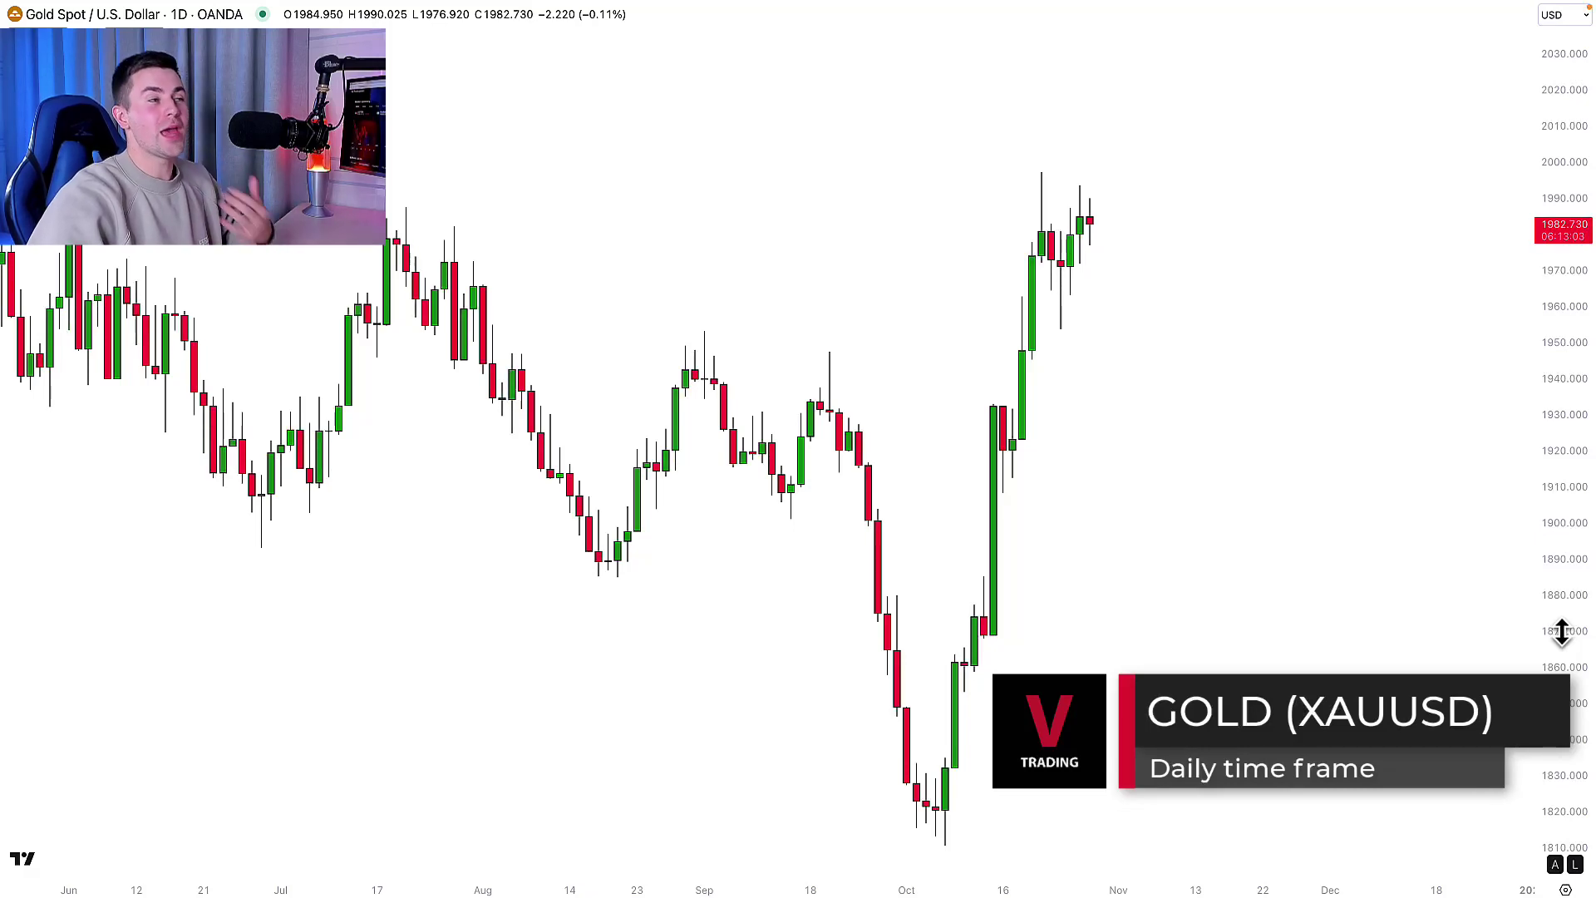
# Draw dashed horizontal lines at the low before March, at about 1805.5, and at the May high, at about 2065.9.
pyautogui.moveTo(1561, 632); pyautogui.dragTo(1560, 707)
pyautogui.scroll(-4, 1313, 724)
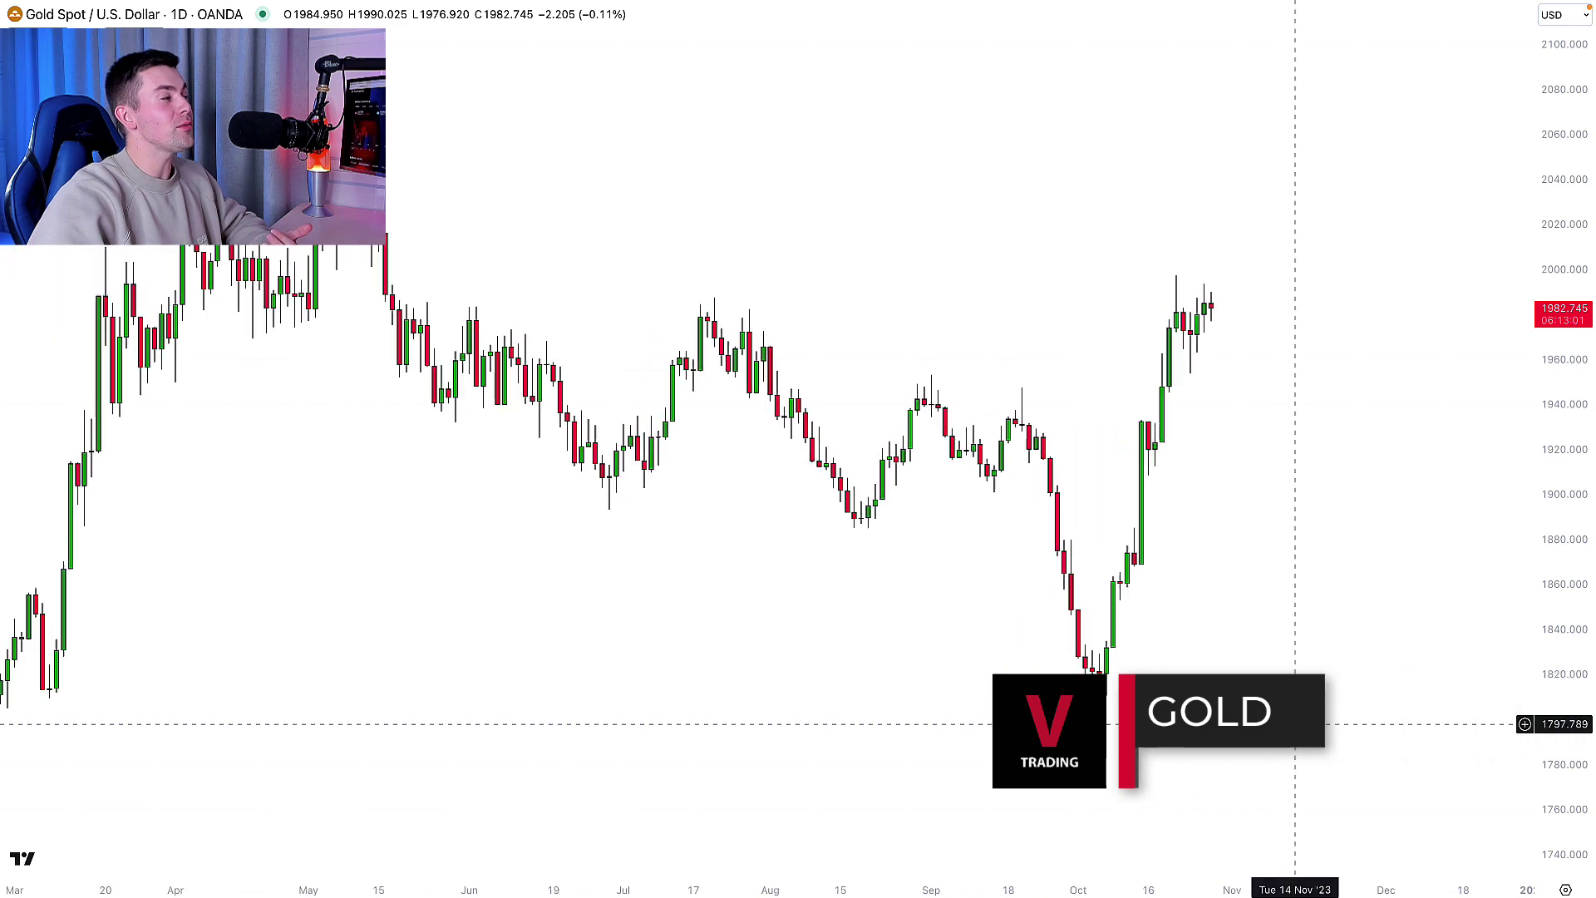
pyautogui.moveTo(830, 703); pyautogui.dragTo(881, 728)
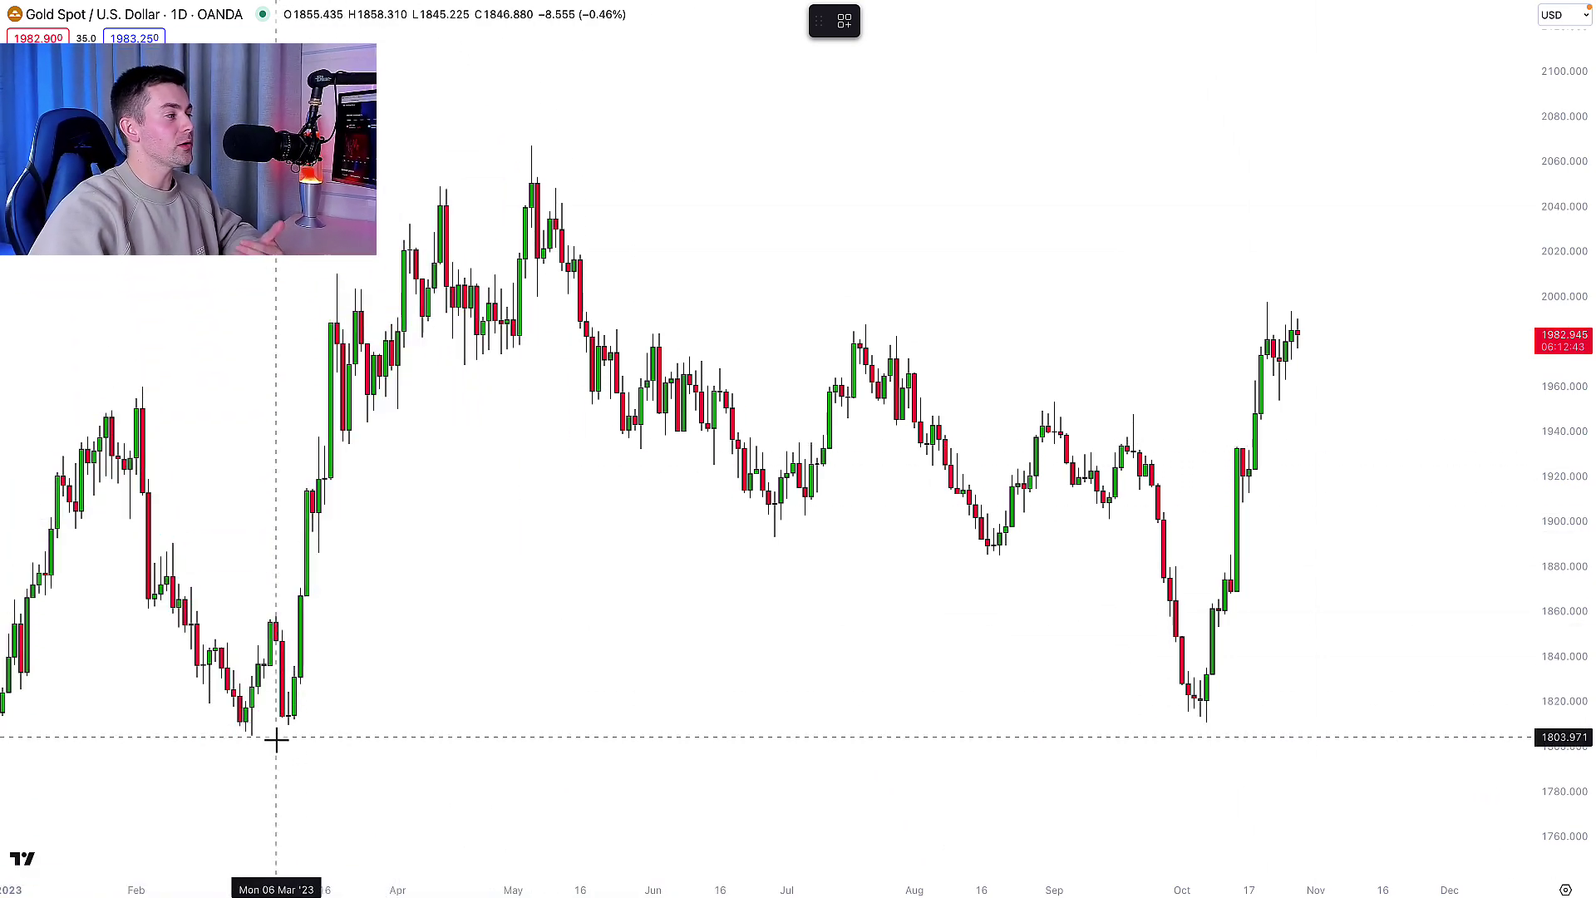
pyautogui.click(271, 735)
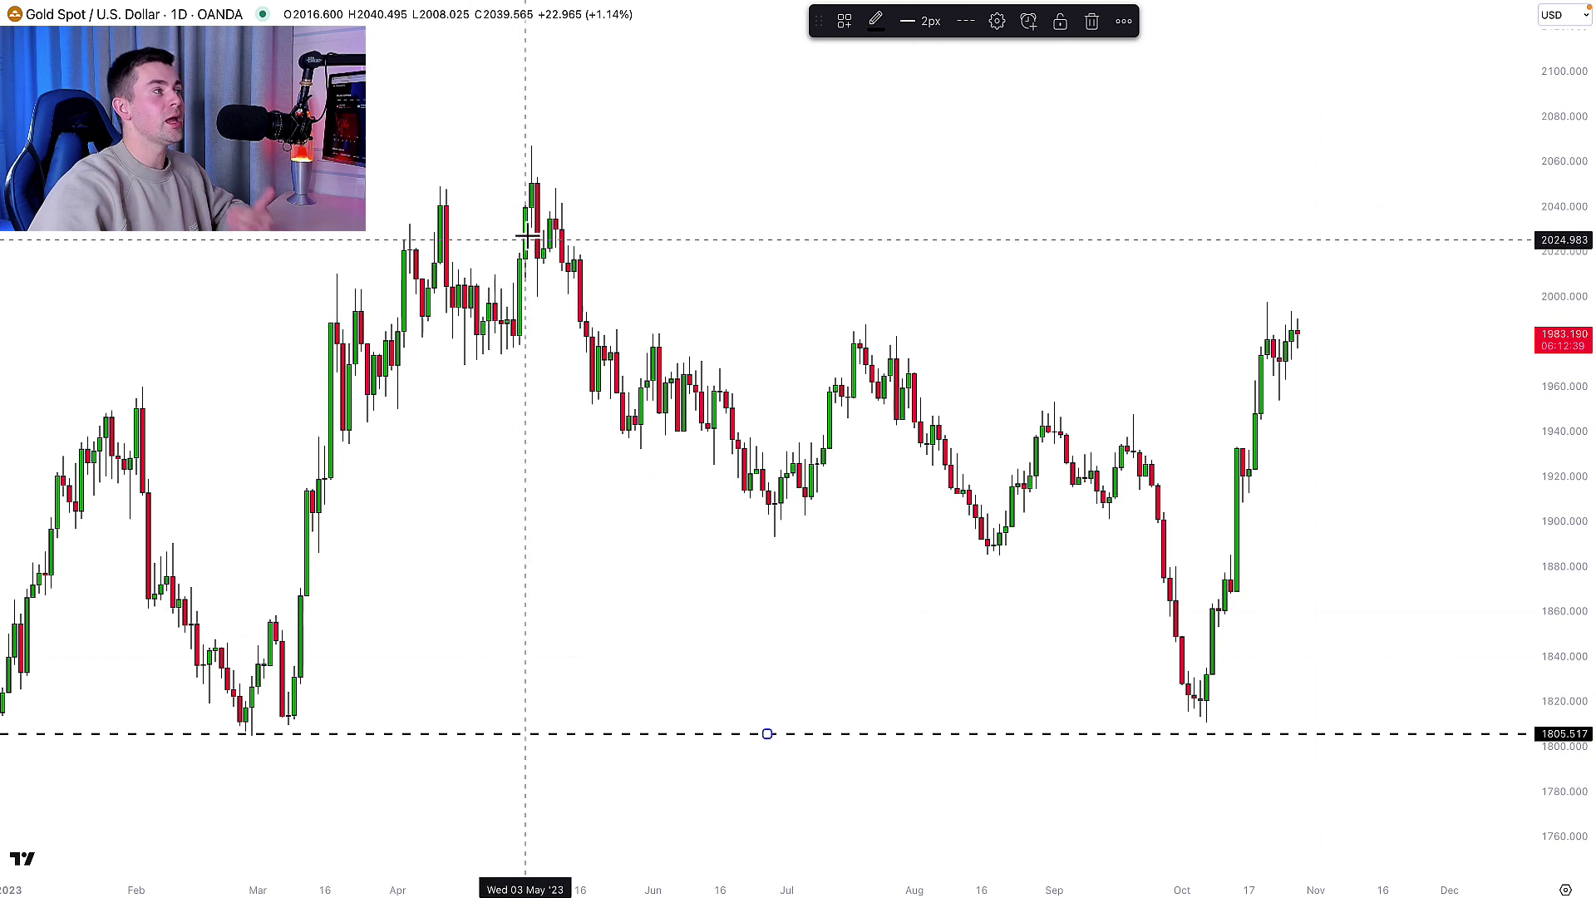
pyautogui.click(538, 148)
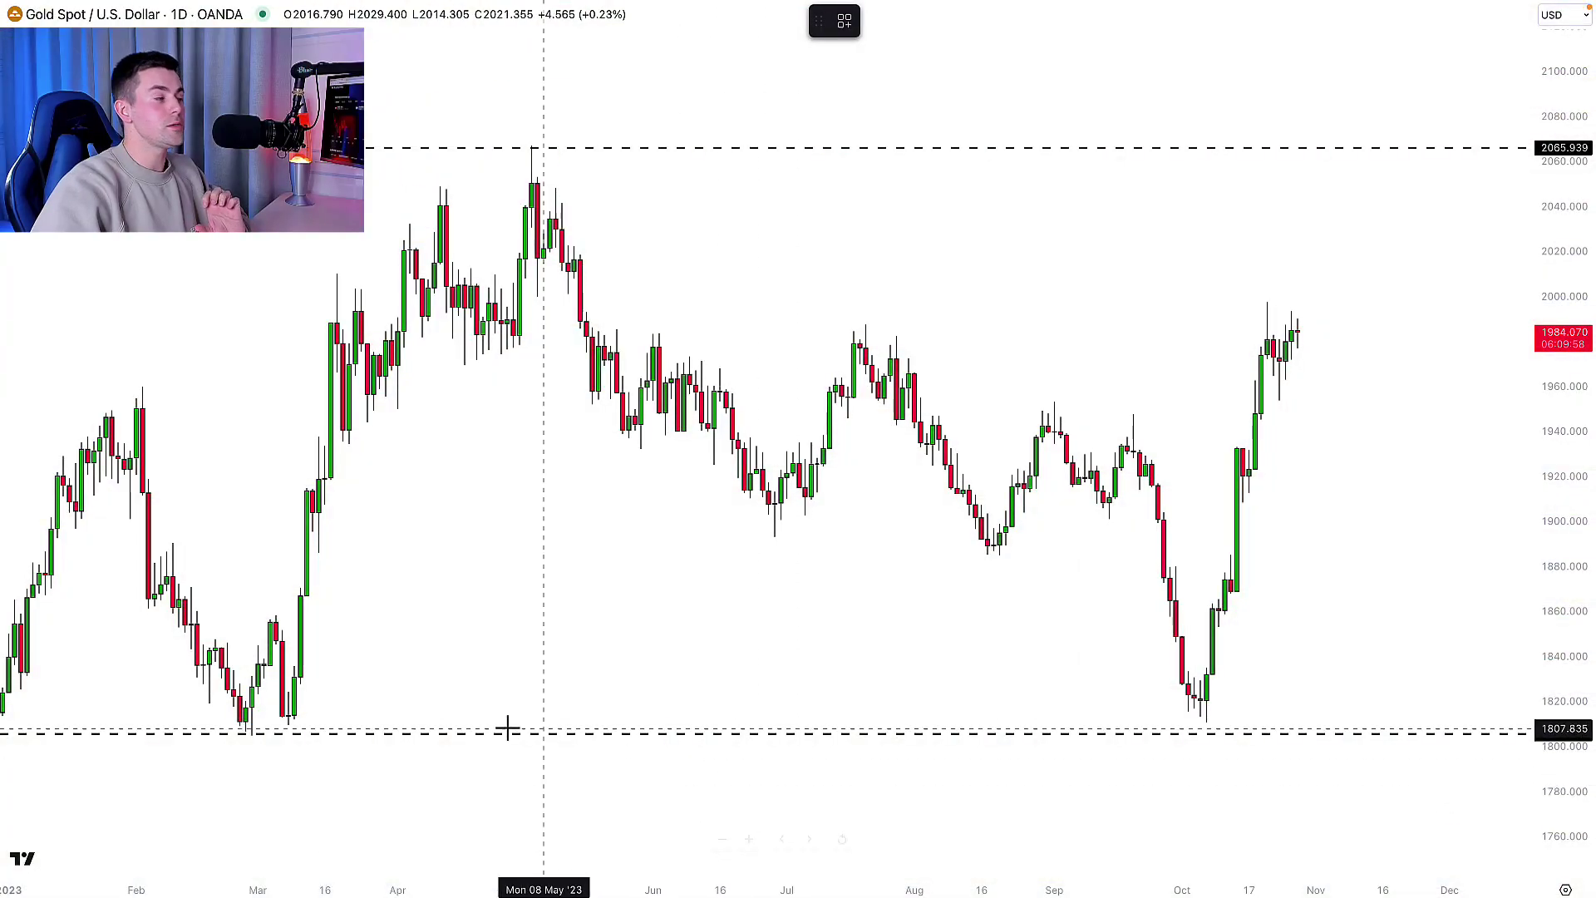
pyautogui.click(471, 588)
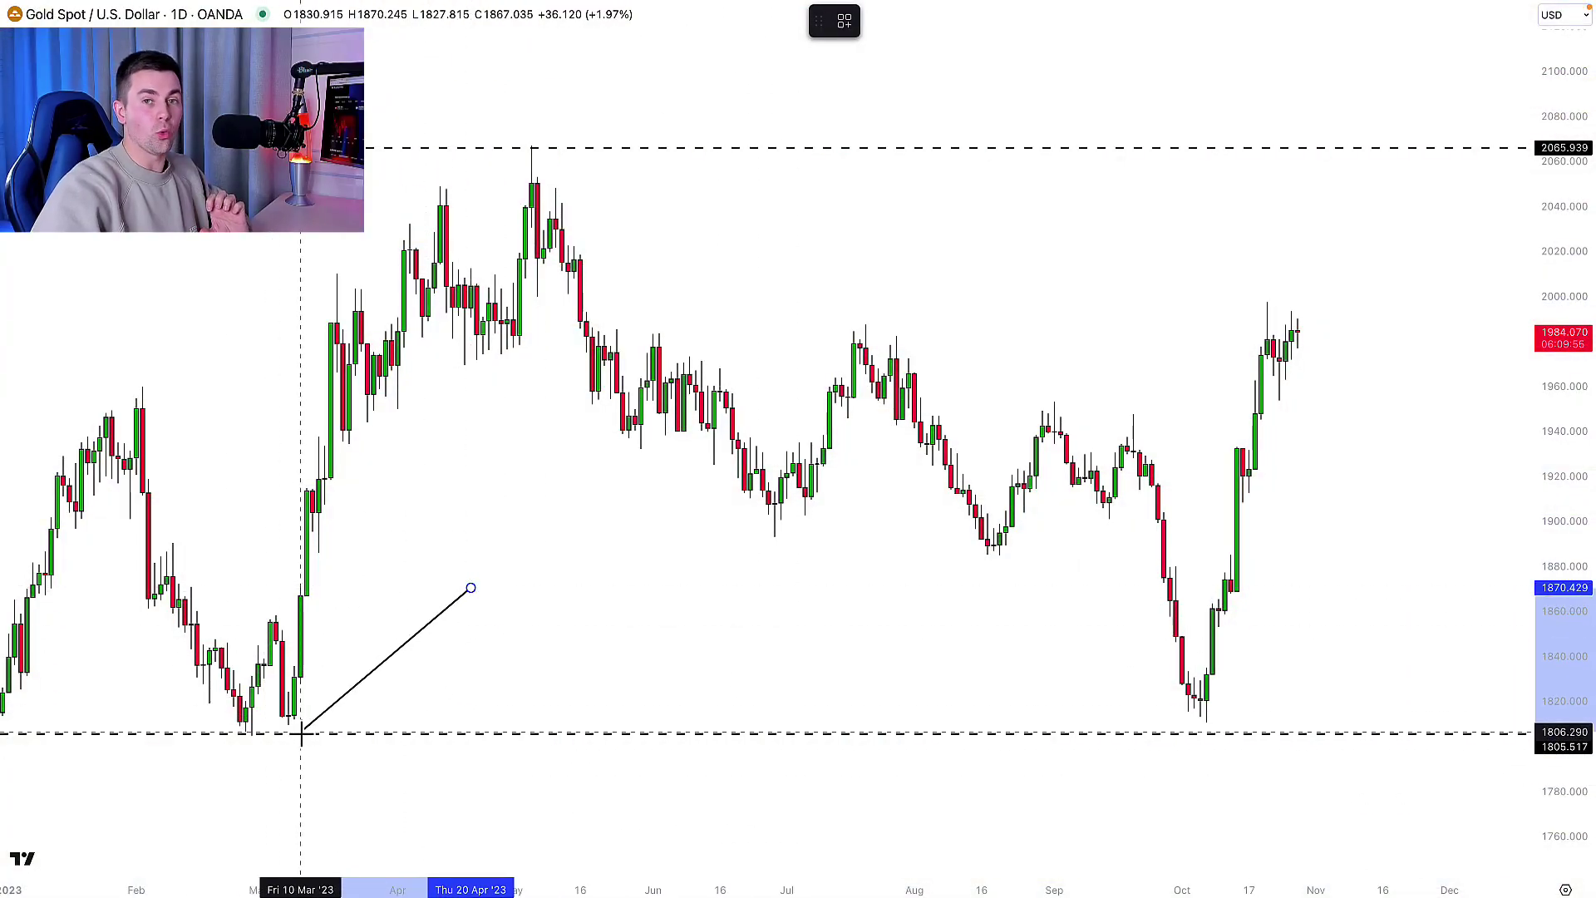
pyautogui.press('Escape')
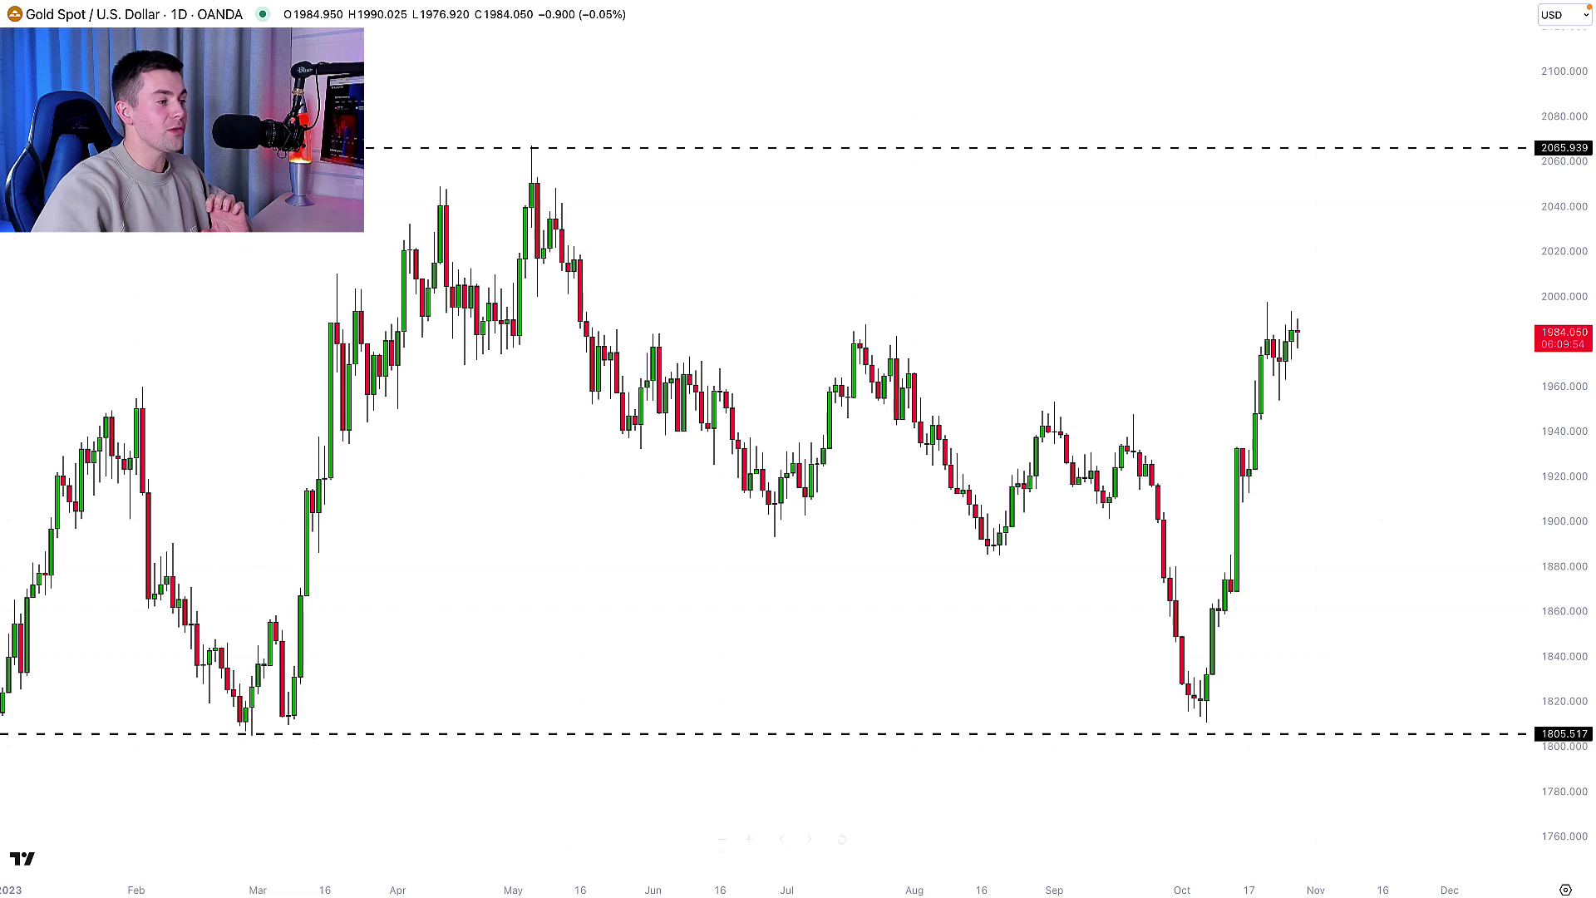
pyautogui.click(433, 775)
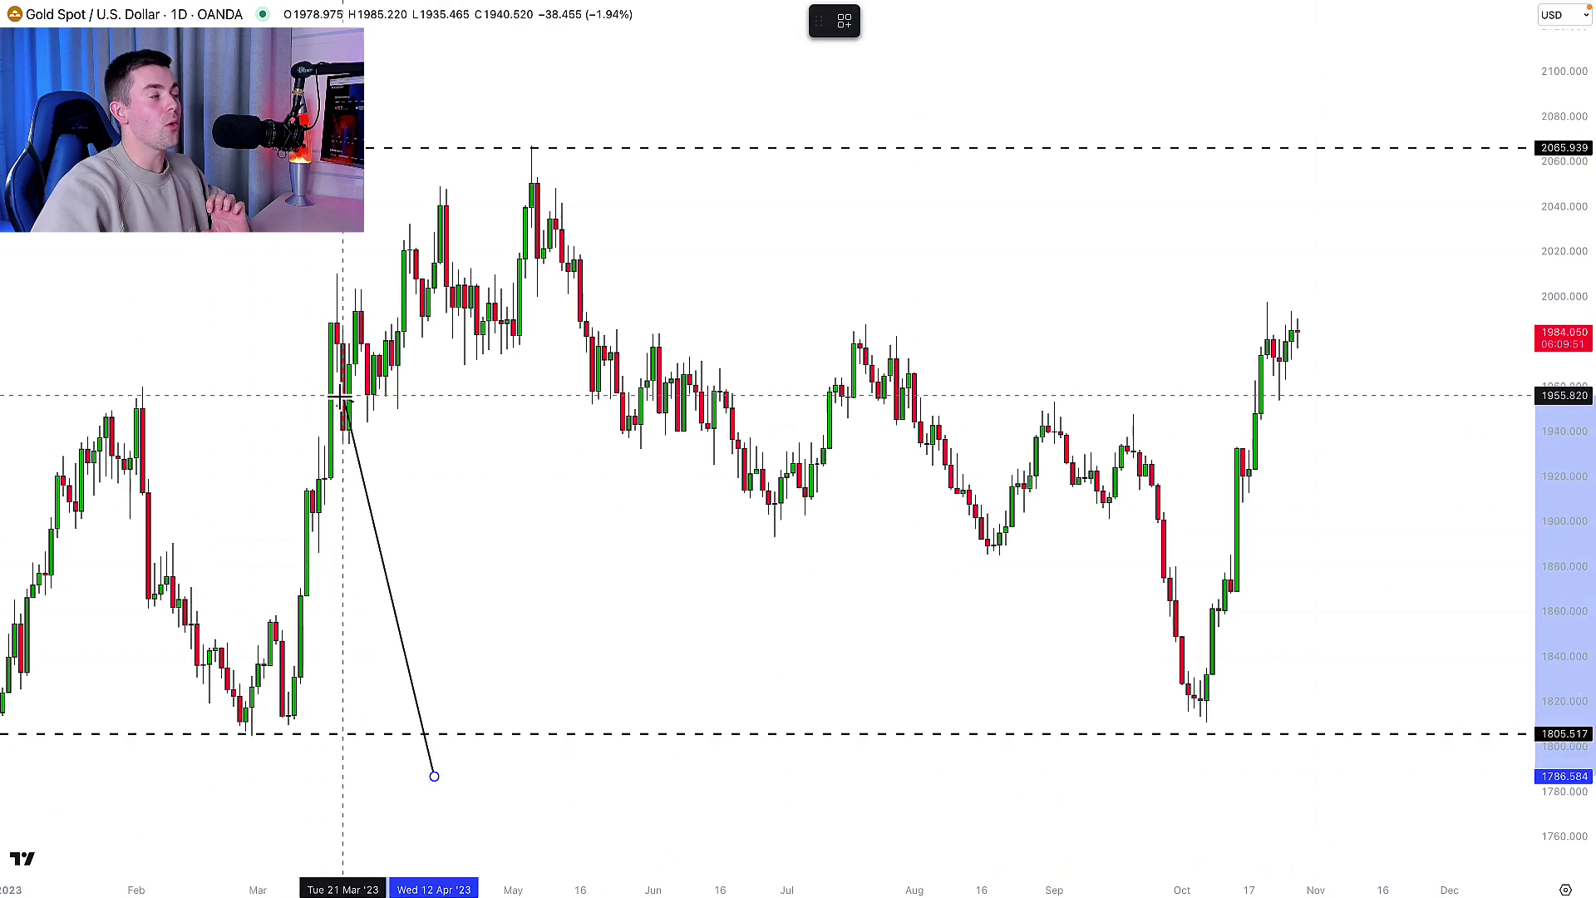
pyautogui.press('Escape')
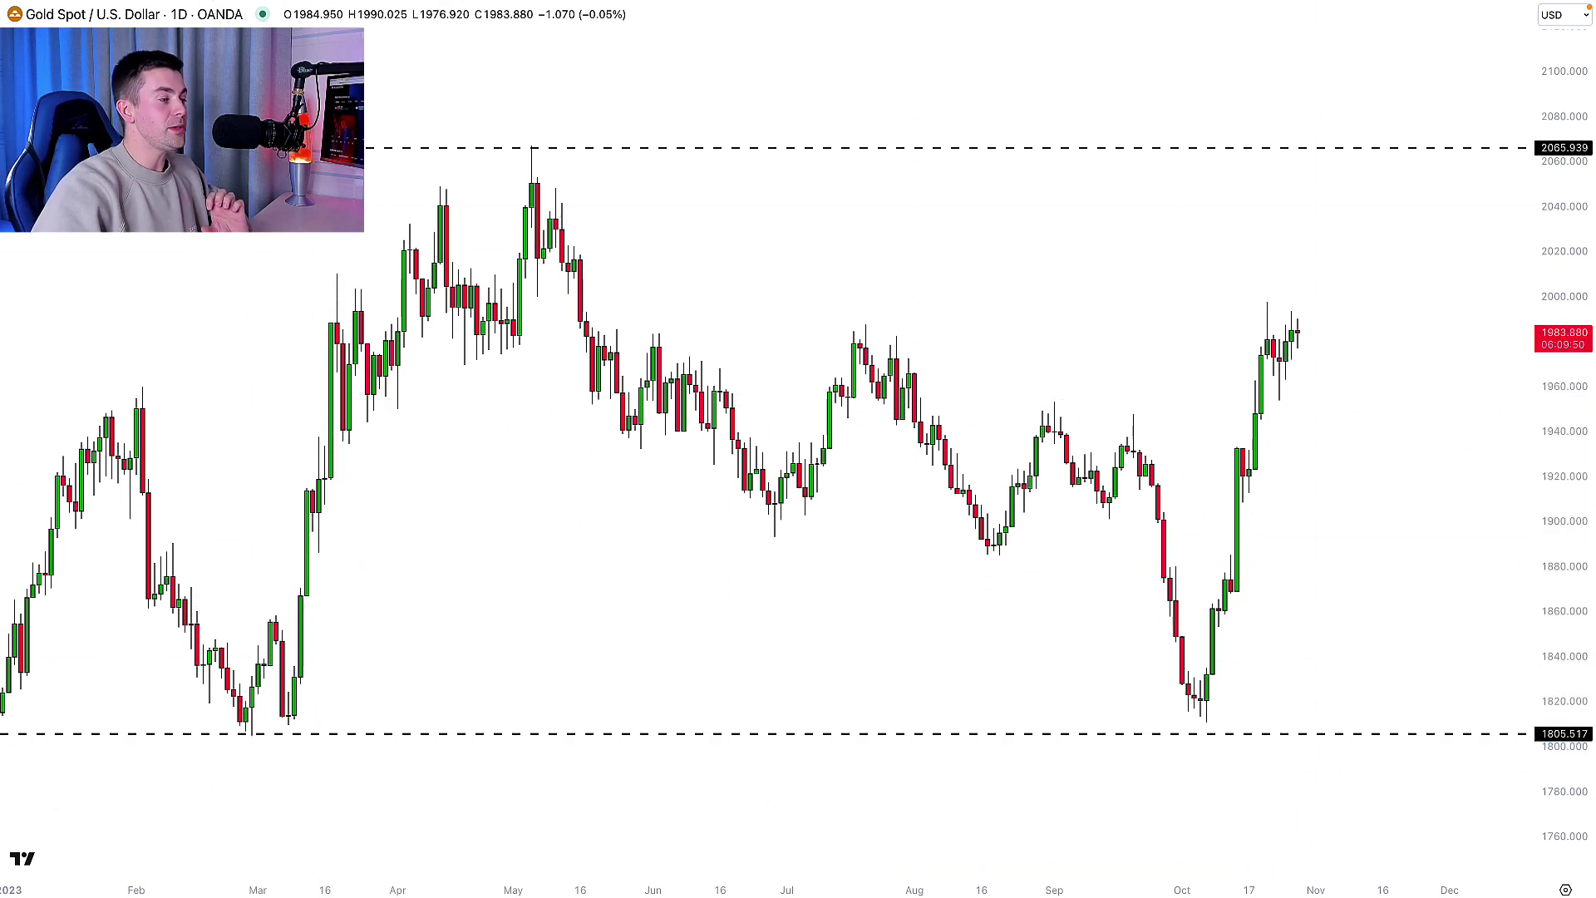
# Draw a horizontal line at the early-March low, at about 1809.8.
pyautogui.click(300, 724)
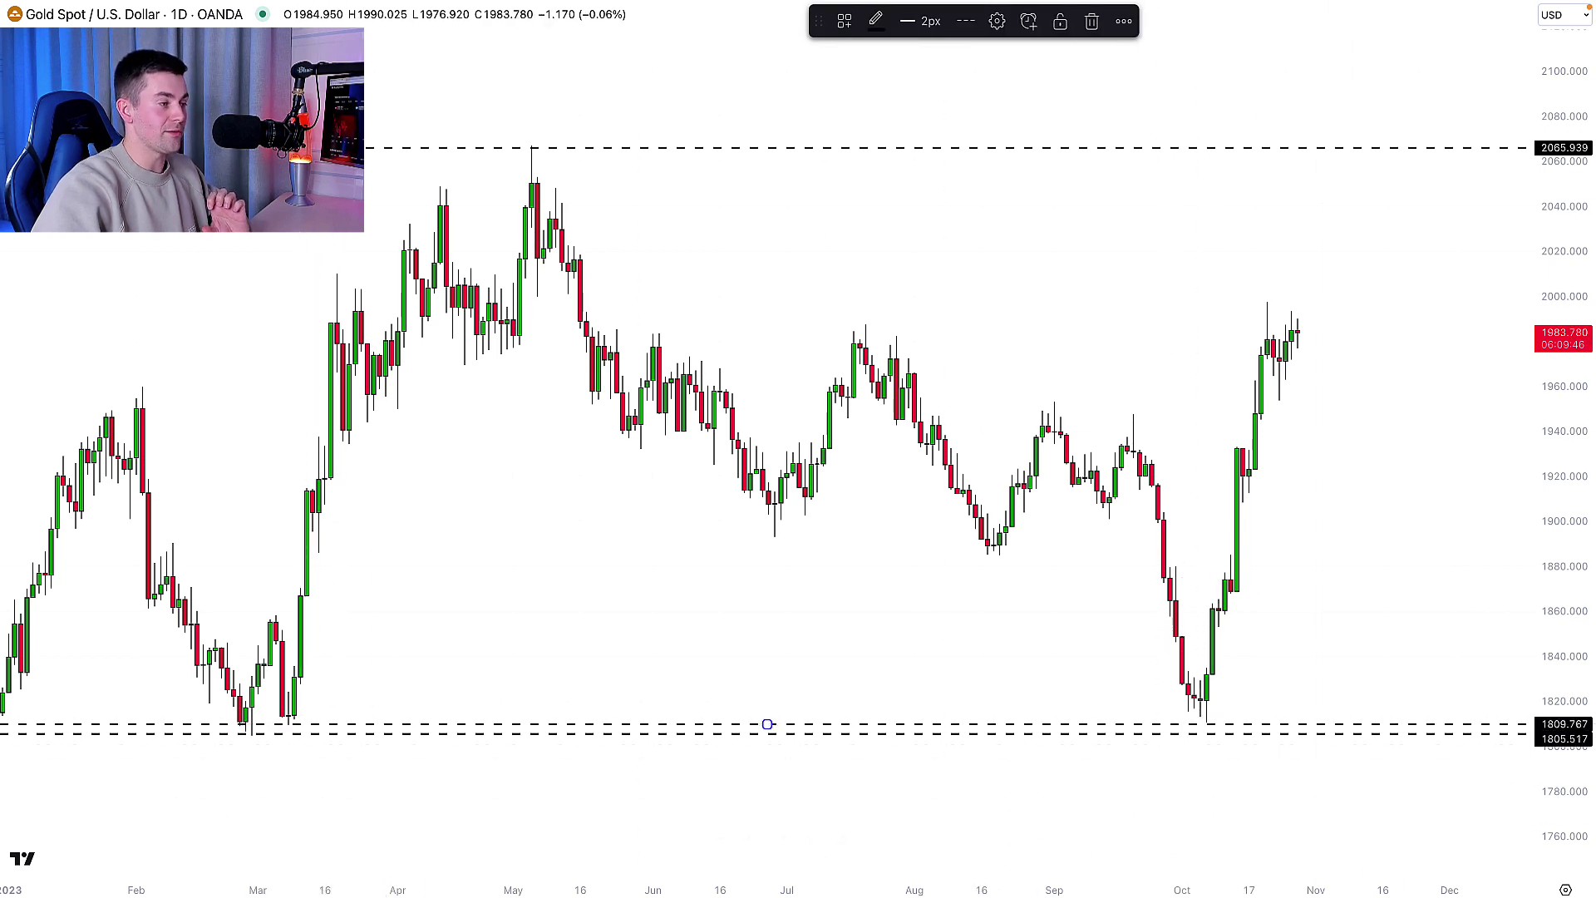
pyautogui.hotkey('alt', 't')
pyautogui.click(884, 834)
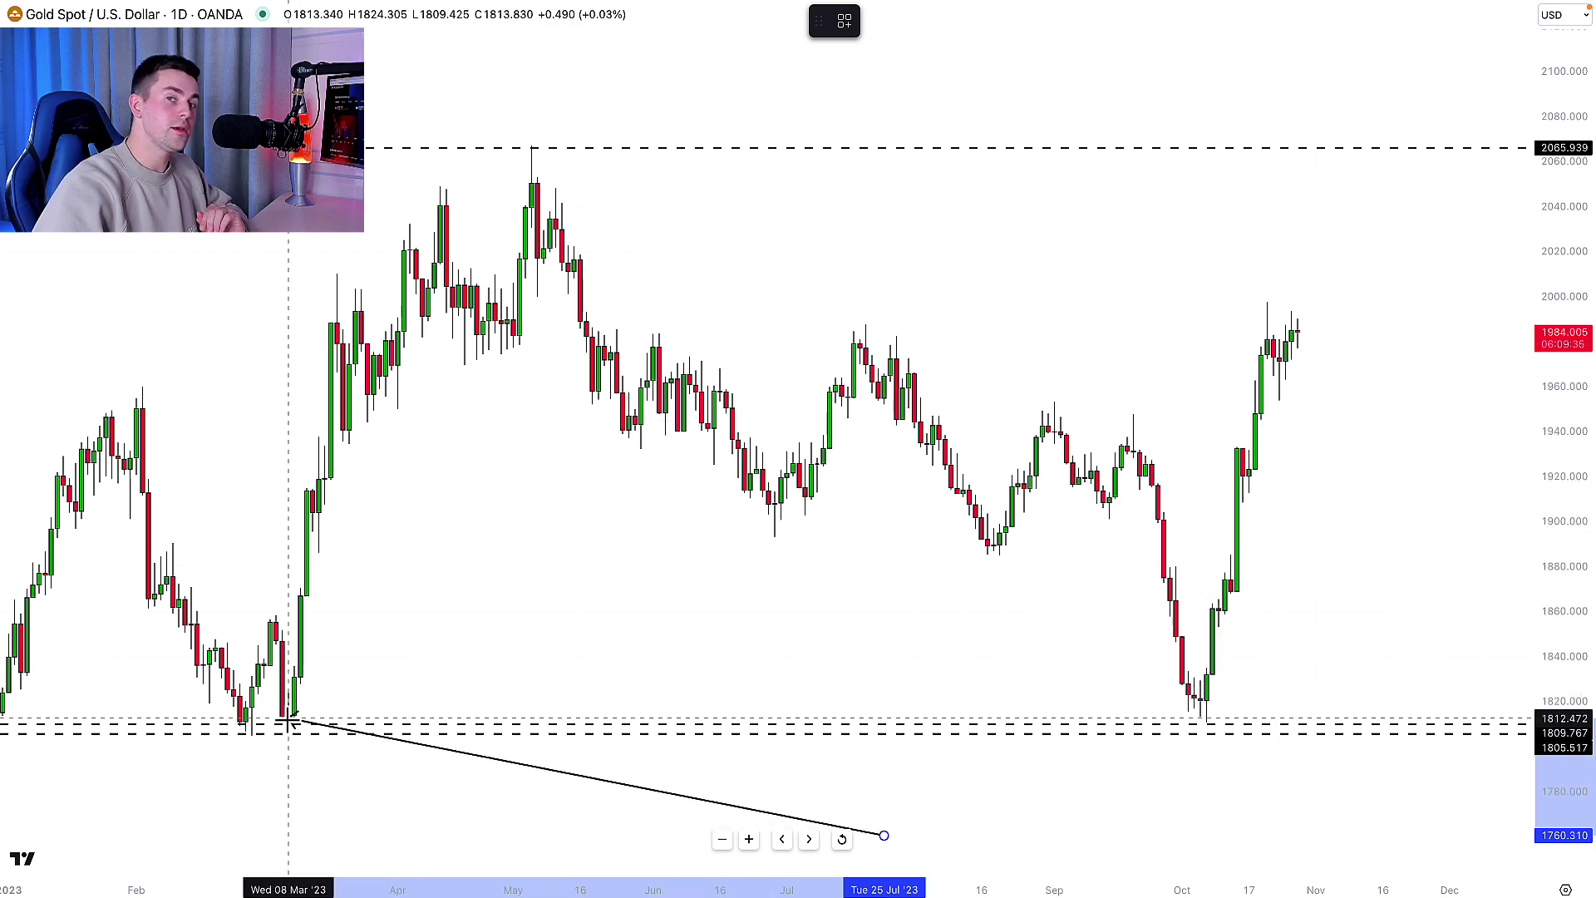
pyautogui.press('Escape')
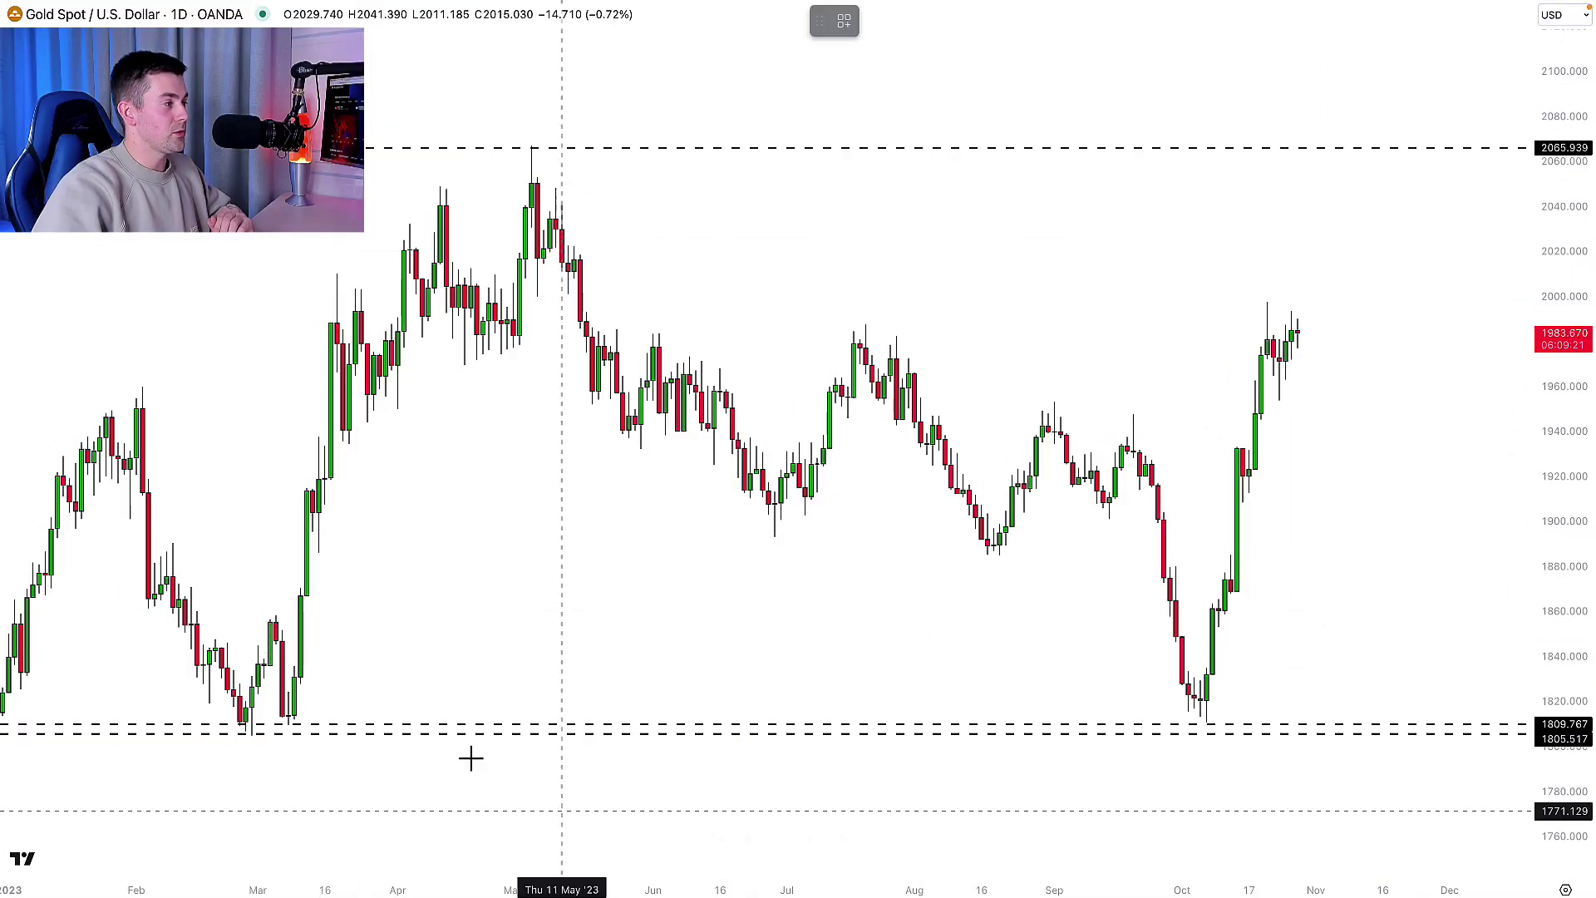
# Draw horizontal lines at the early-March swing high, at about 1858.1, and at the February swing high, at about 1887.4.
pyautogui.click(275, 616)
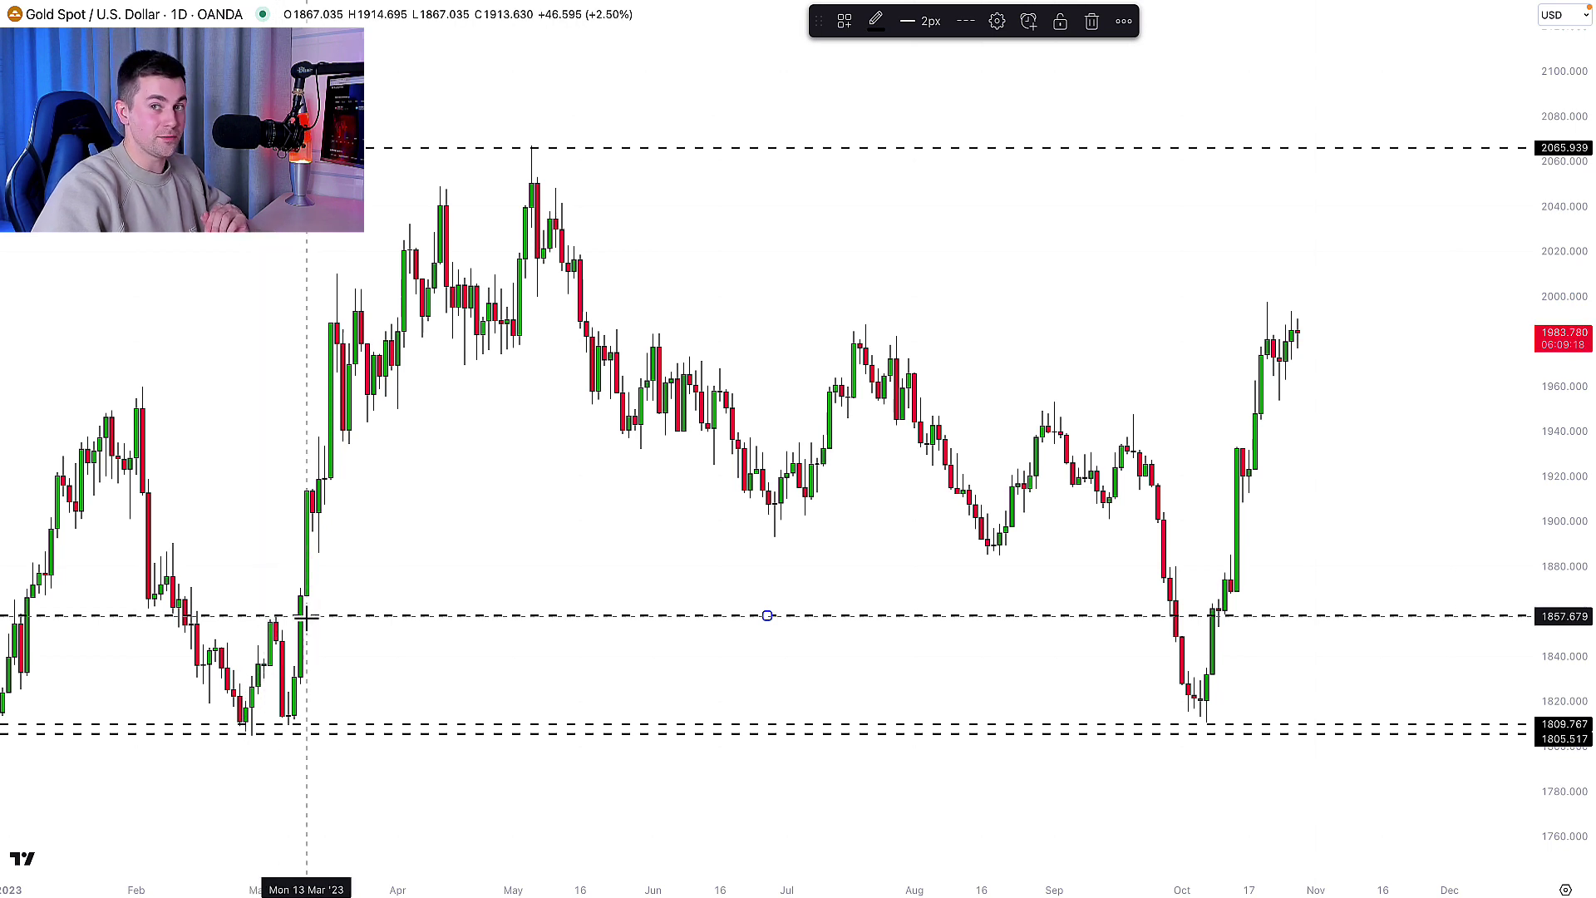
pyautogui.click(165, 549)
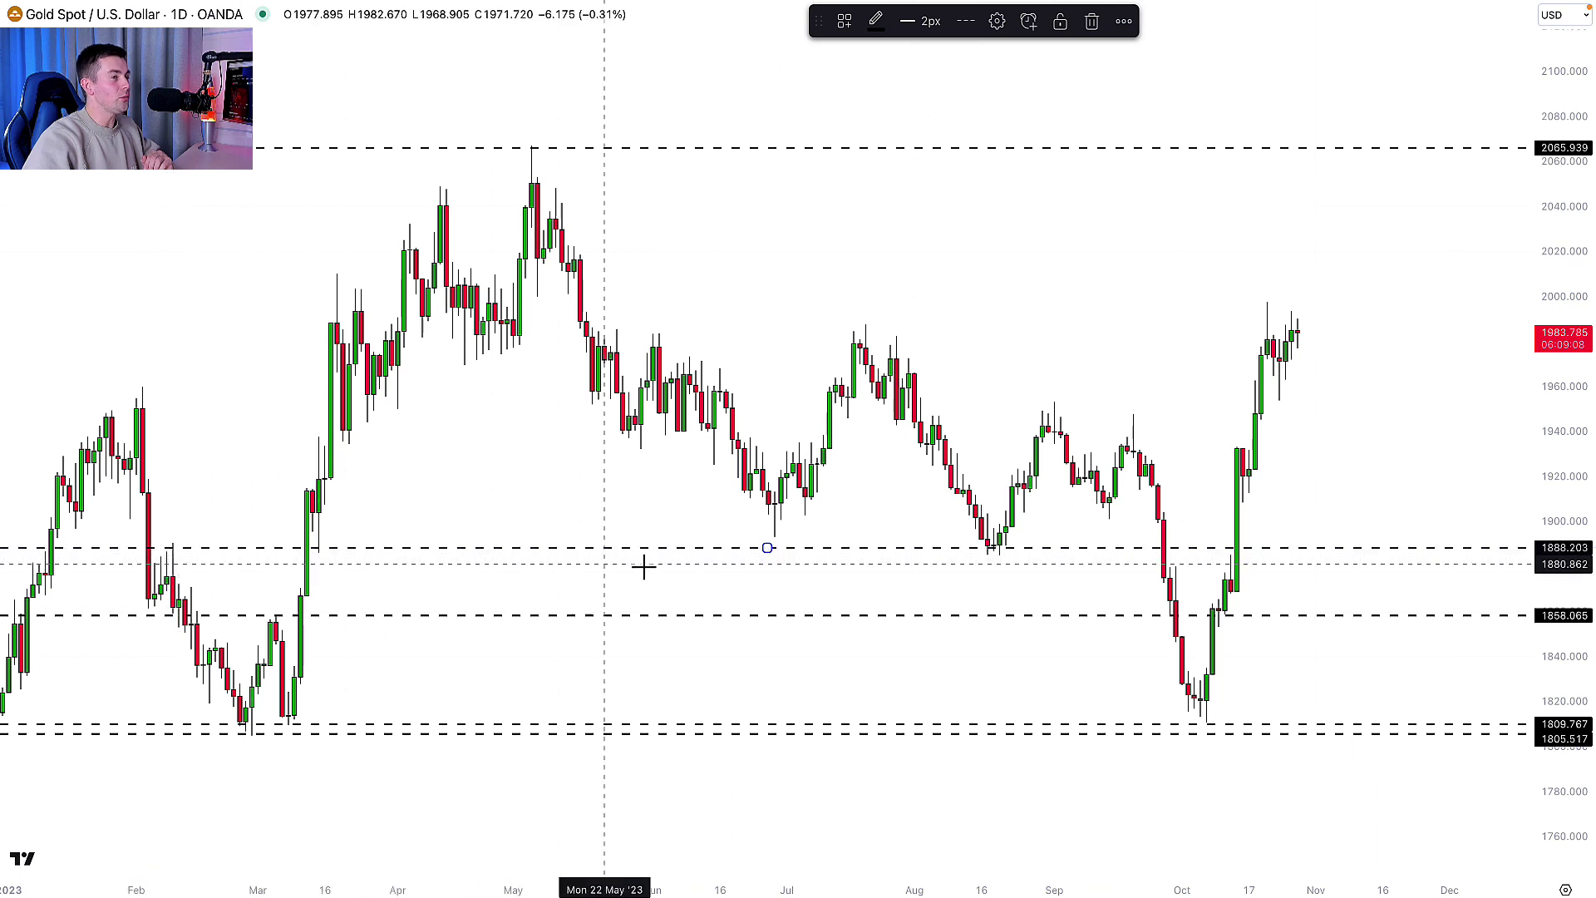
pyautogui.moveTo(188, 551)
pyautogui.mouseDown()
pyautogui.moveTo(135, 542)
pyautogui.moveTo(160, 550)
pyautogui.mouseUp()
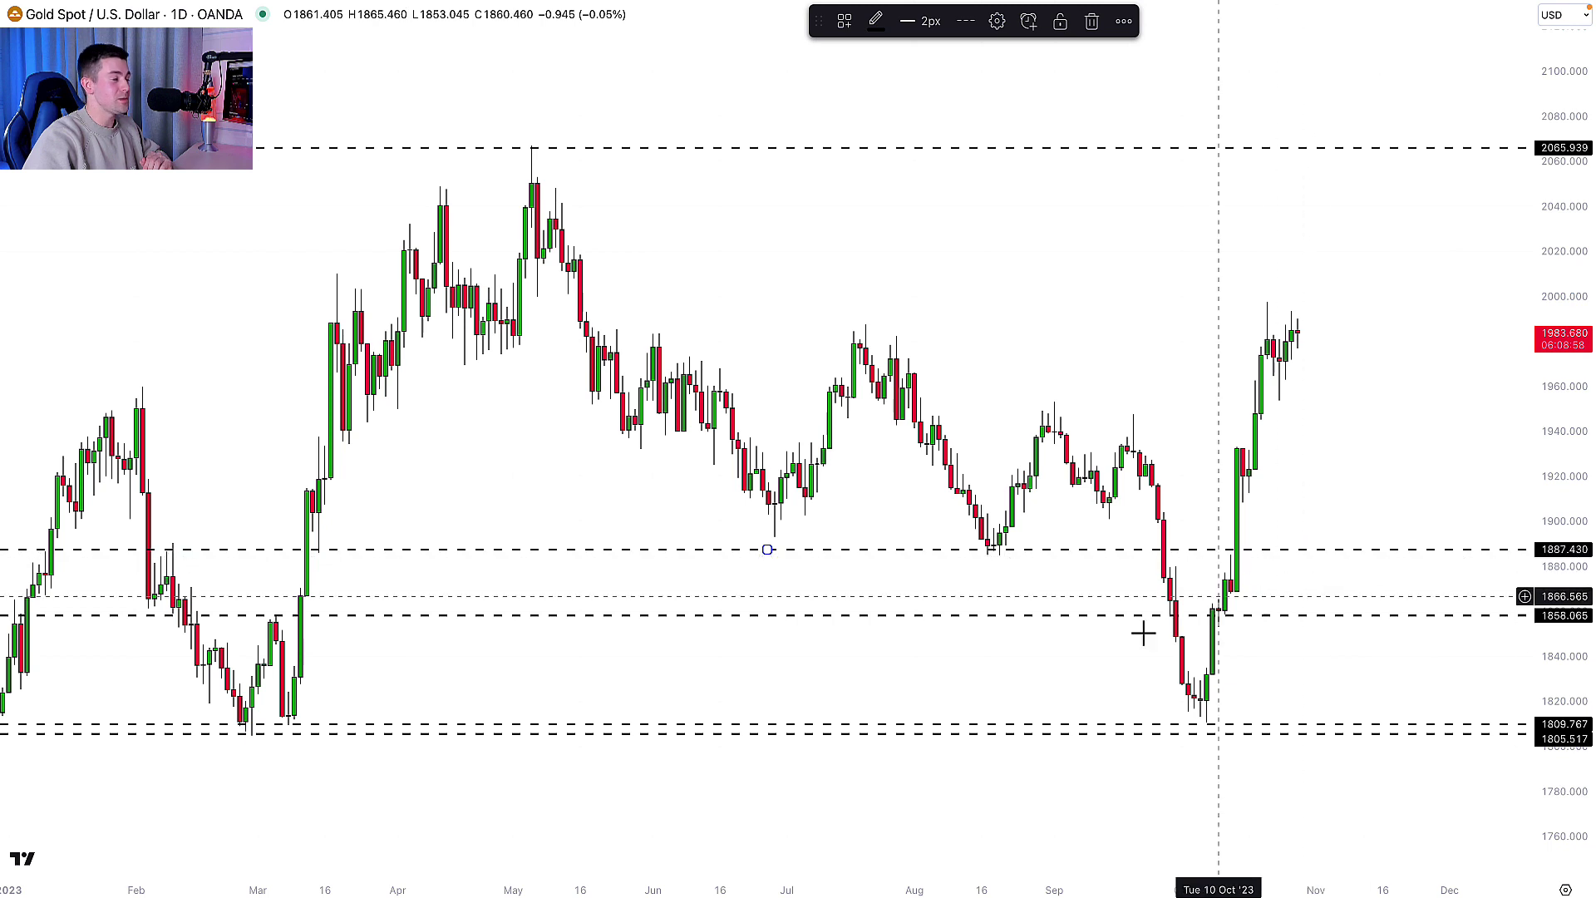
pyautogui.click(1097, 677)
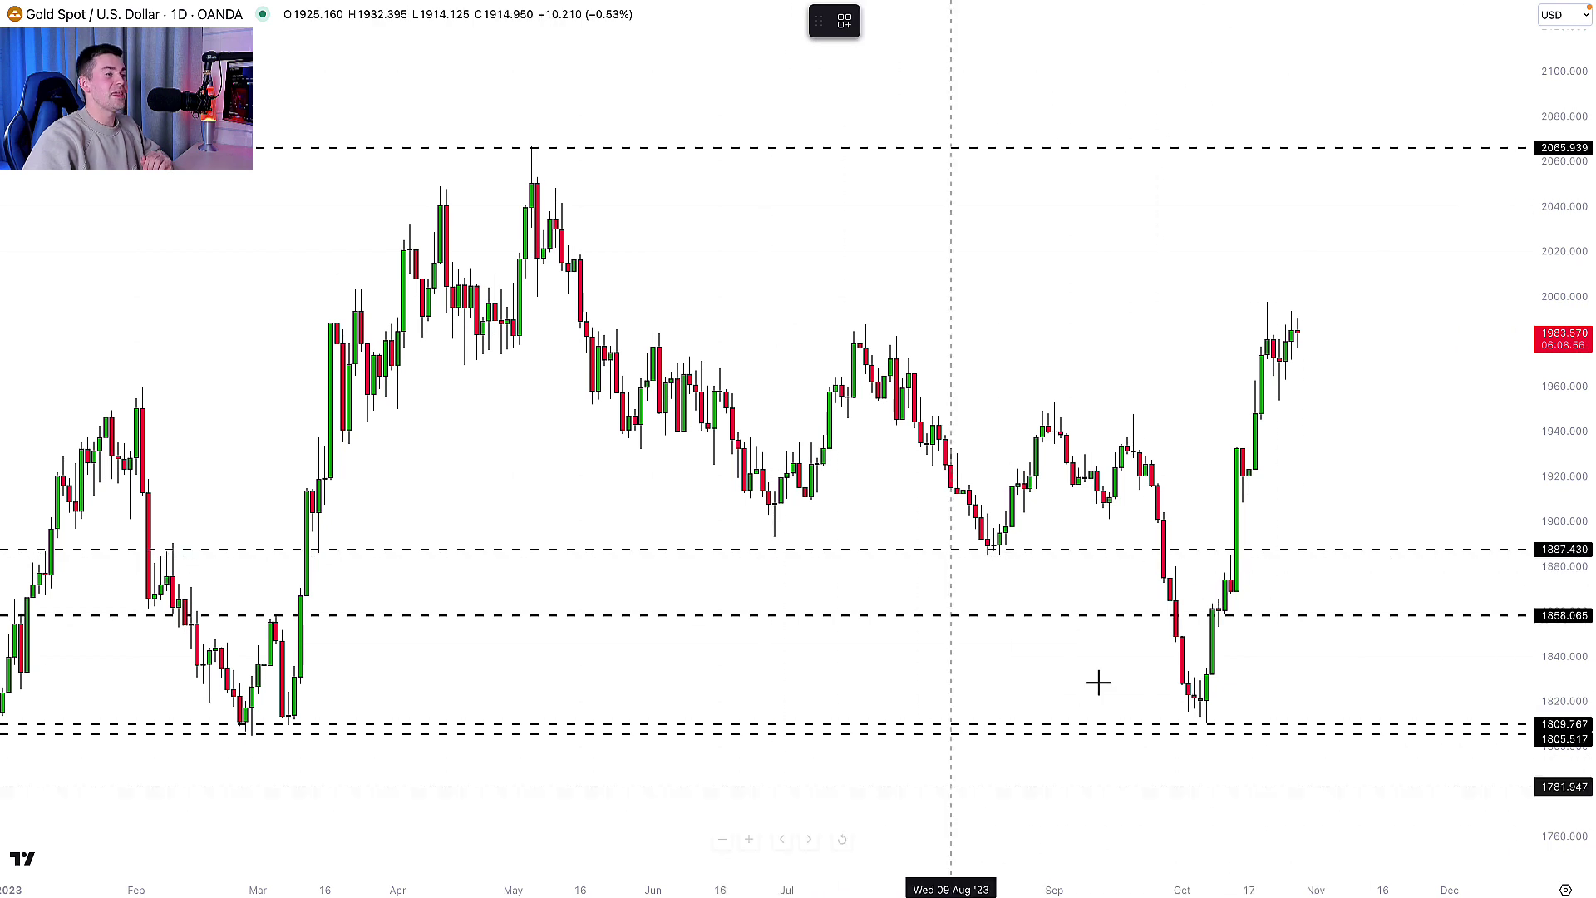
# Draw horizontal lines at the remaining swing levels, at about 1901.3, 1946.9, 1952.7, 1971.7, 1982.5, 1987.1, 2001.4 and 2047.8.
pyautogui.click(1126, 518)
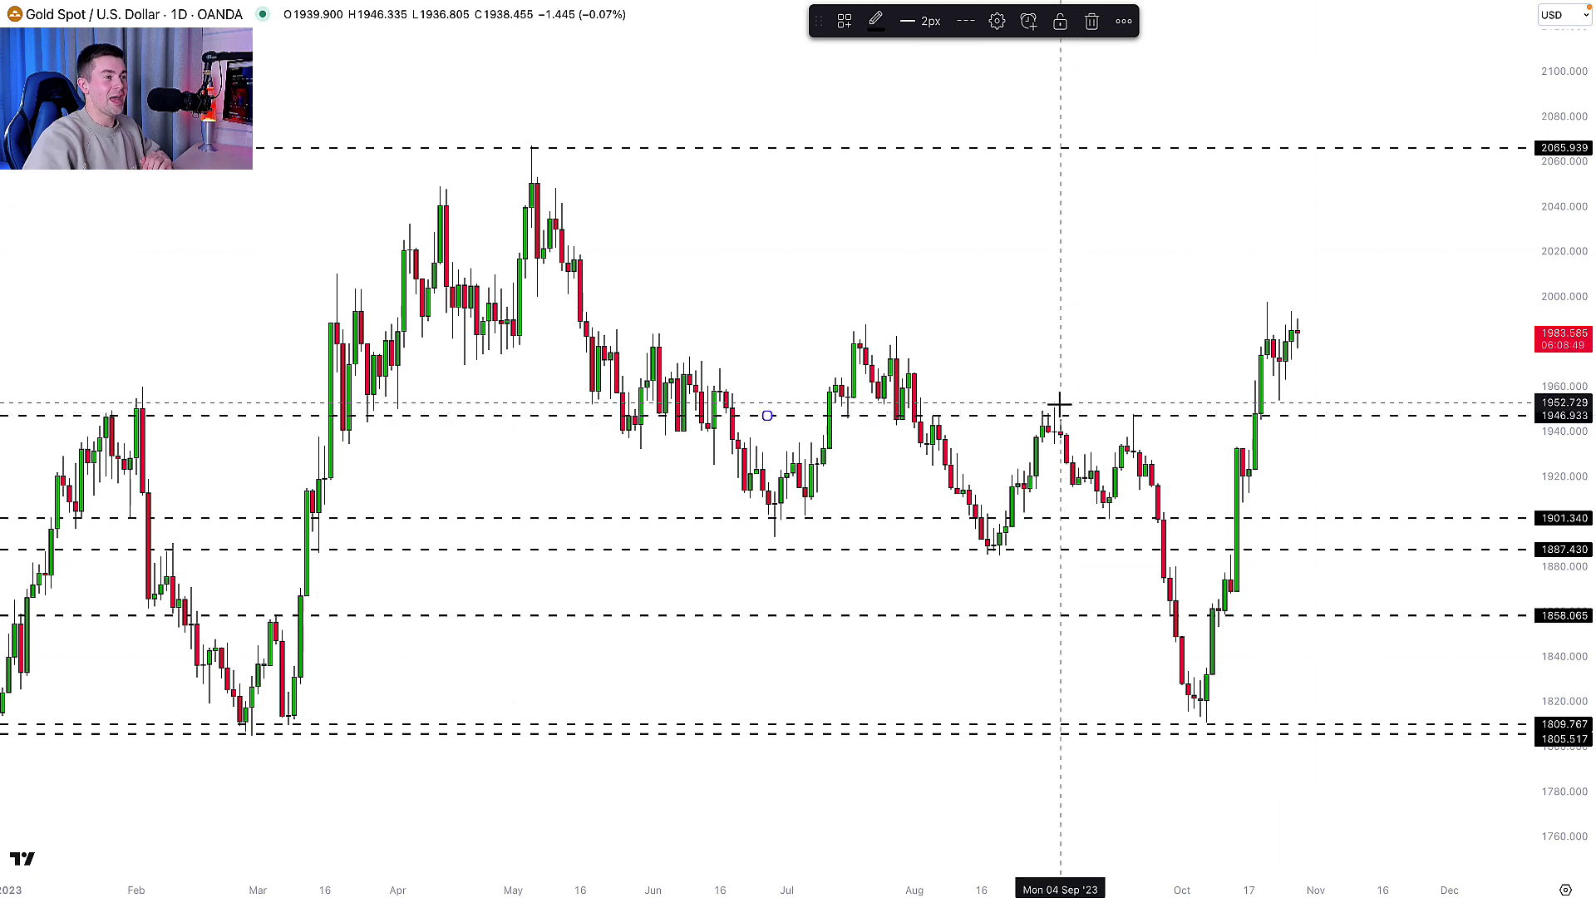
pyautogui.click(1060, 404)
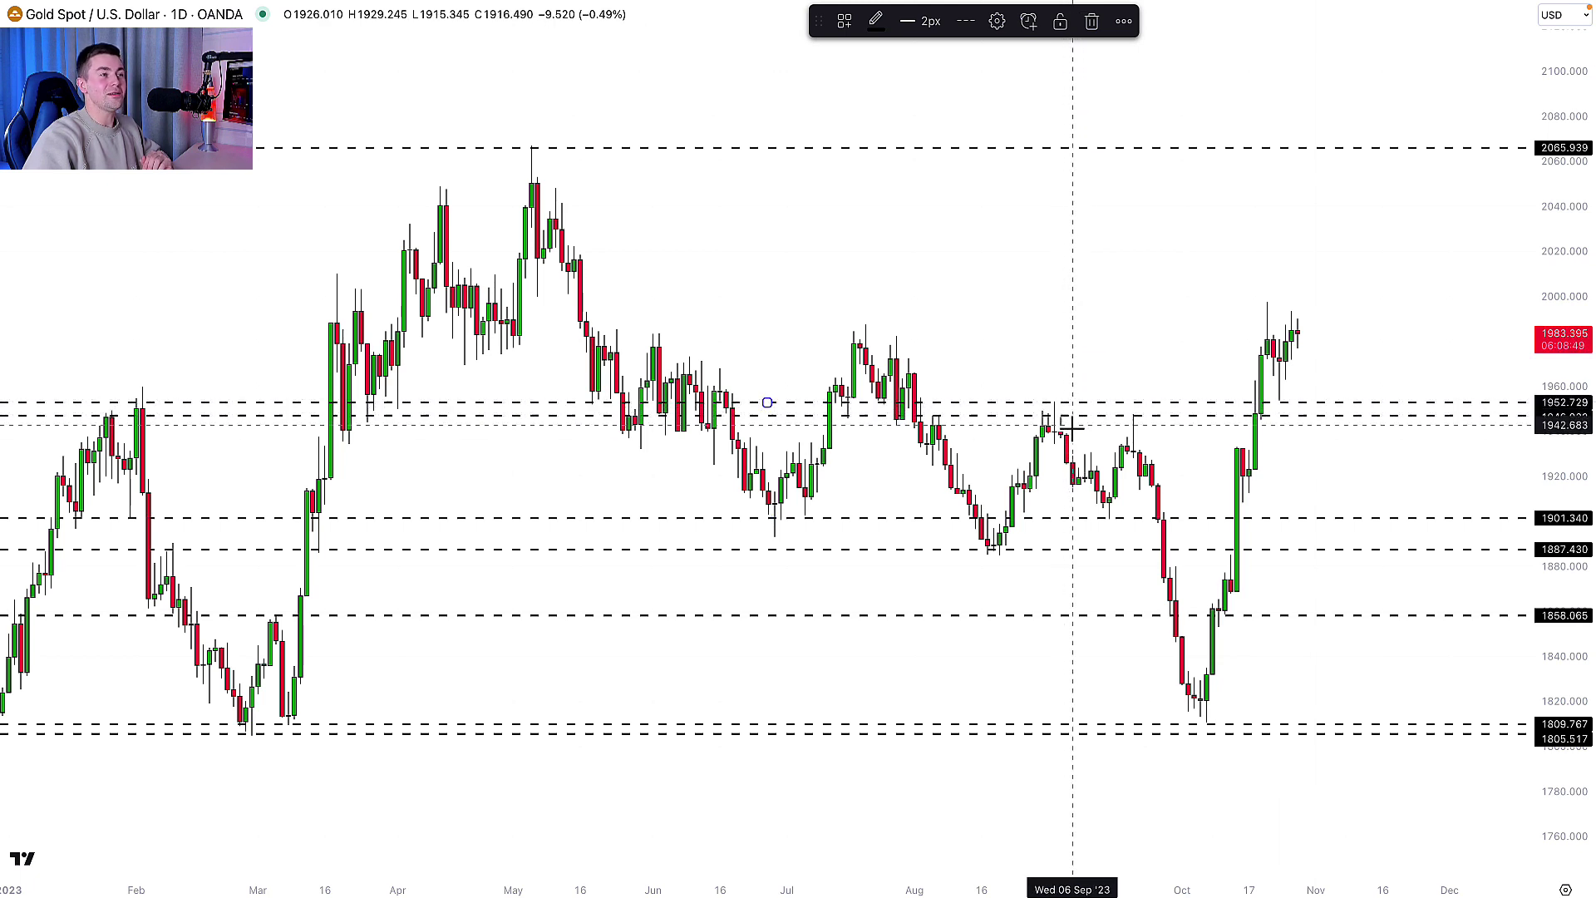
pyautogui.click(906, 337)
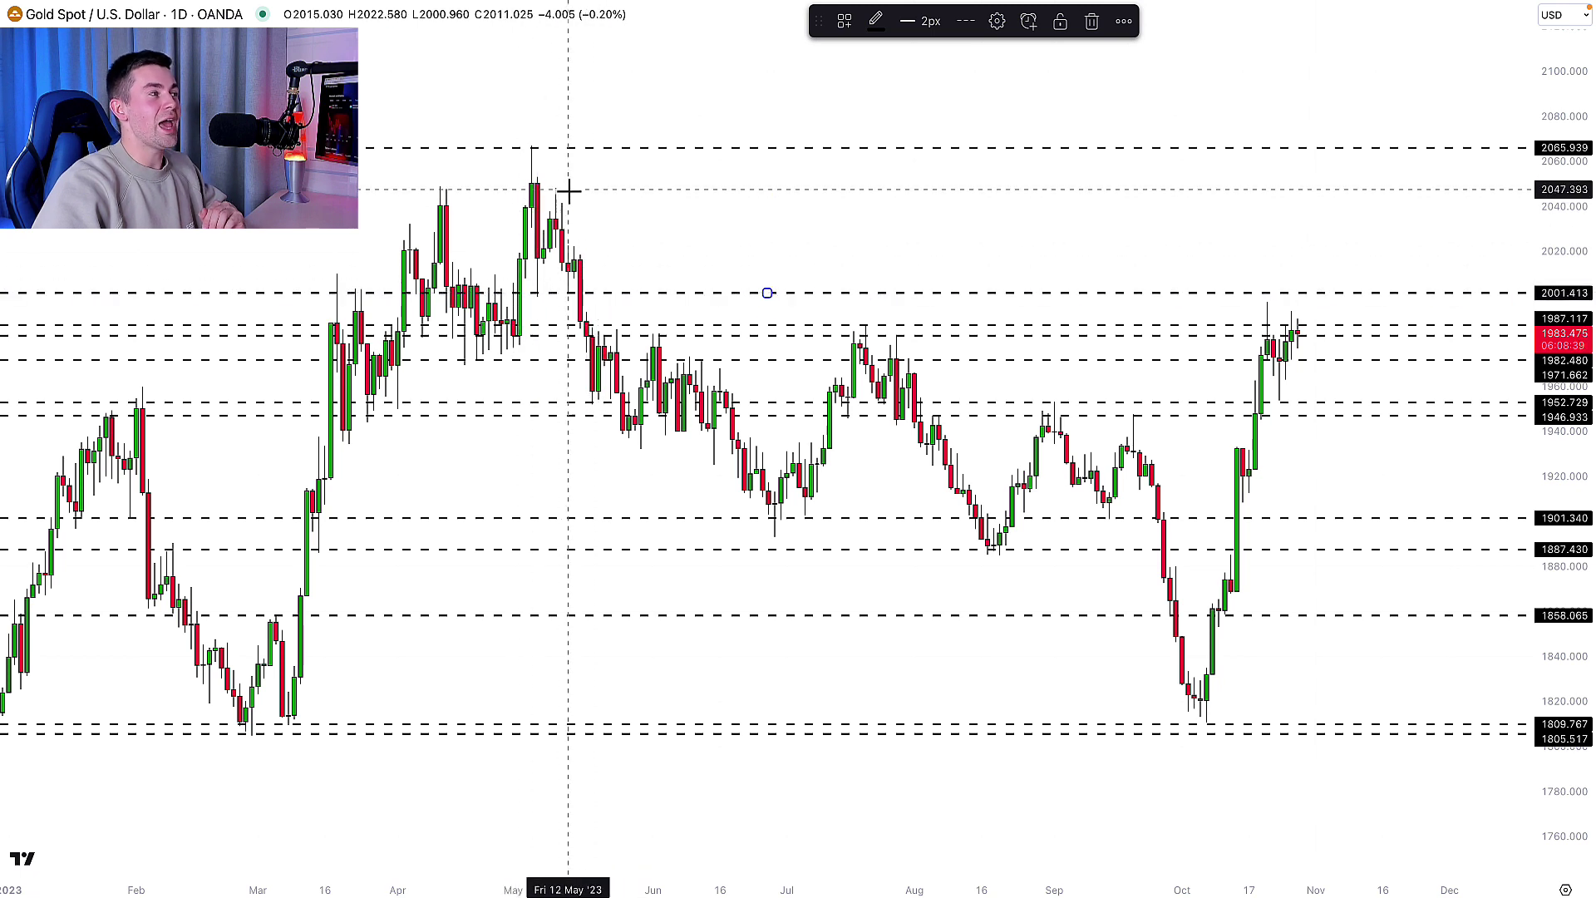
pyautogui.click(619, 220)
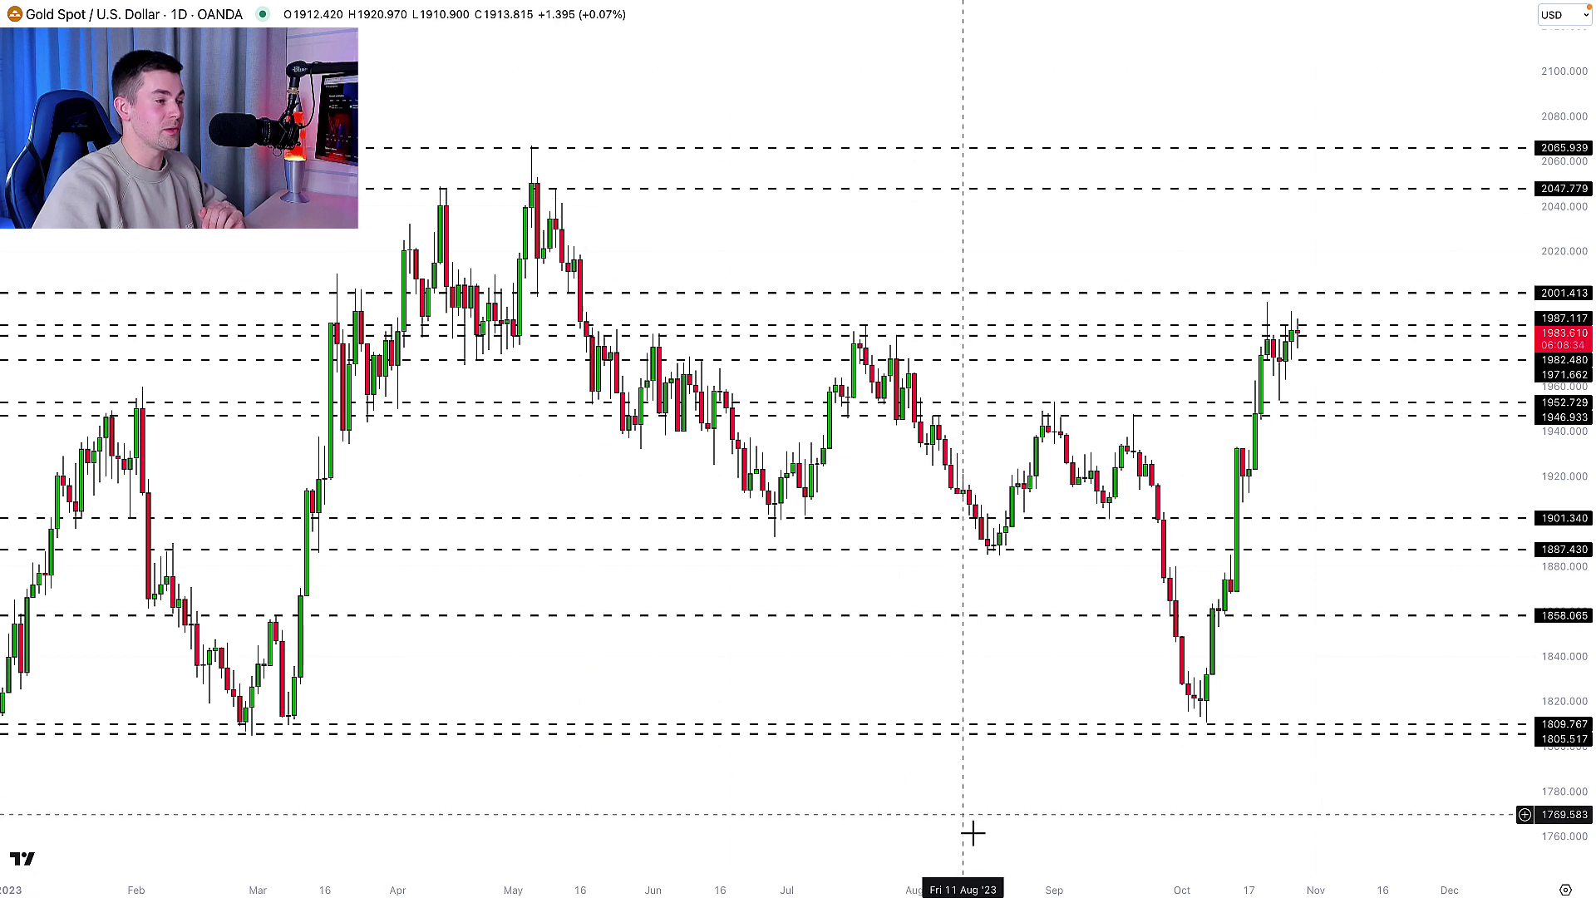
pyautogui.click(640, 74)
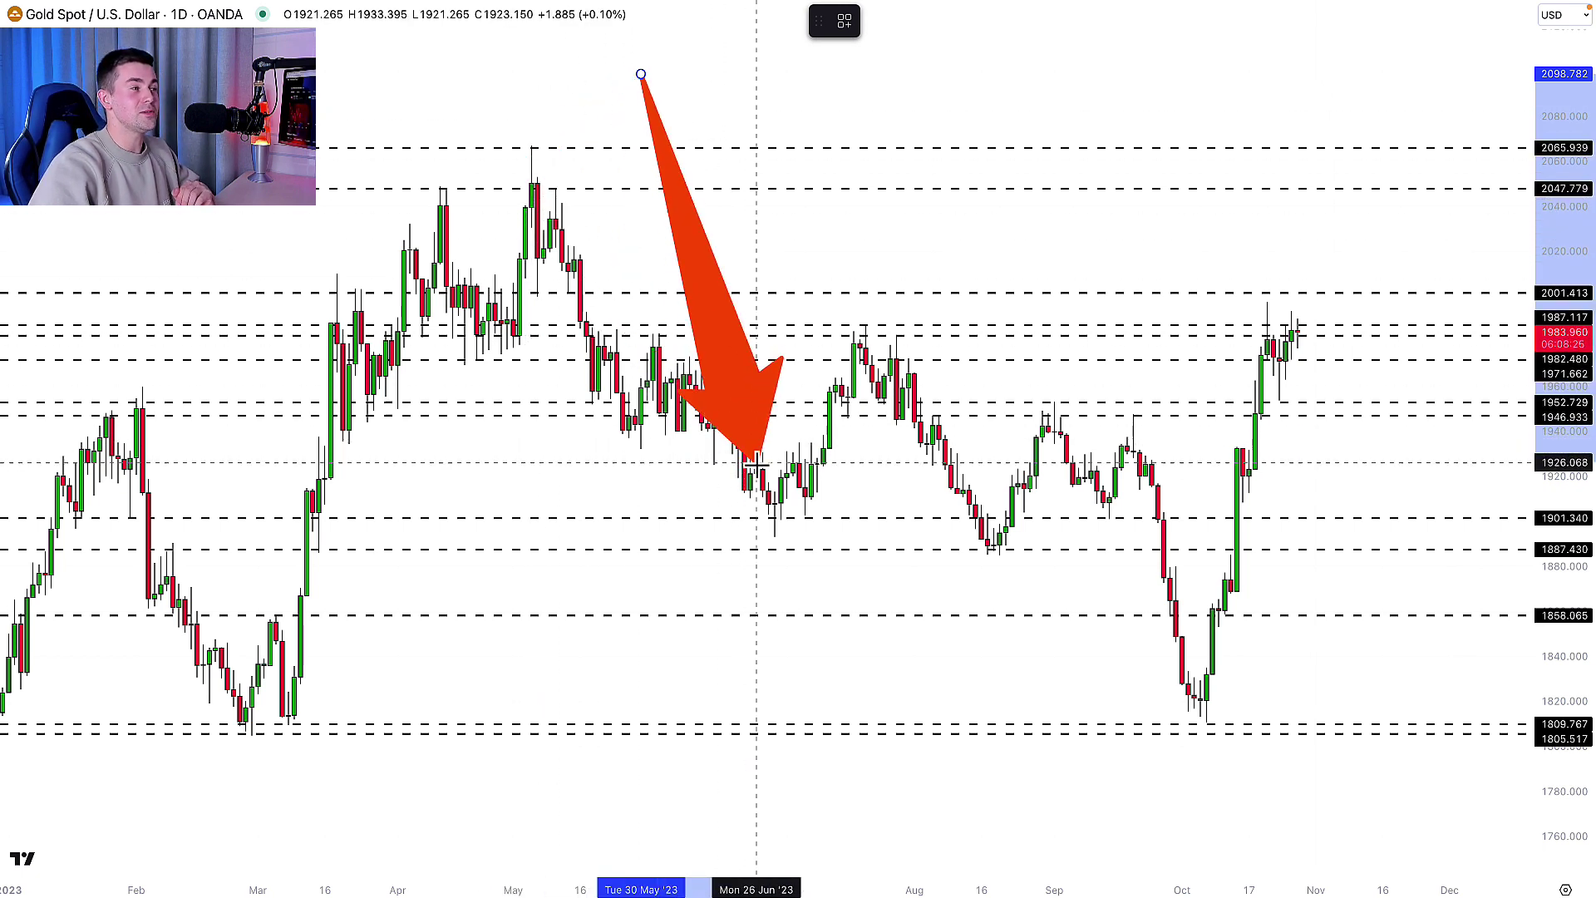
pyautogui.press('Escape')
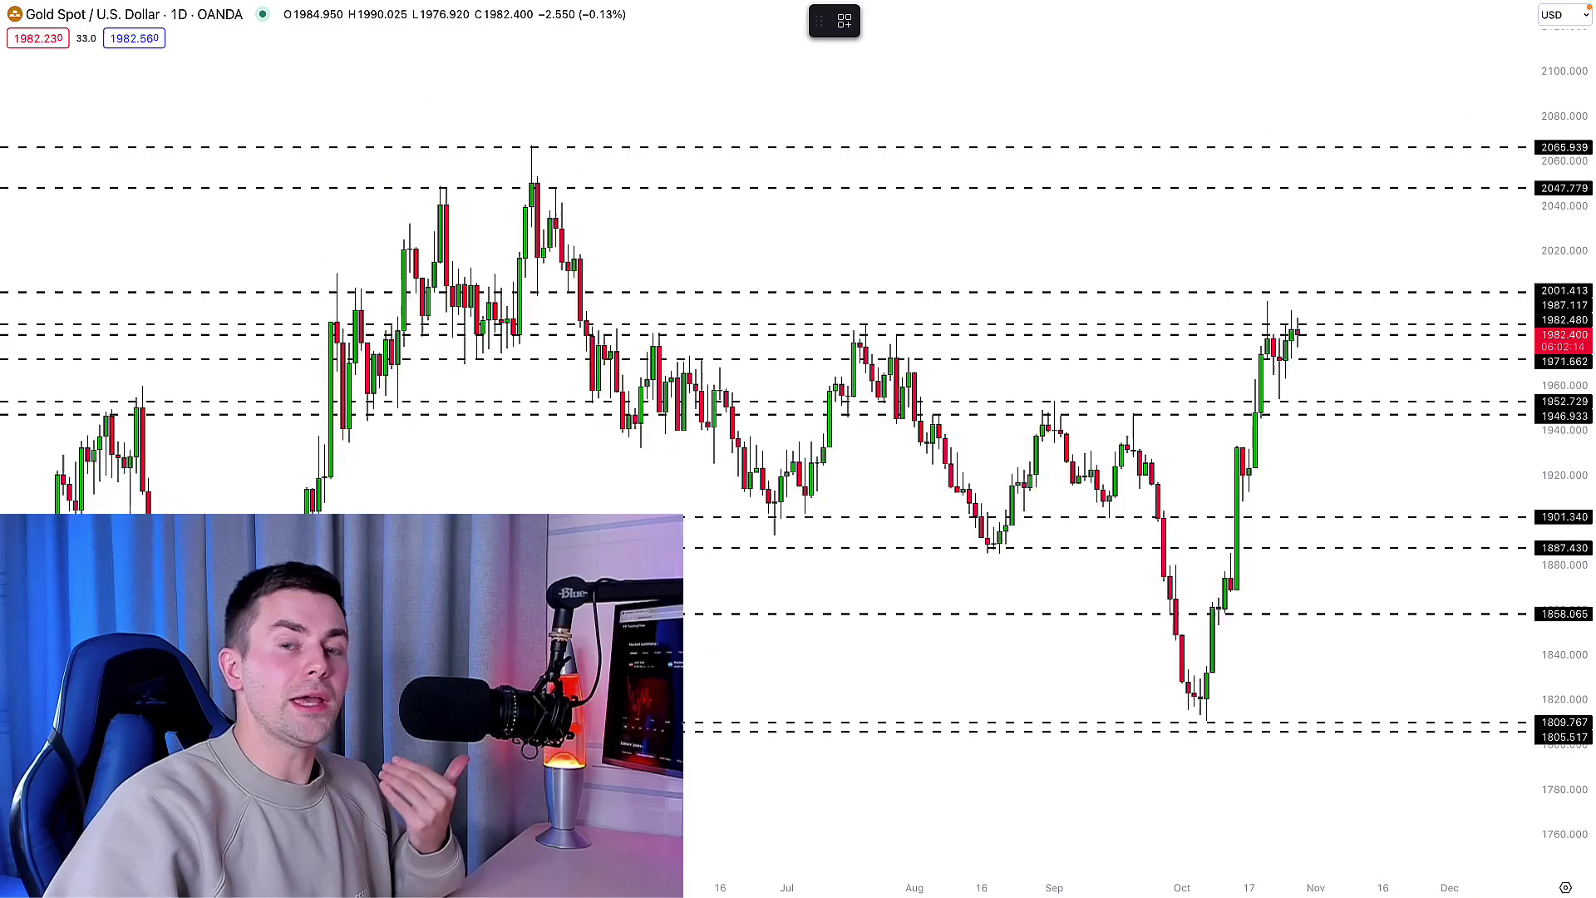
pyautogui.click(1327, 803)
pyautogui.press('Escape')
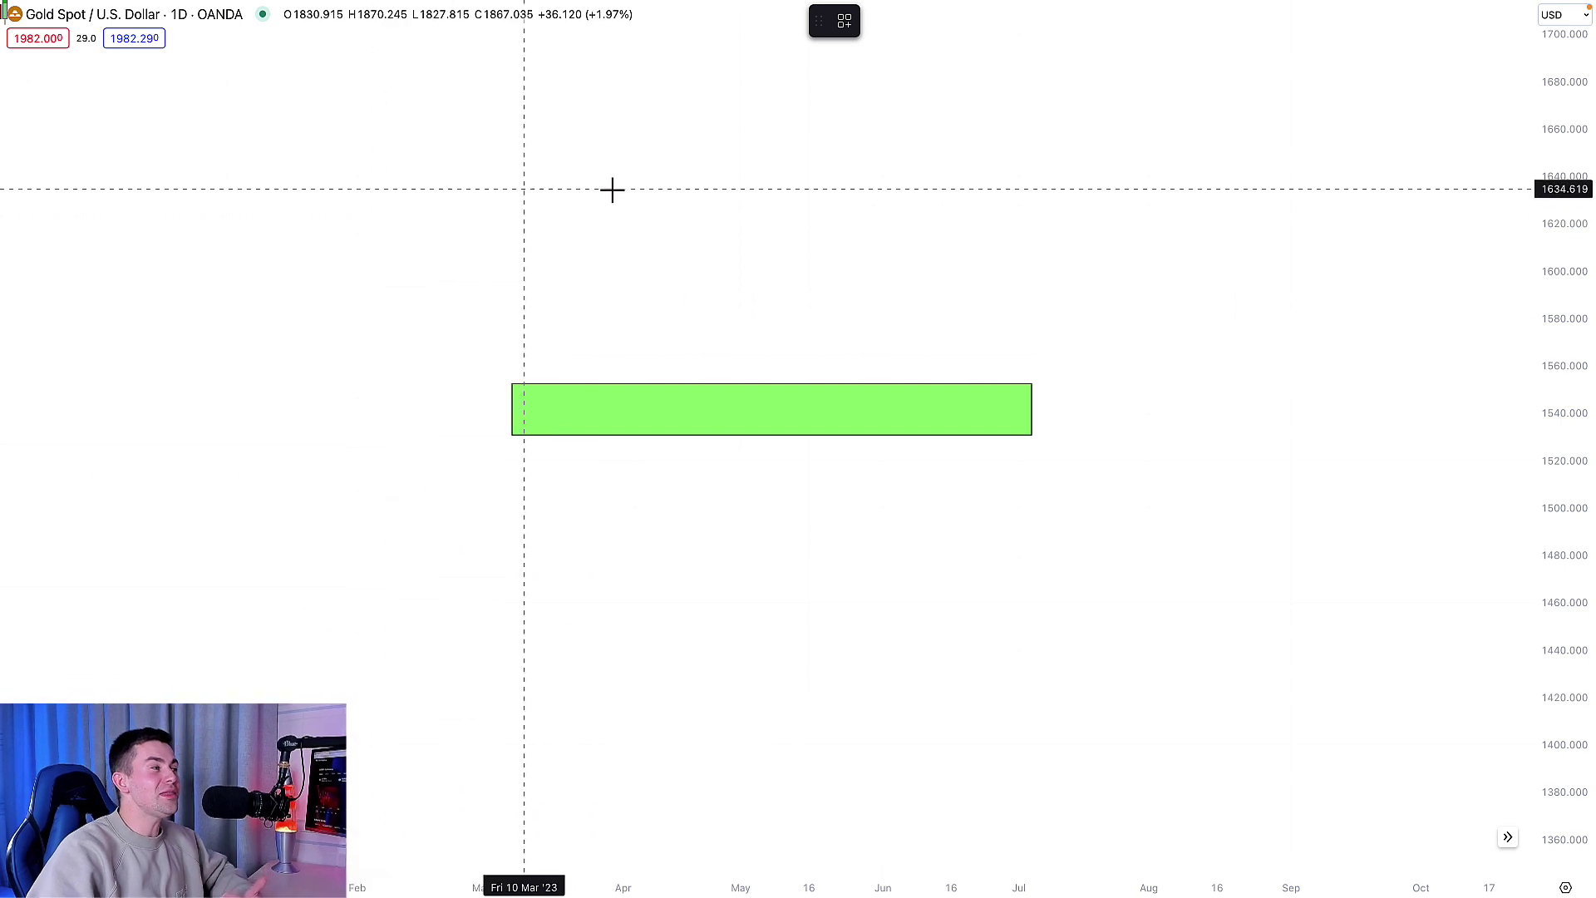
# Draw two trend lines forming a V through the green rectangle, from about 1657 down to about 1424 and back up to about 1657.
pyautogui.moveTo(580, 135); pyautogui.dragTo(783, 687)
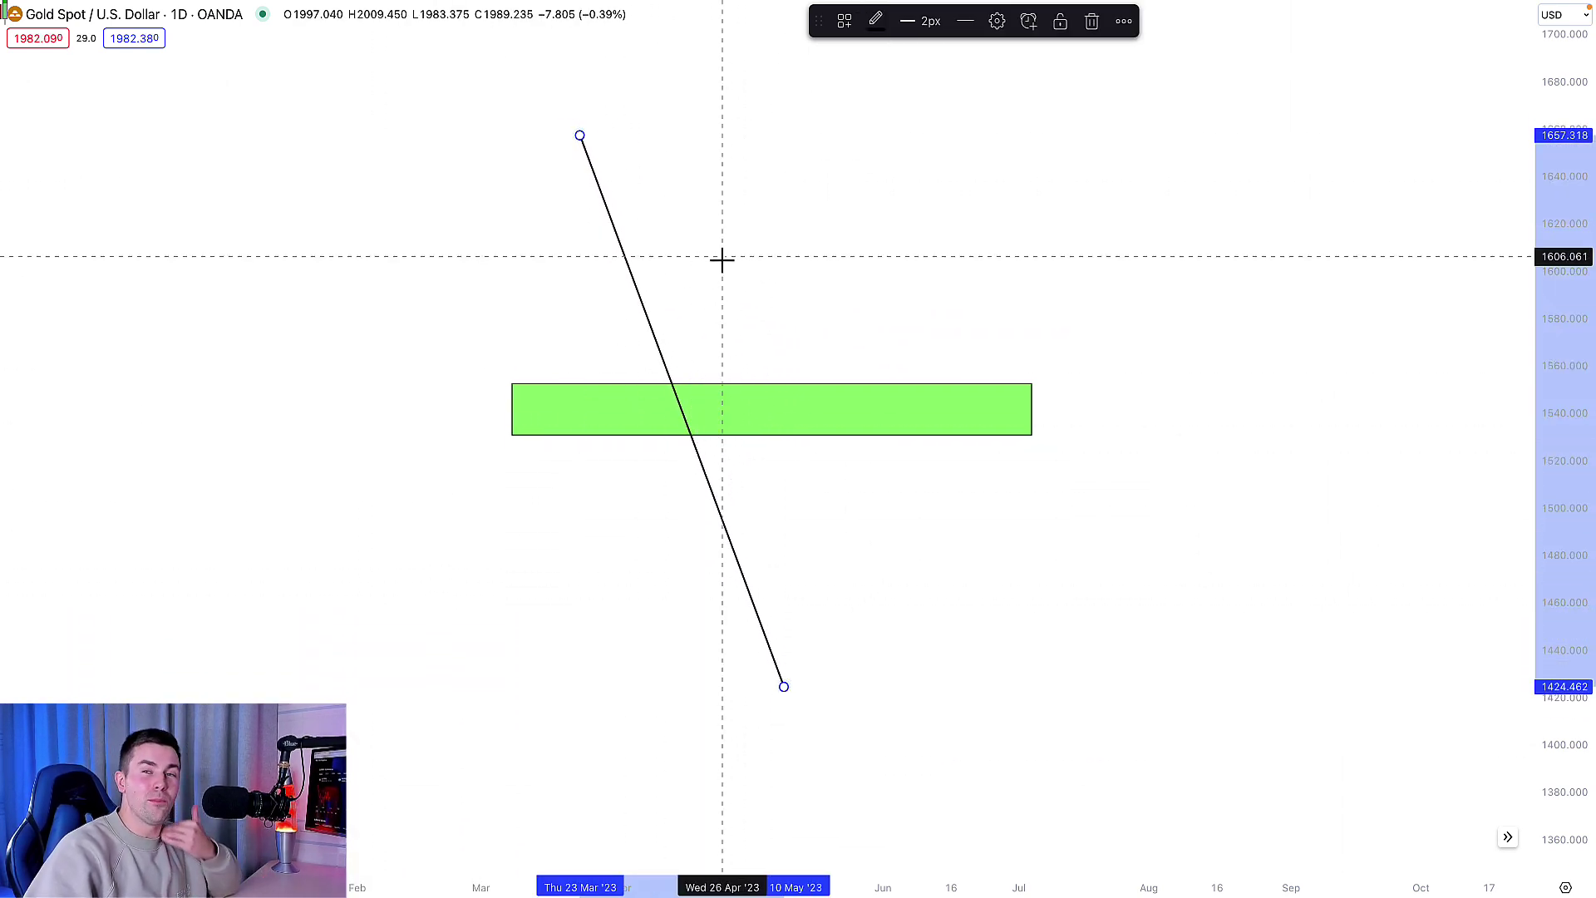
pyautogui.moveTo(781, 684)
pyautogui.mouseDown()
pyautogui.moveTo(953, 197)
pyautogui.moveTo(957, 135)
pyautogui.mouseUp()
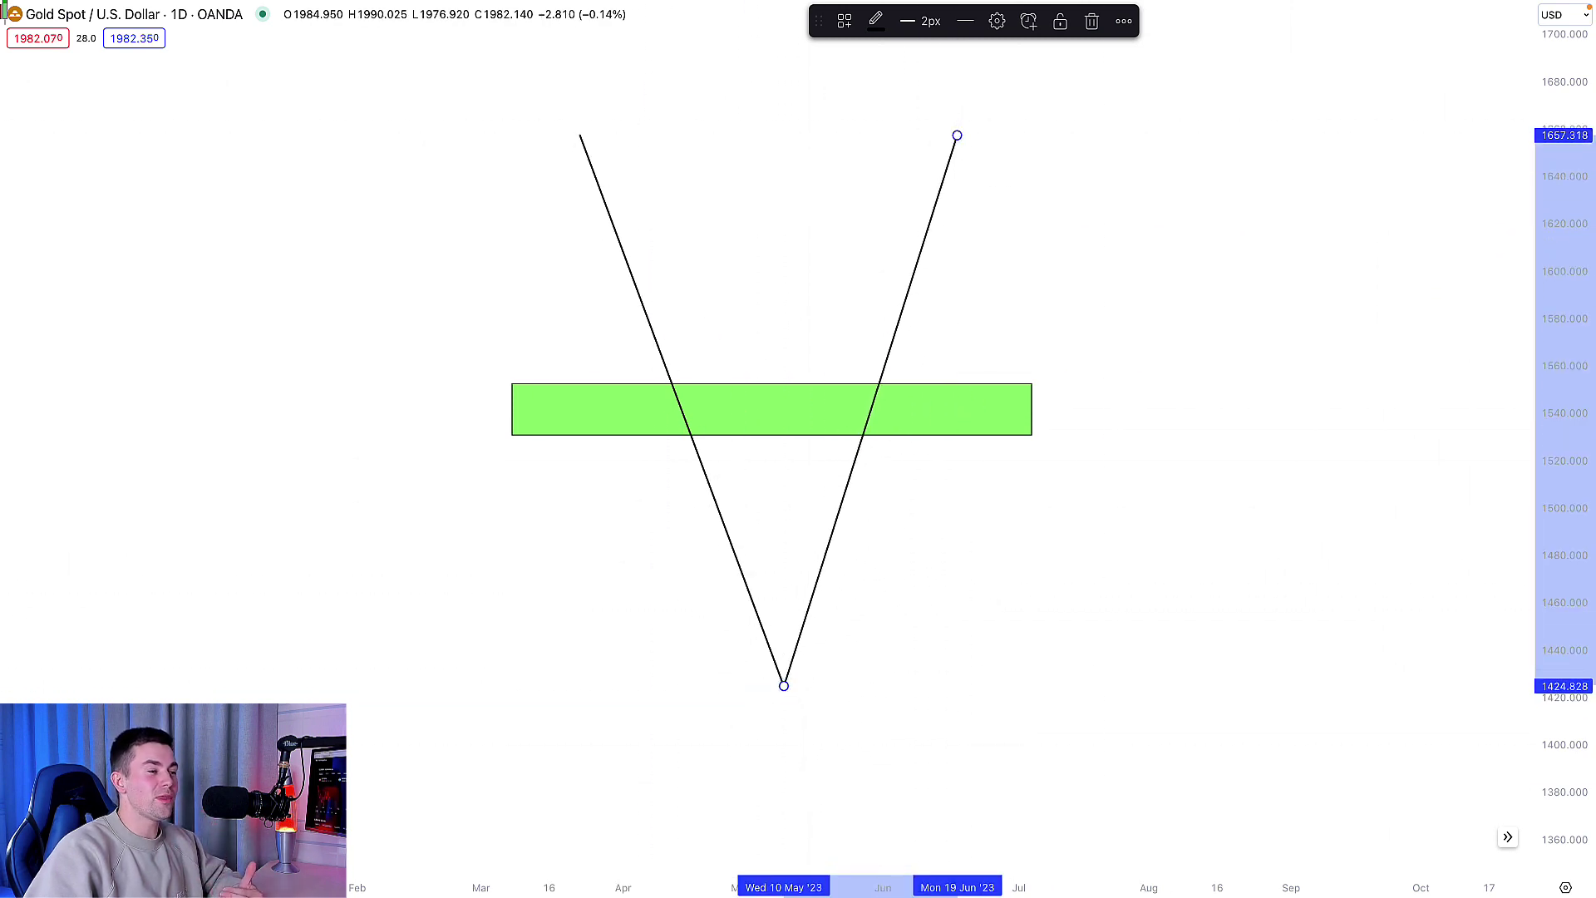
pyautogui.moveTo(524, 632)
pyautogui.mouseDown()
pyautogui.moveTo(666, 379)
pyautogui.moveTo(671, 411)
pyautogui.moveTo(845, 371)
pyautogui.moveTo(861, 418)
pyautogui.mouseUp()
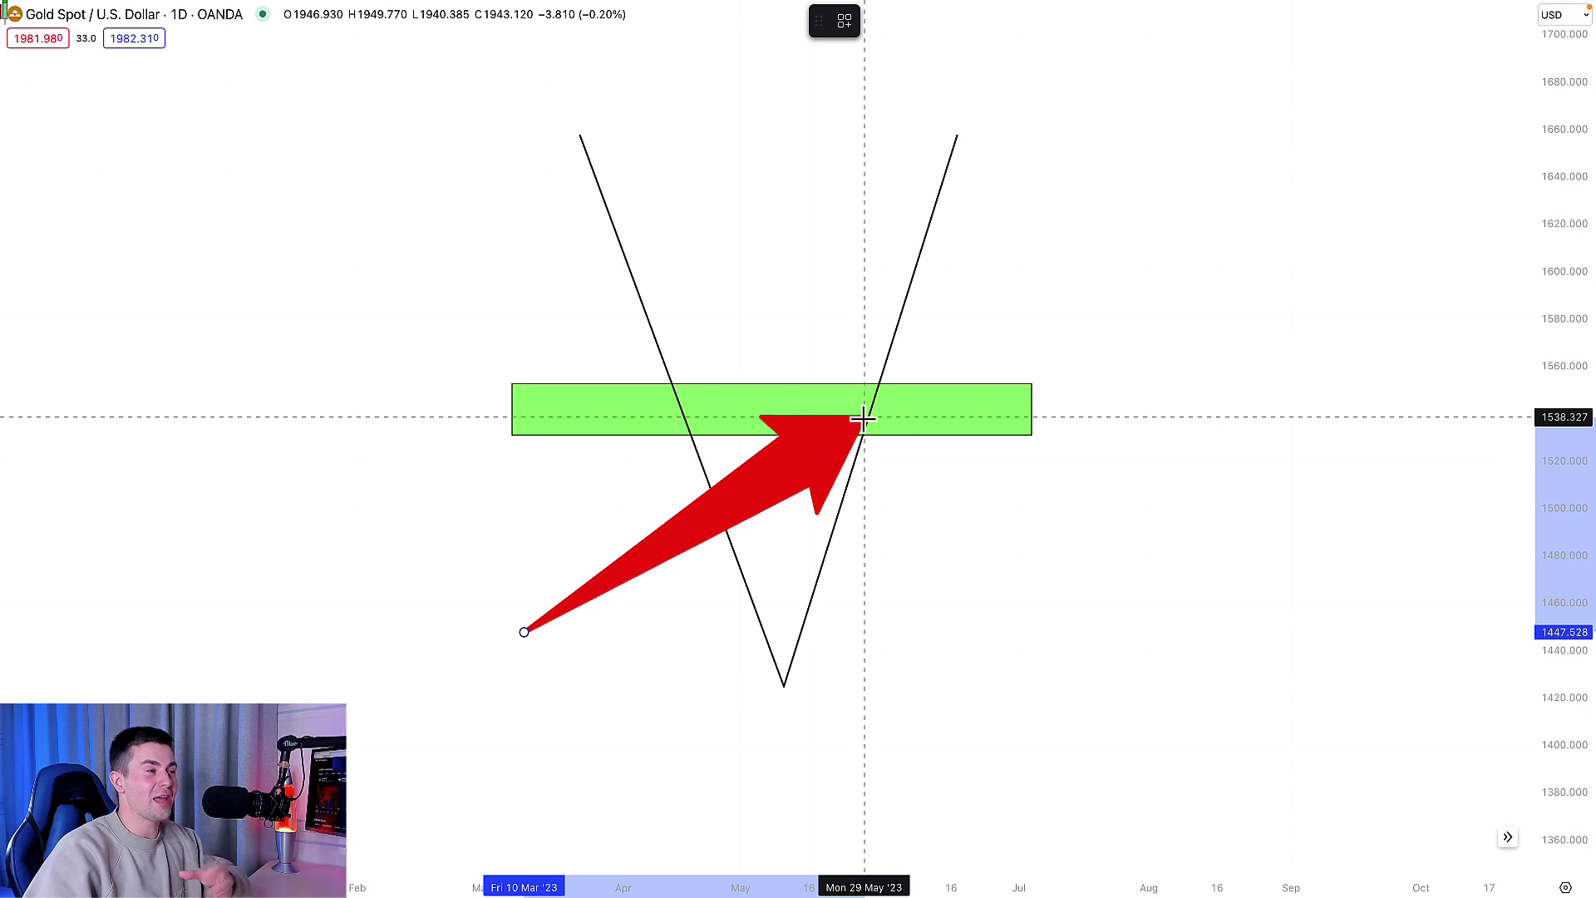
pyautogui.hotkey('ctrl', 'z')
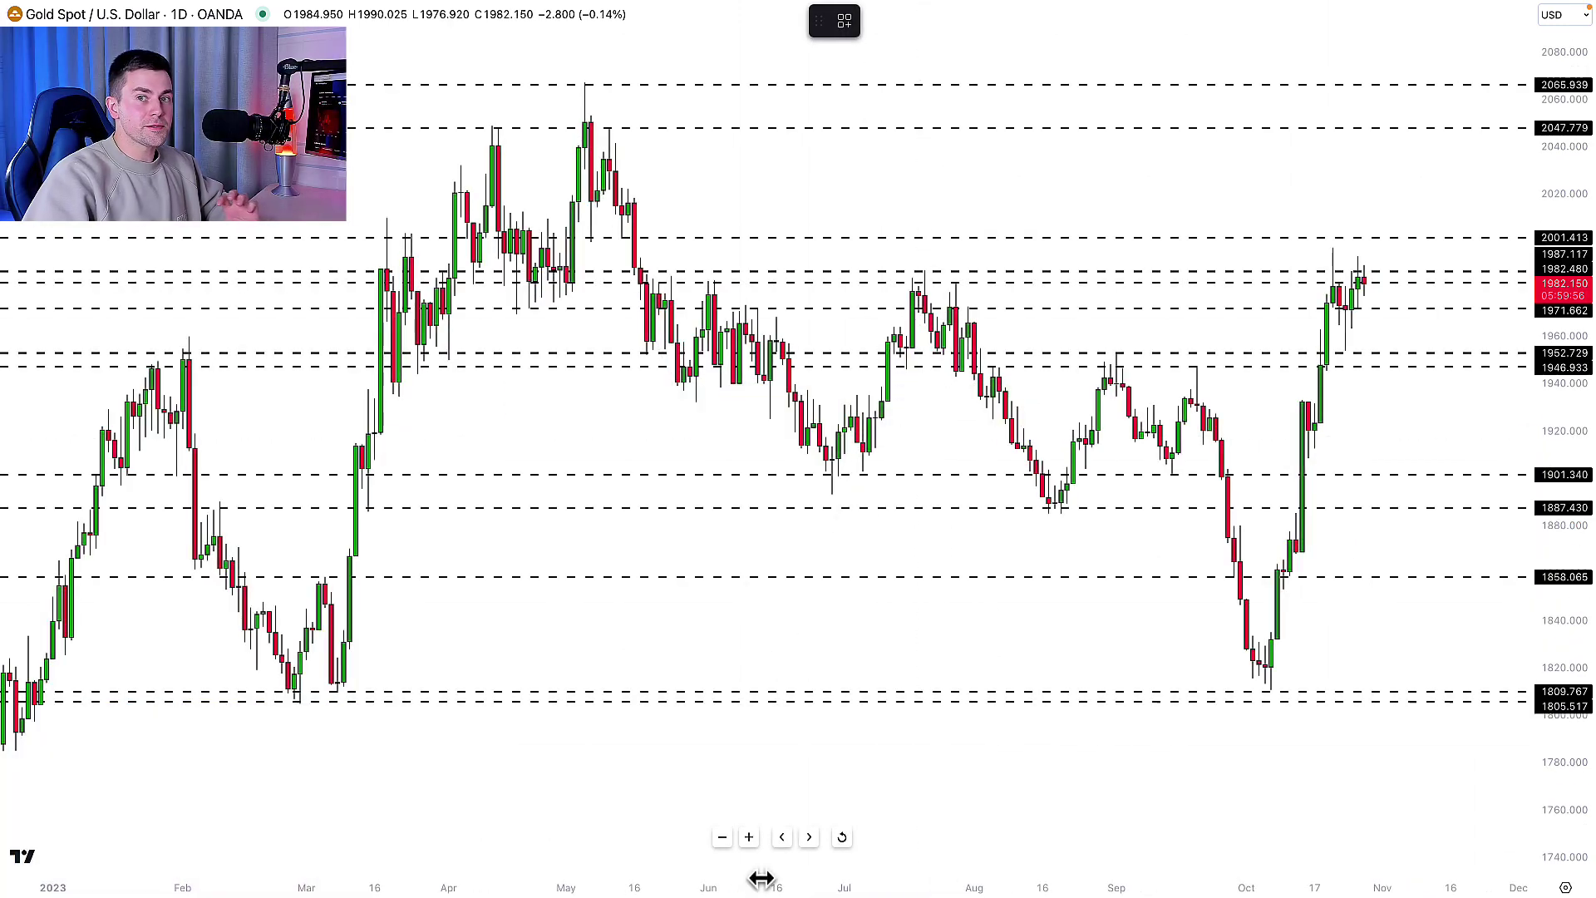
pyautogui.click(288, 698)
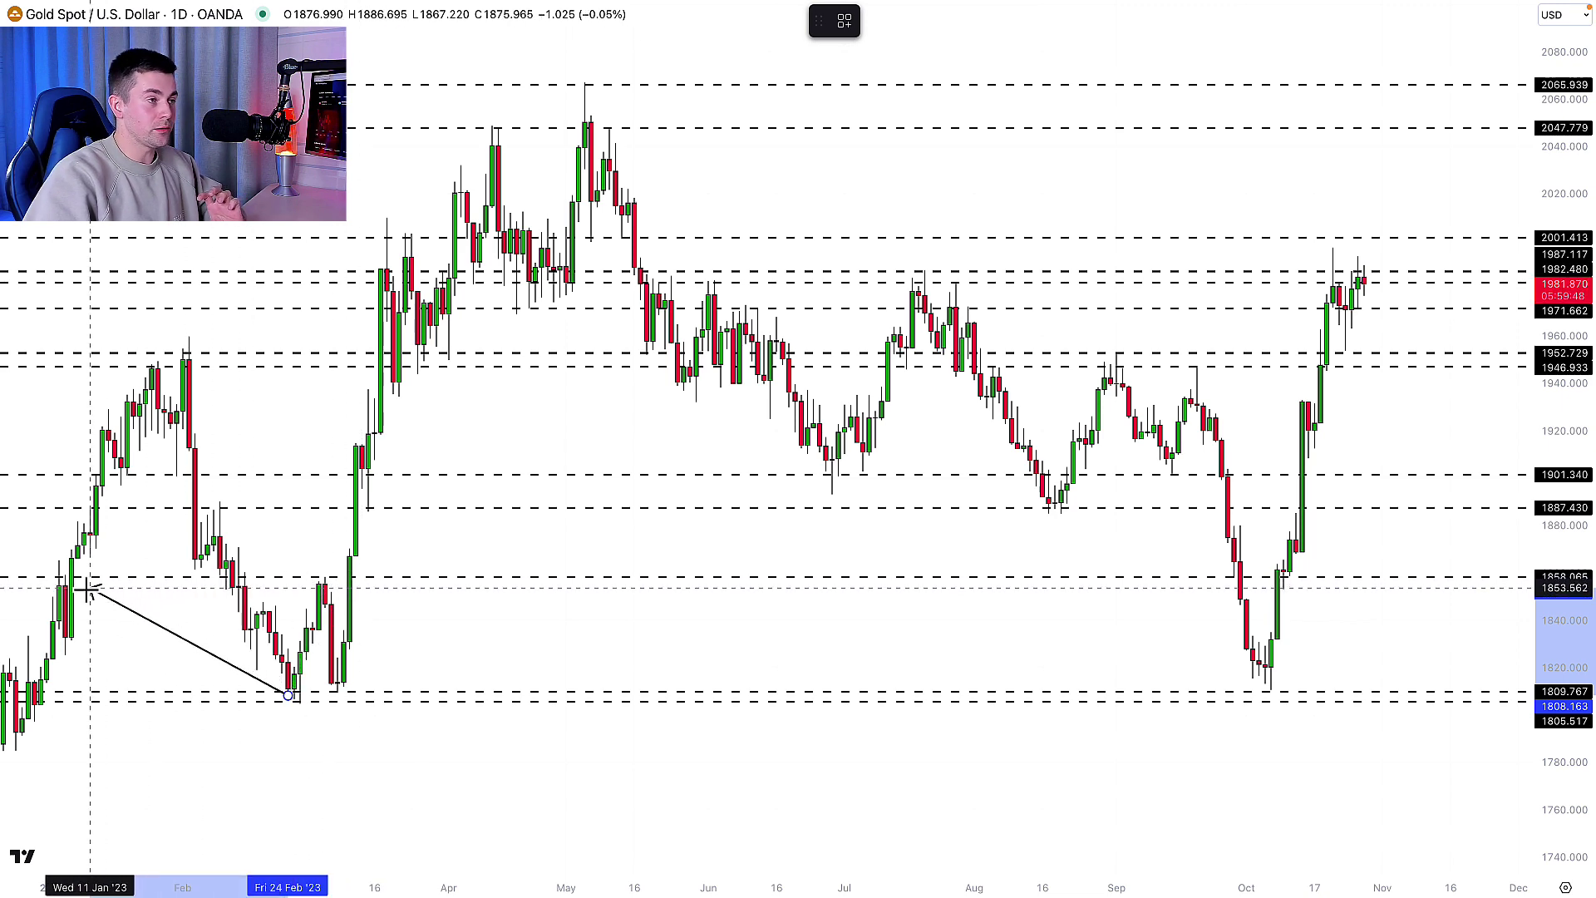
pyautogui.press('Escape')
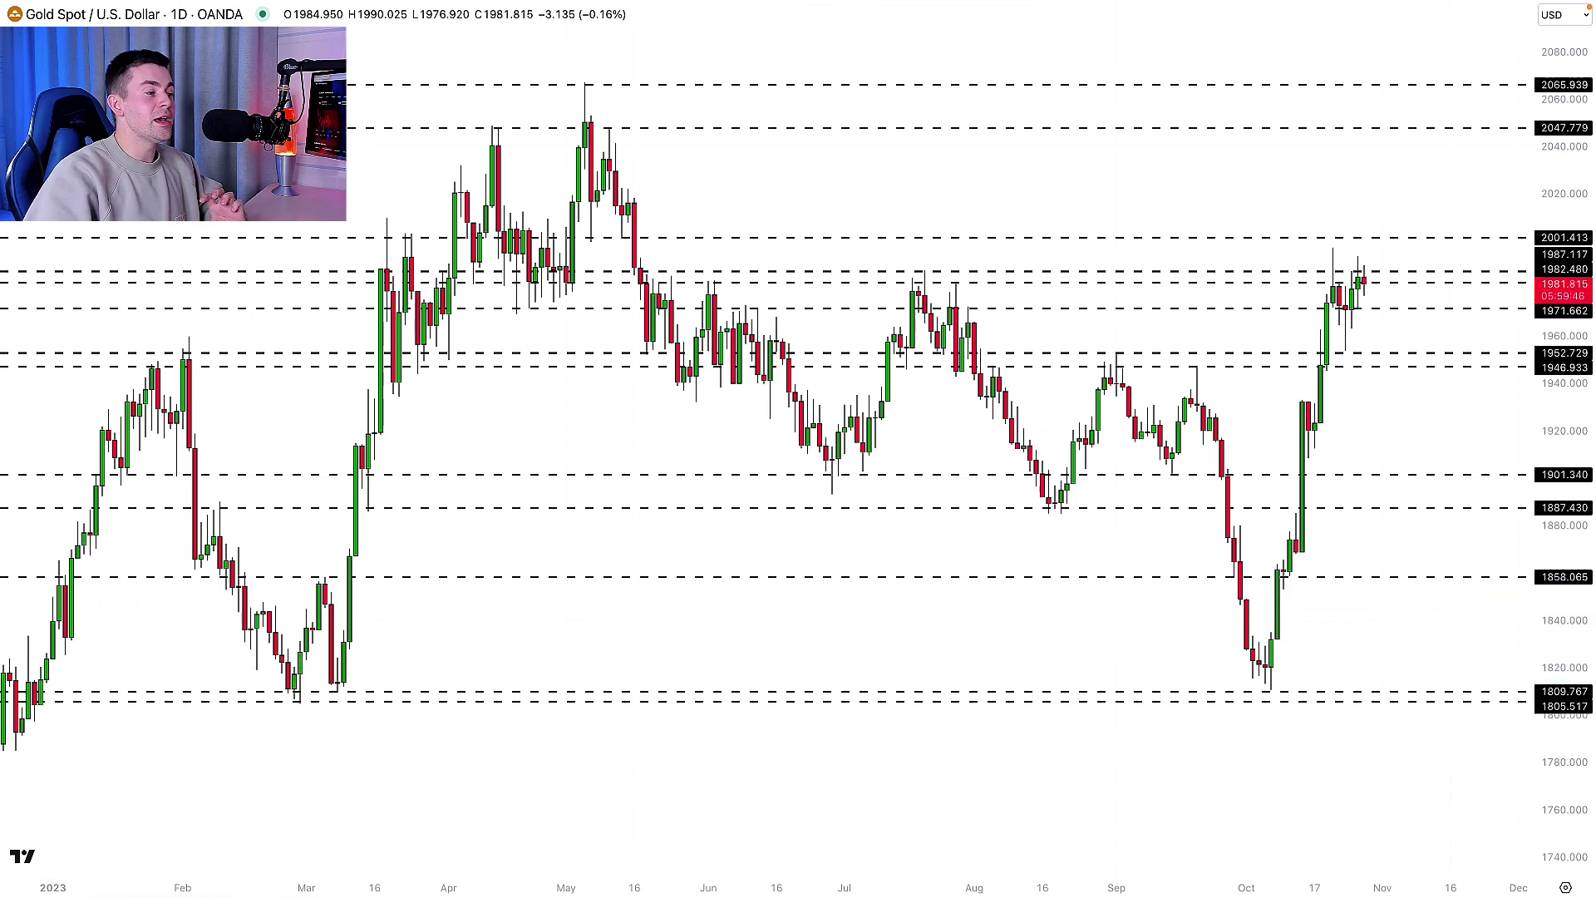
pyautogui.click(1094, 670)
pyautogui.press('Escape')
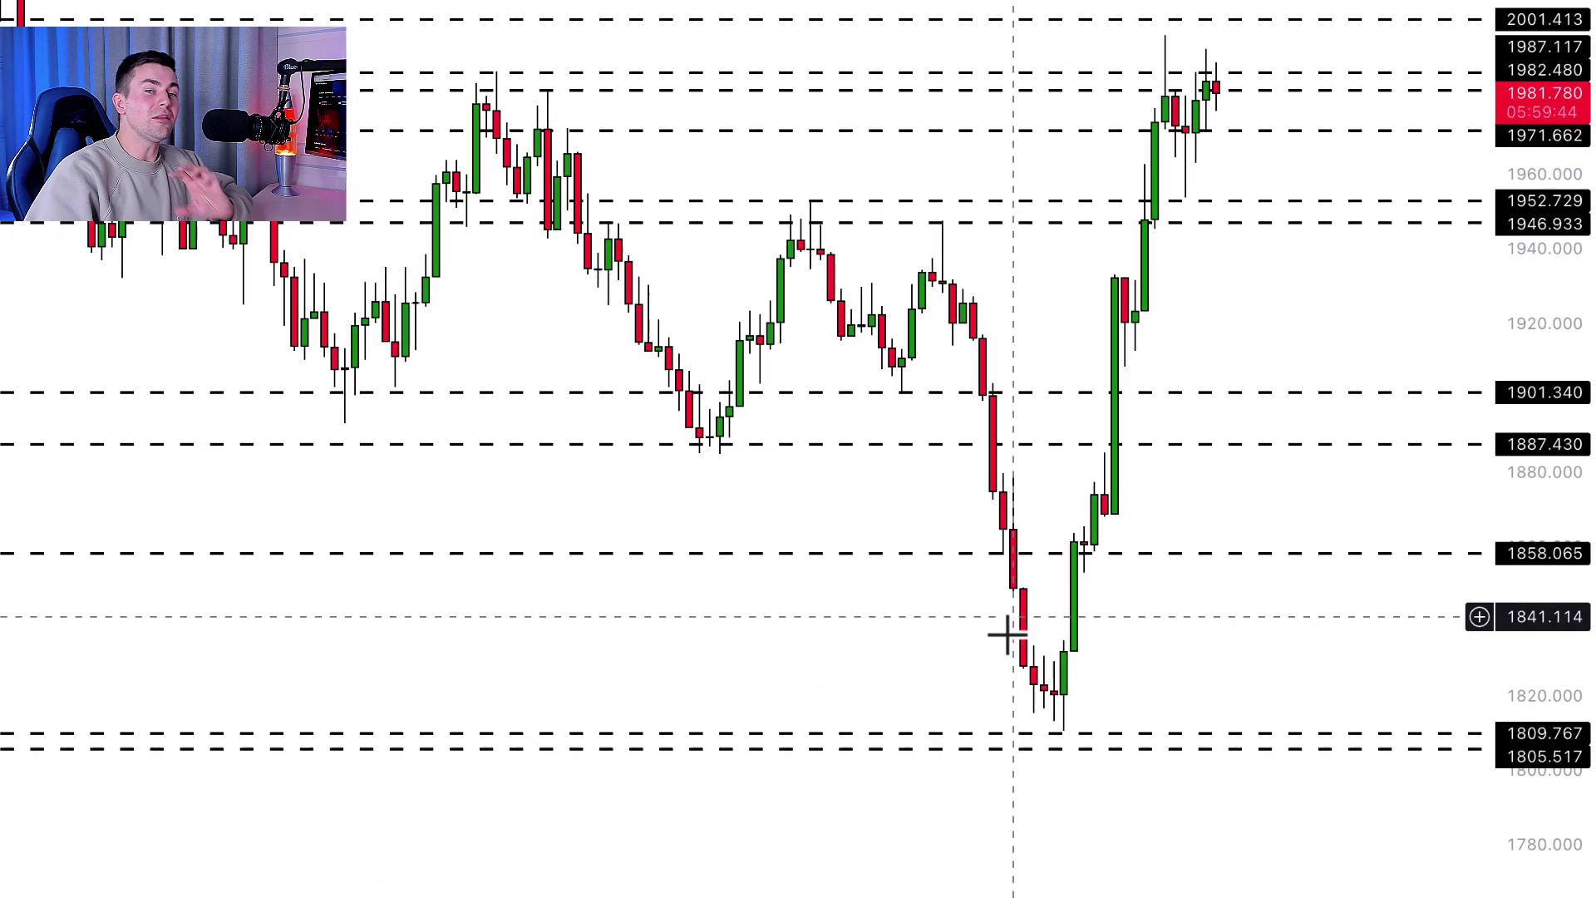
# Draw arrows from about 1908 down to the October low at about 1815 and back up to about 1891, and delete them.
pyautogui.click(937, 361)
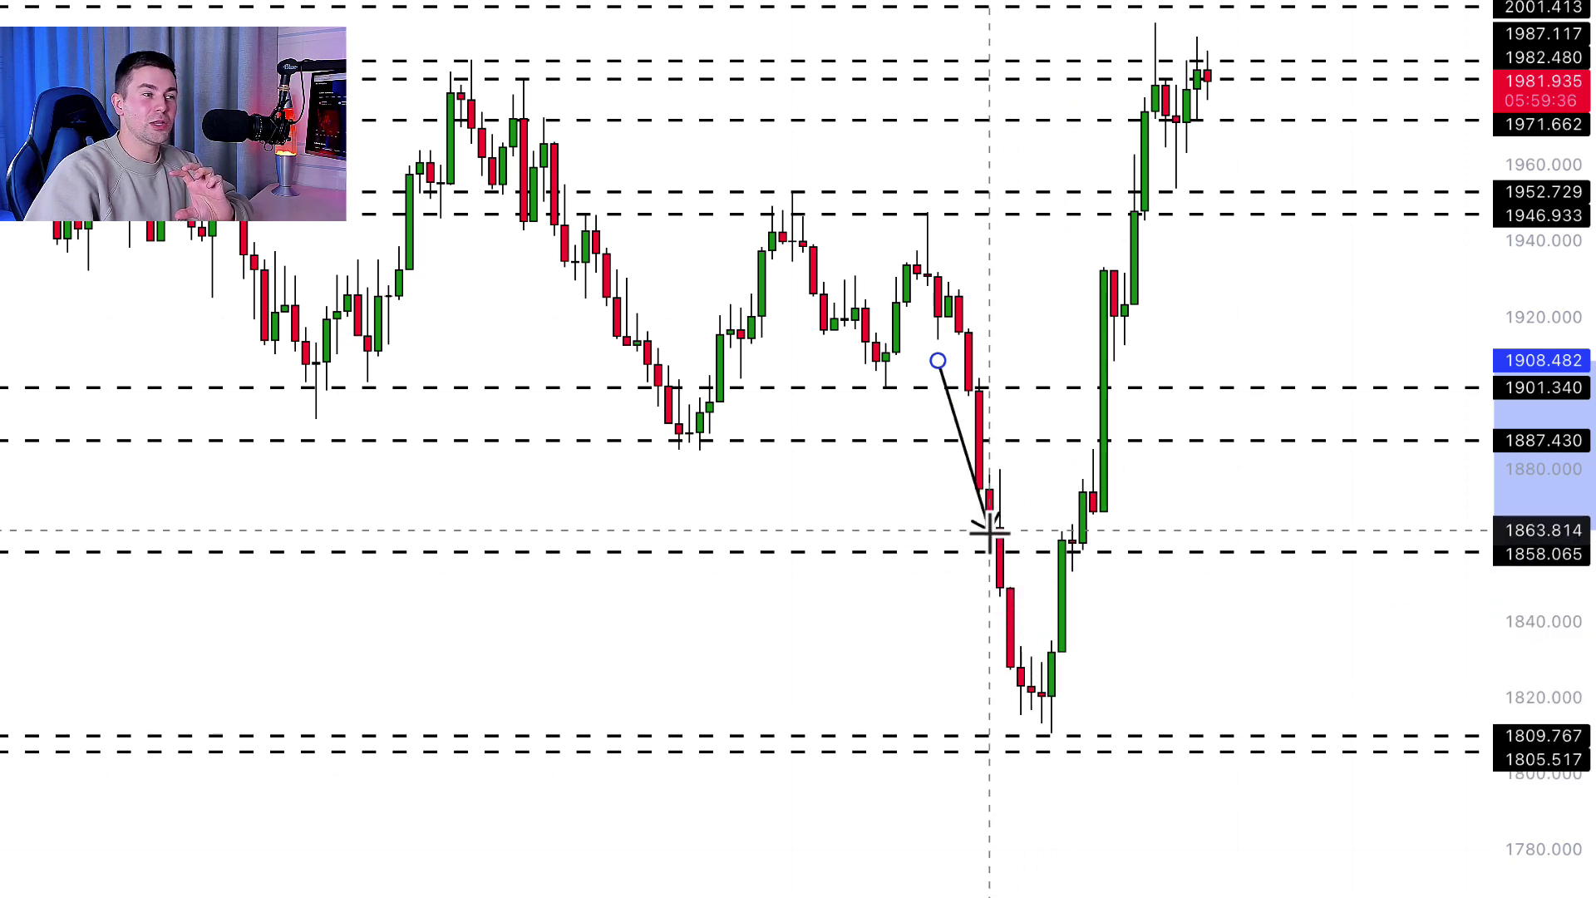
pyautogui.click(1052, 714)
pyautogui.click(1114, 426)
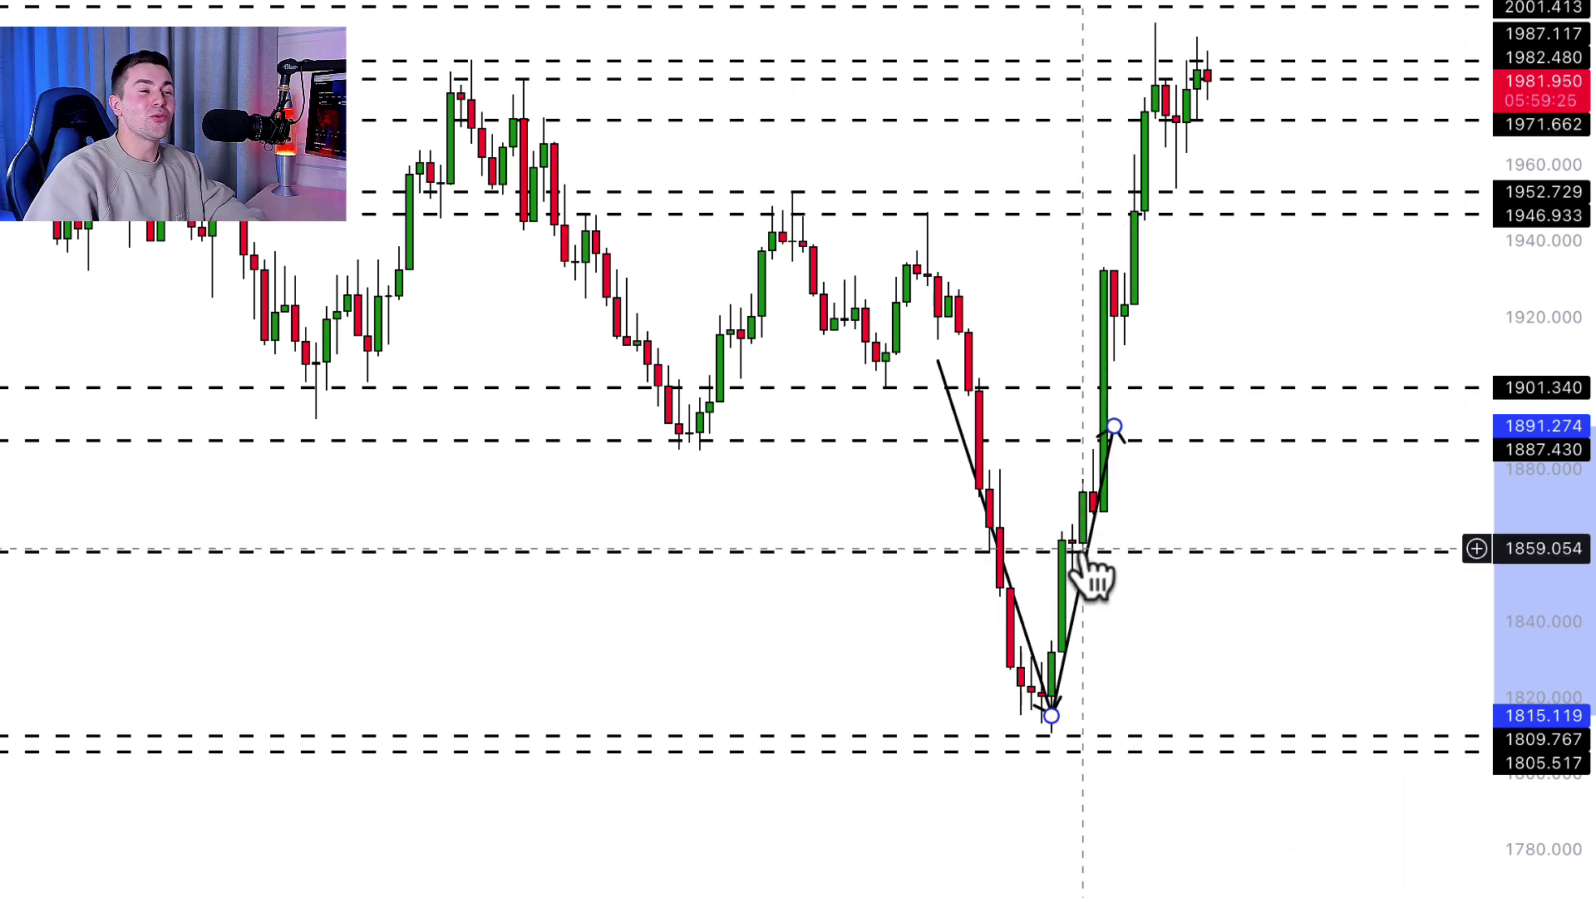
pyautogui.click(1005, 461)
pyautogui.press('Delete')
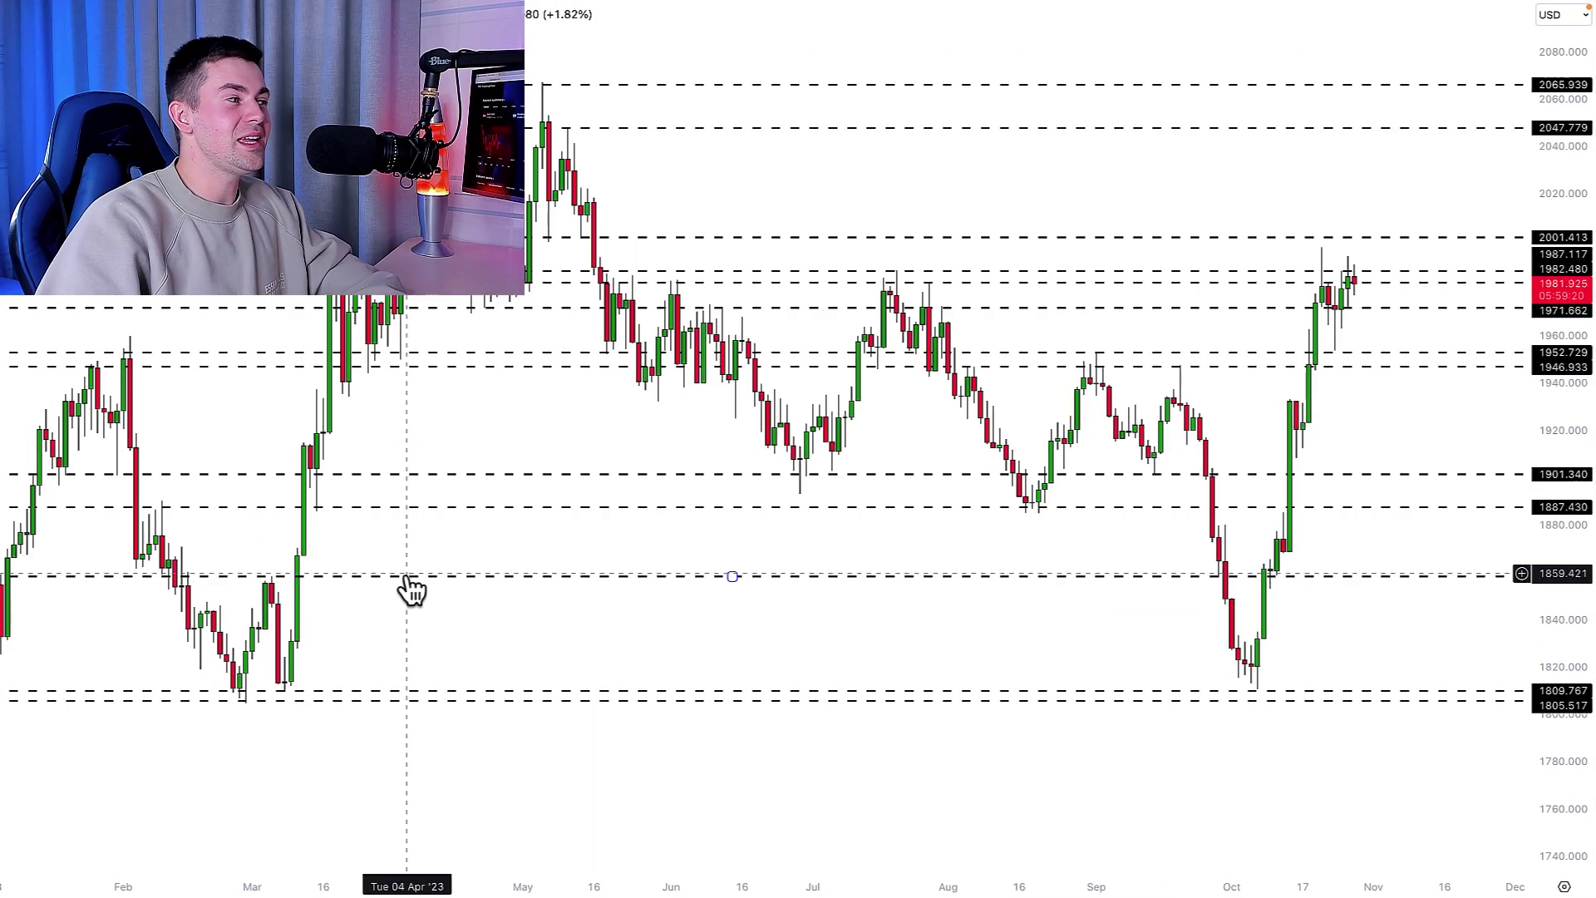
# Delete the horizontal line at the 1858.065 level.
pyautogui.click(406, 577)
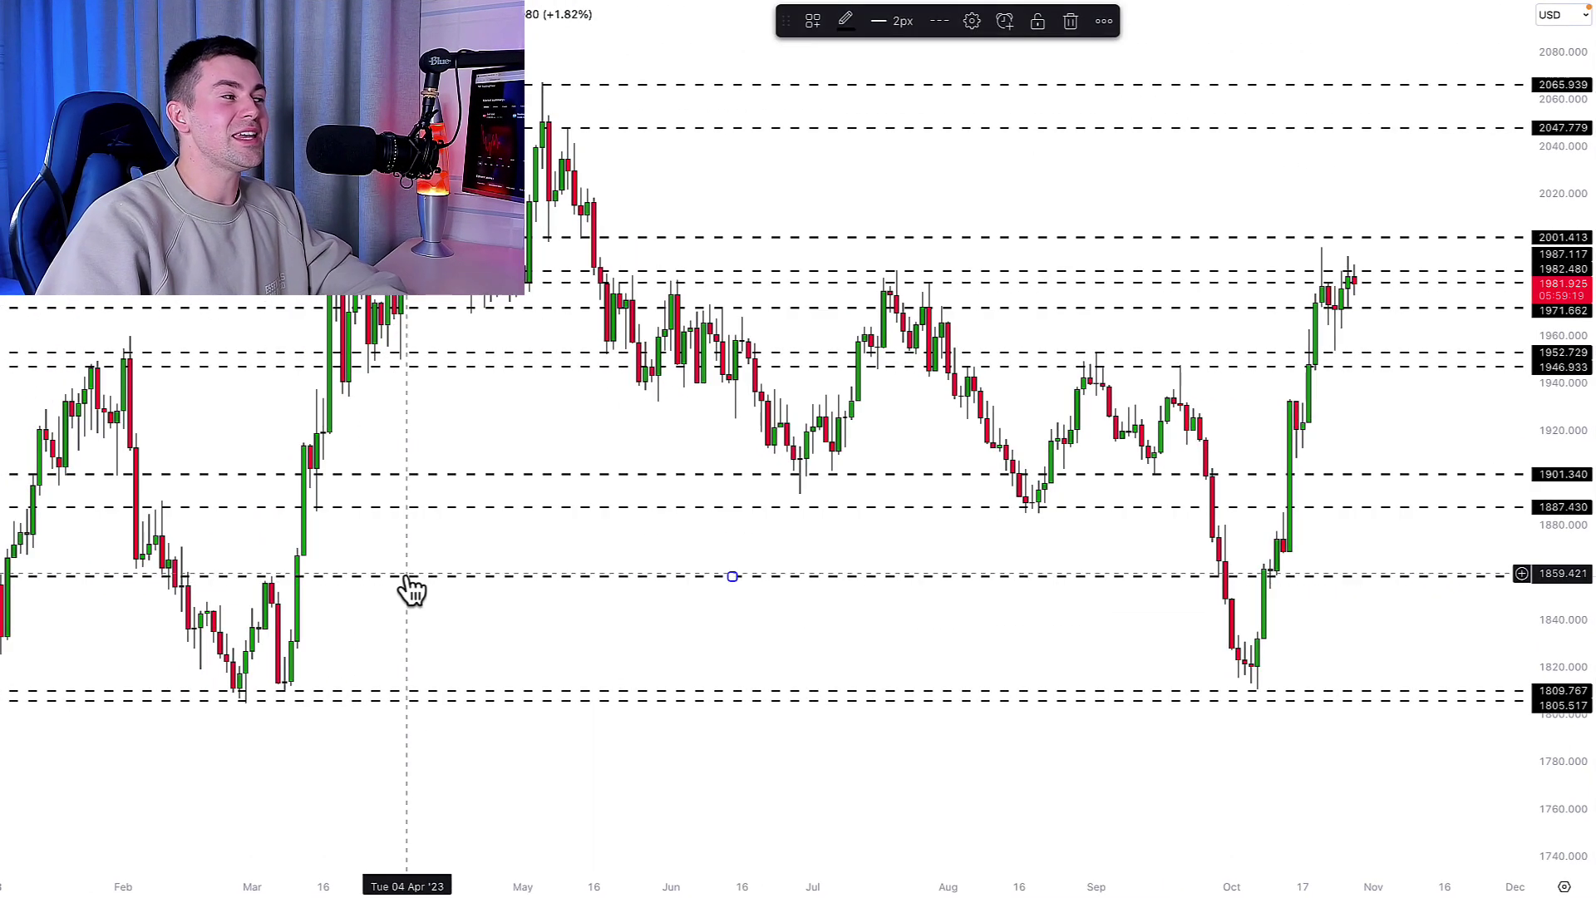
pyautogui.press('Delete')
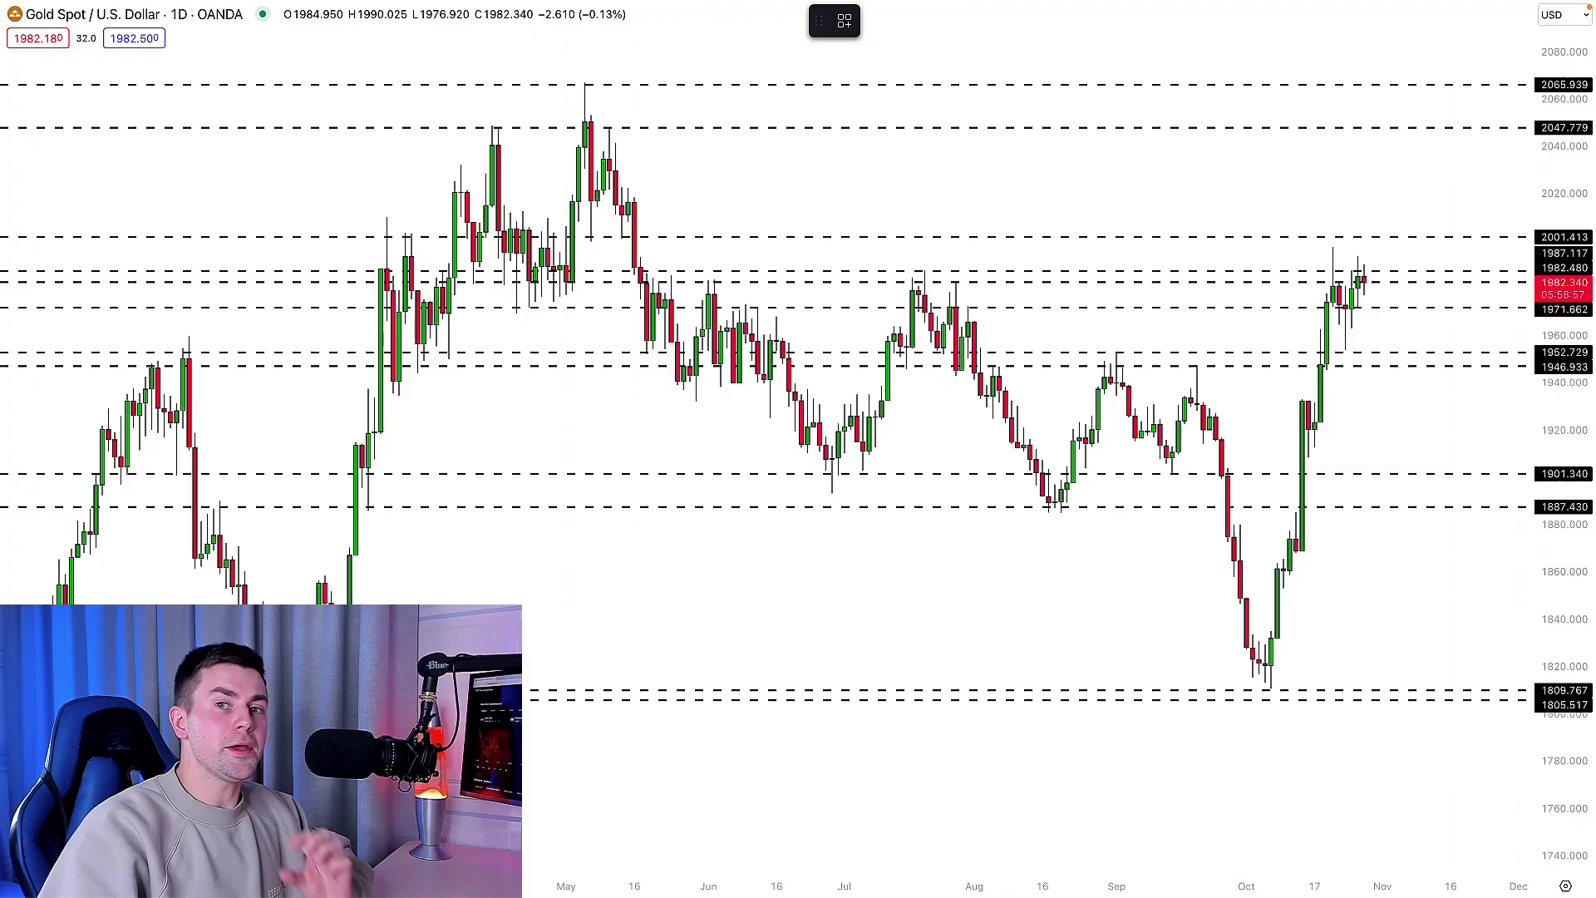
pyautogui.click(1431, 573)
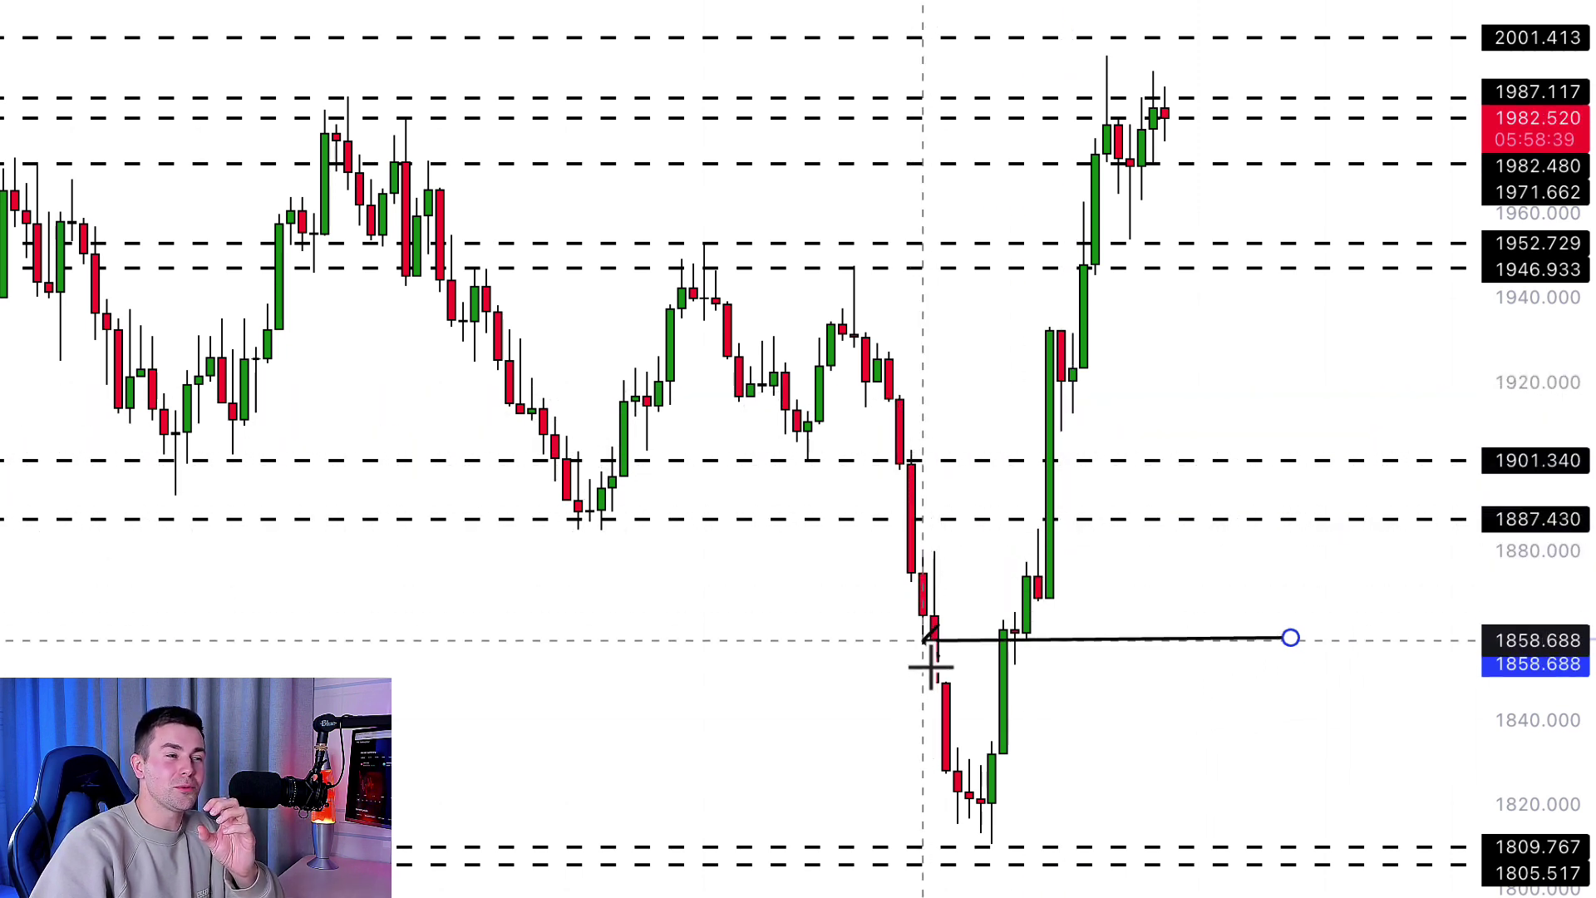
pyautogui.press('Escape')
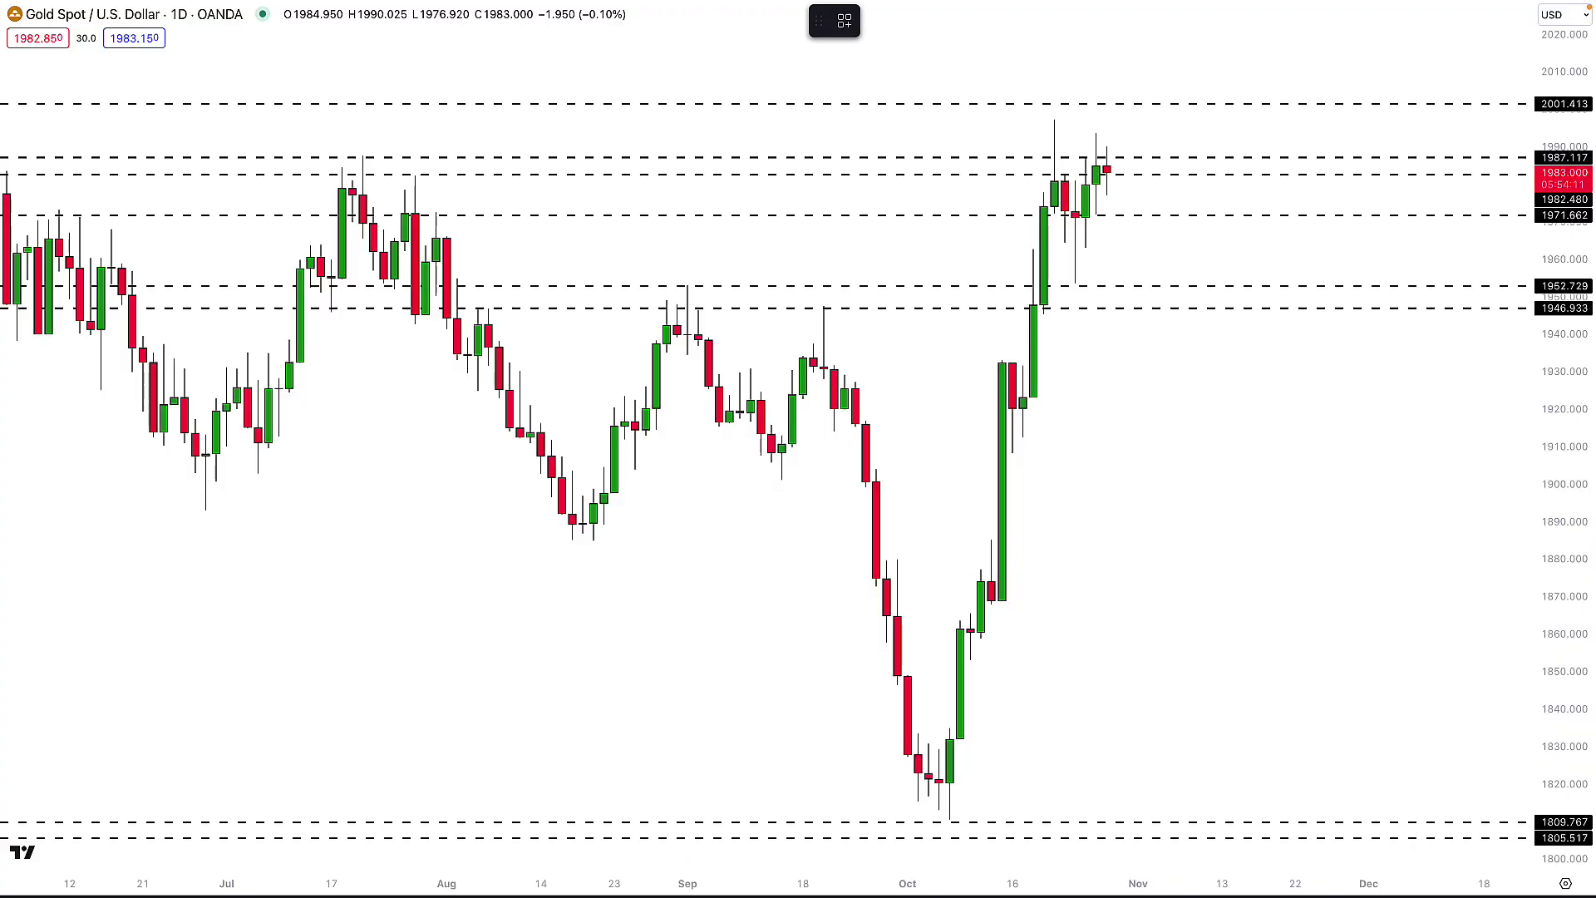
pyautogui.moveTo(1346, 254)
pyautogui.mouseDown()
pyautogui.moveTo(1055, 142)
pyautogui.moveTo(1062, 128)
pyautogui.moveTo(1076, 328)
pyautogui.mouseUp()
pyautogui.press('Escape')
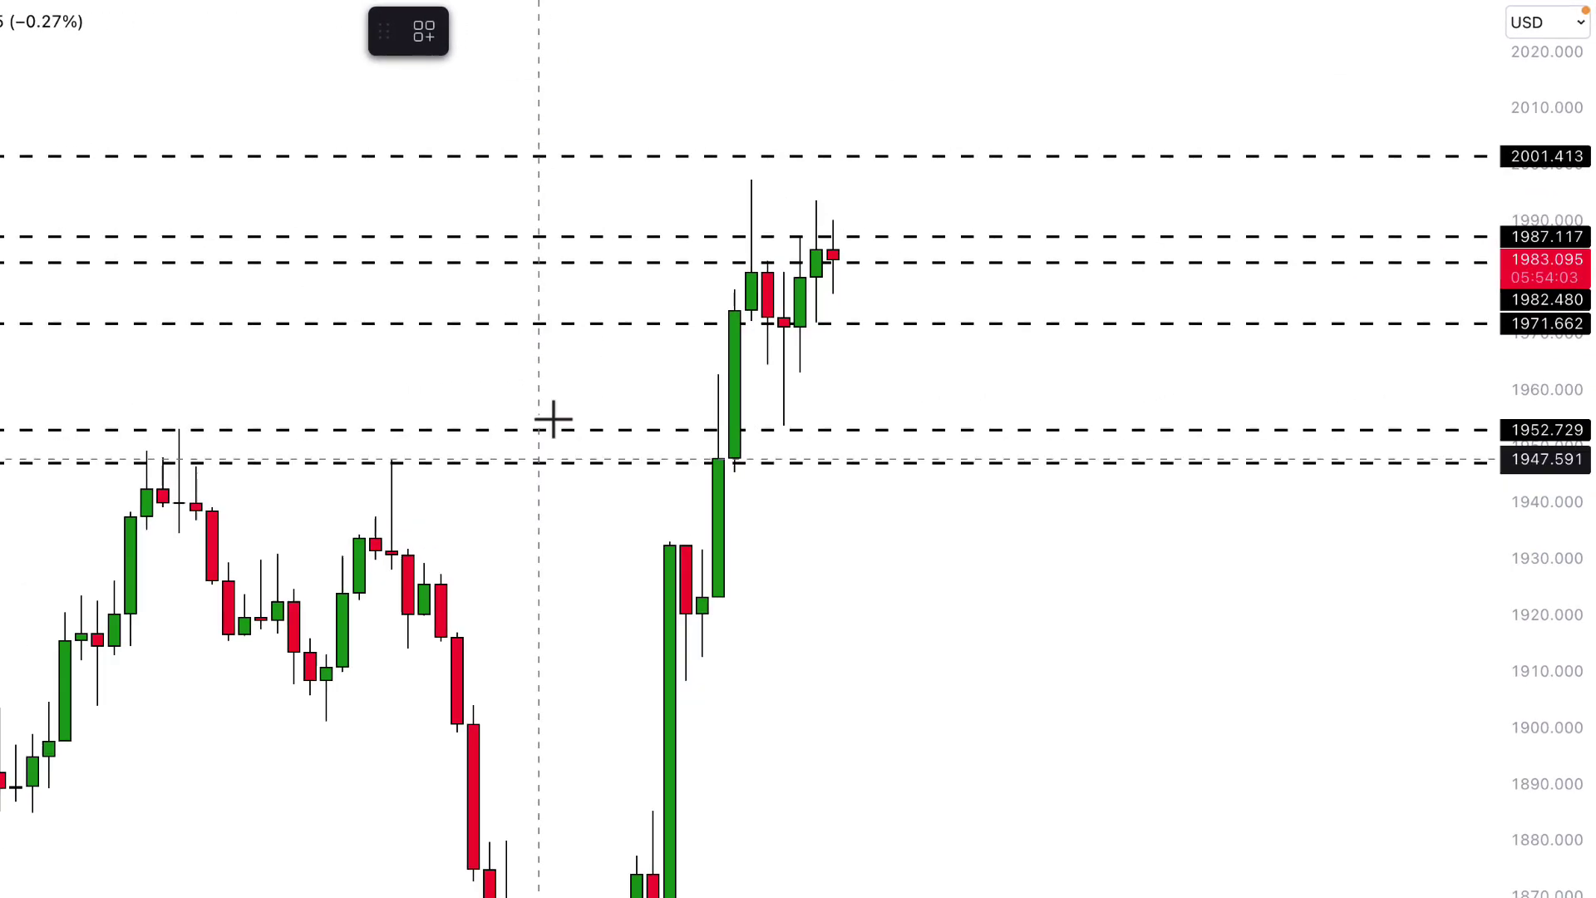
pyautogui.moveTo(588, 370)
pyautogui.mouseDown()
pyautogui.moveTo(677, 253)
pyautogui.moveTo(692, 268)
pyautogui.moveTo(742, 248)
pyautogui.moveTo(742, 190)
pyautogui.moveTo(748, 247)
pyautogui.mouseUp()
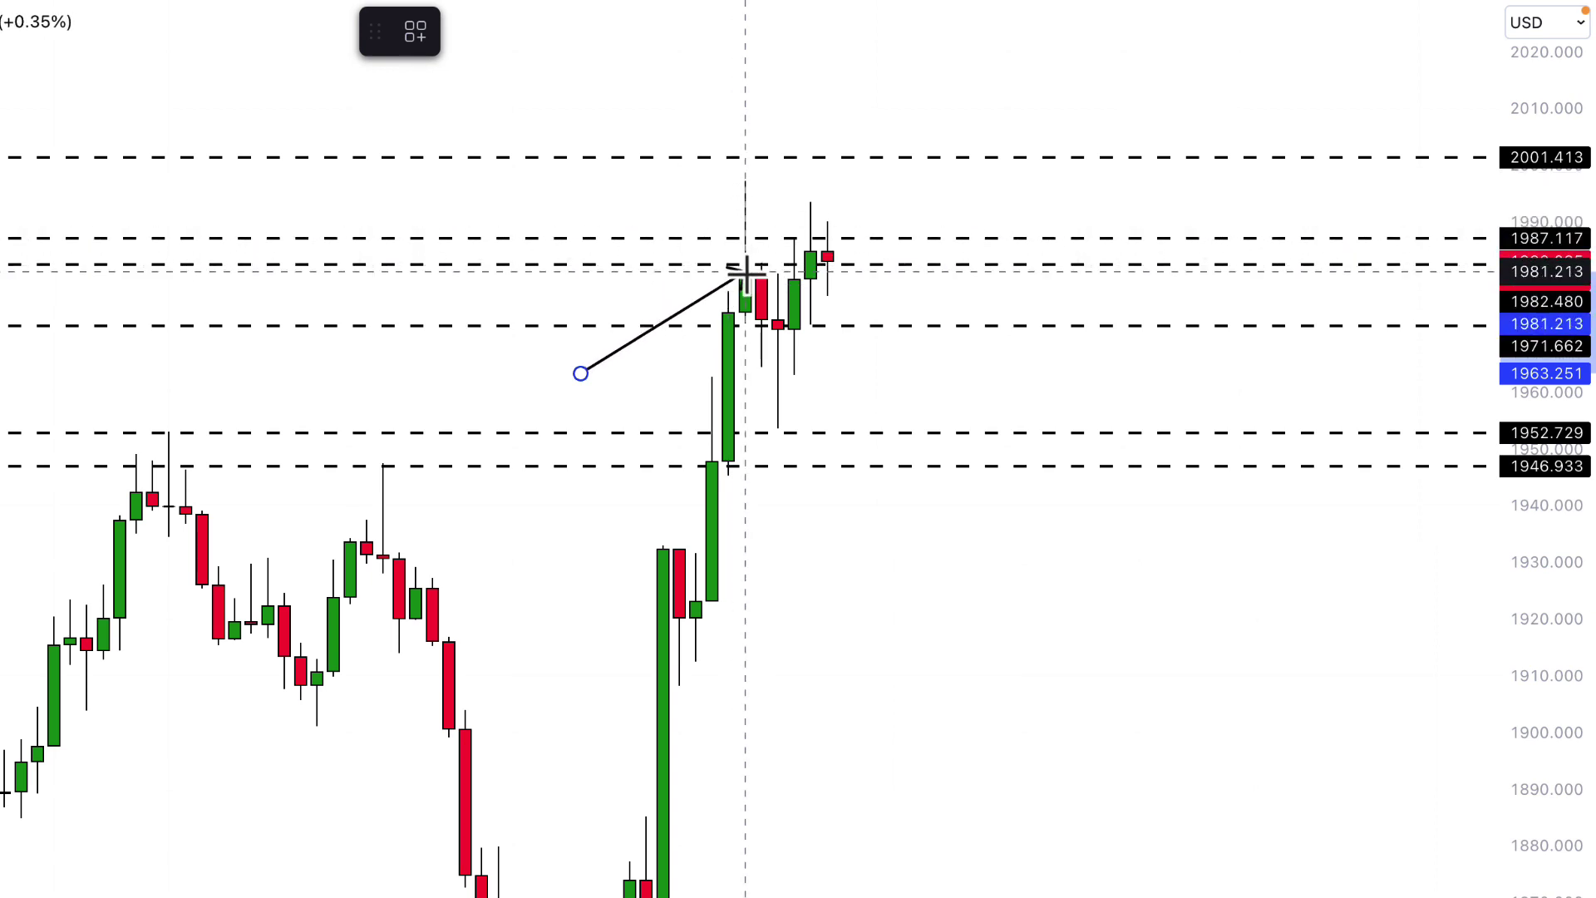
pyautogui.press('Escape')
# Delete the horizontal lines at the 1987.117, 1982.480 and 1971.662 levels.
pyautogui.click(703, 240)
pyautogui.press('Delete')
pyautogui.click(703, 265)
pyautogui.press('Delete')
pyautogui.moveTo(1024, 591); pyautogui.dragTo(814, 310)
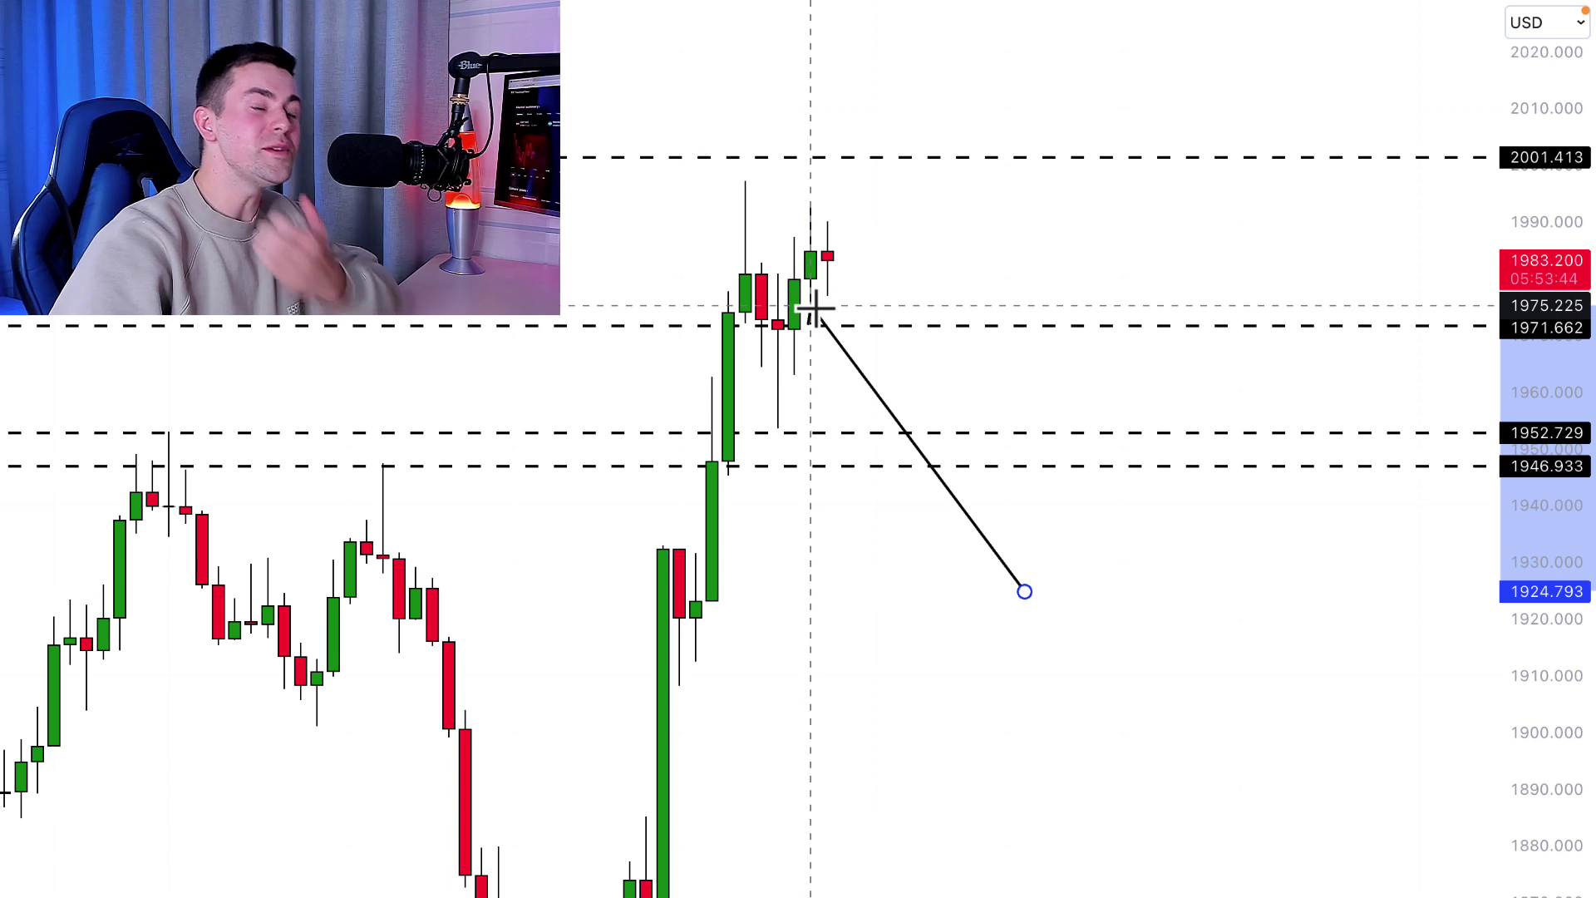
pyautogui.press('Escape')
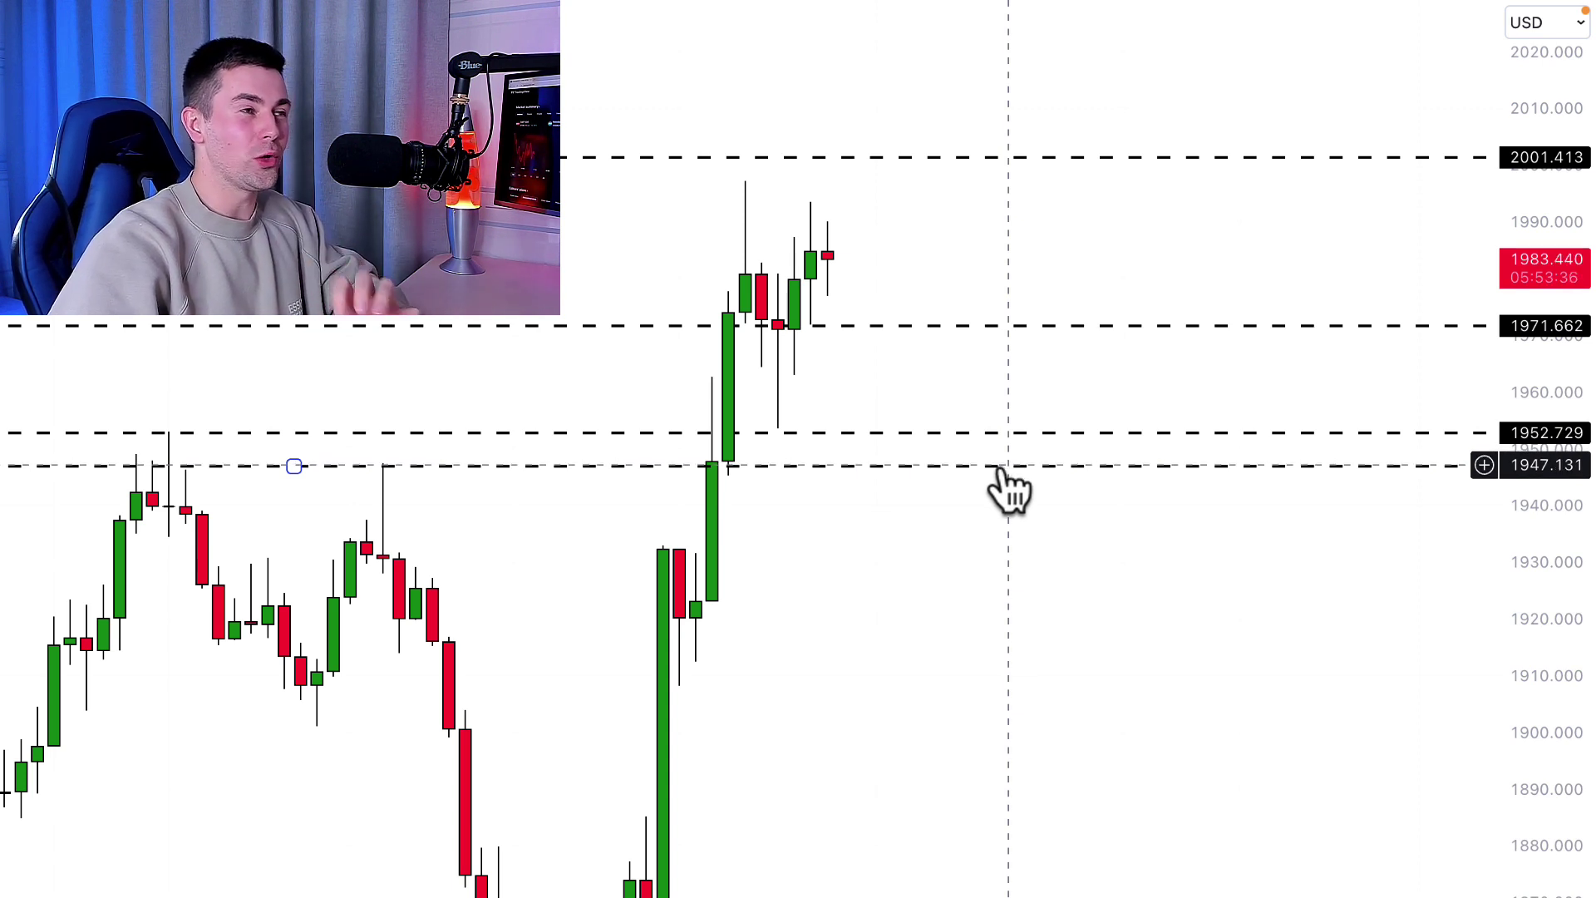
pyautogui.click(888, 327)
pyautogui.press('Delete')
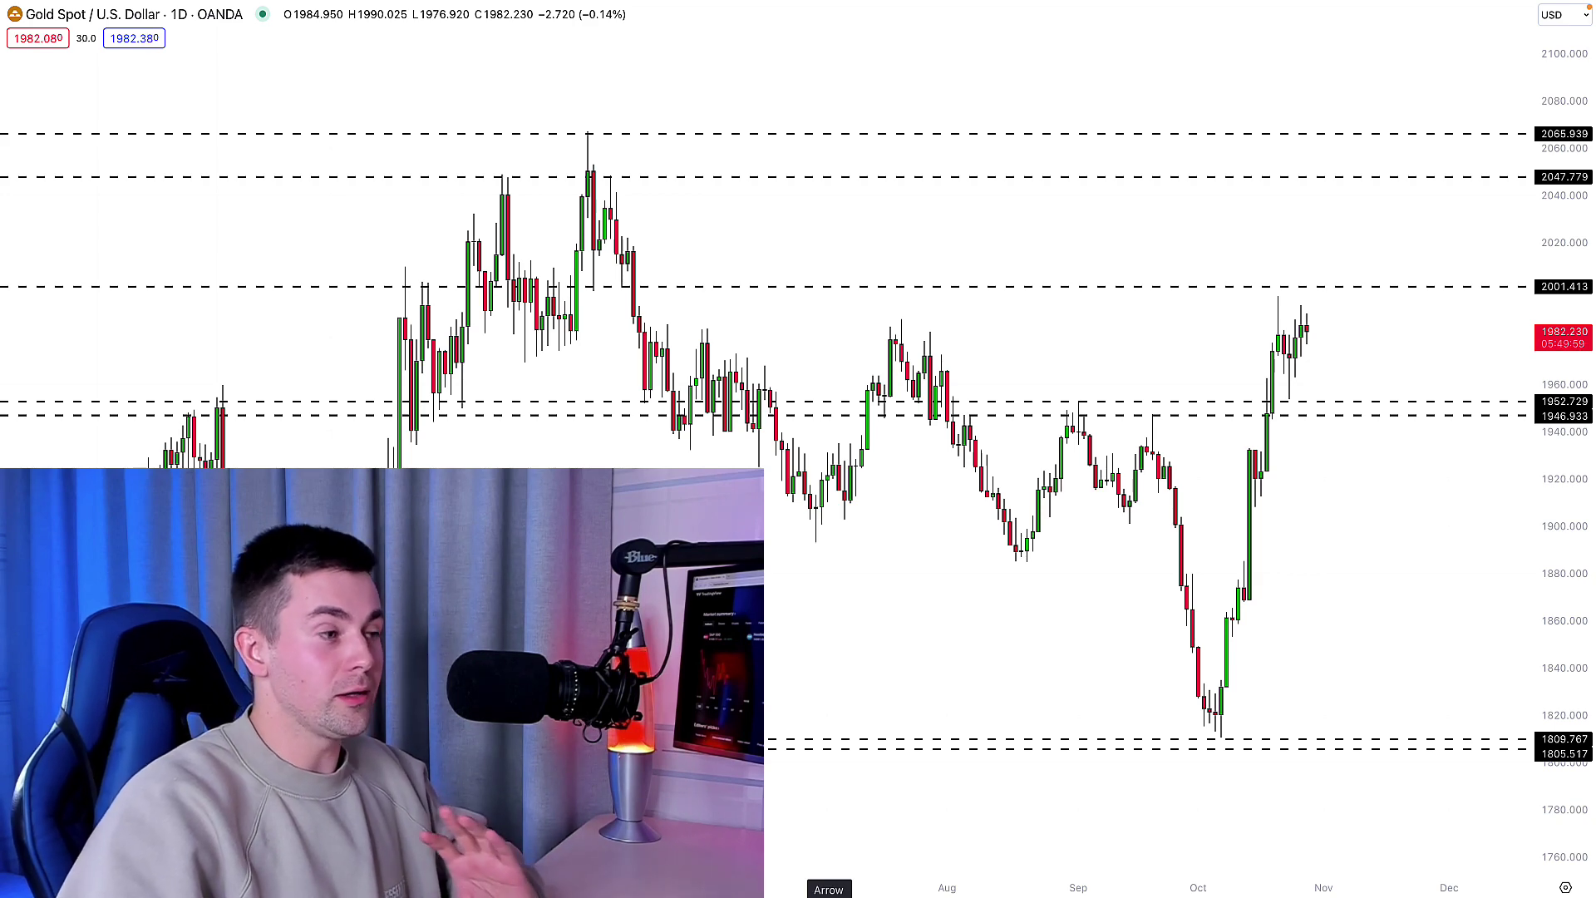
# Draw a rectangle between the 1809.767 and 1805.517 lines, spanning from 1 Feb 2023 to 8 Dec 2023.
pyautogui.click(457, 619)
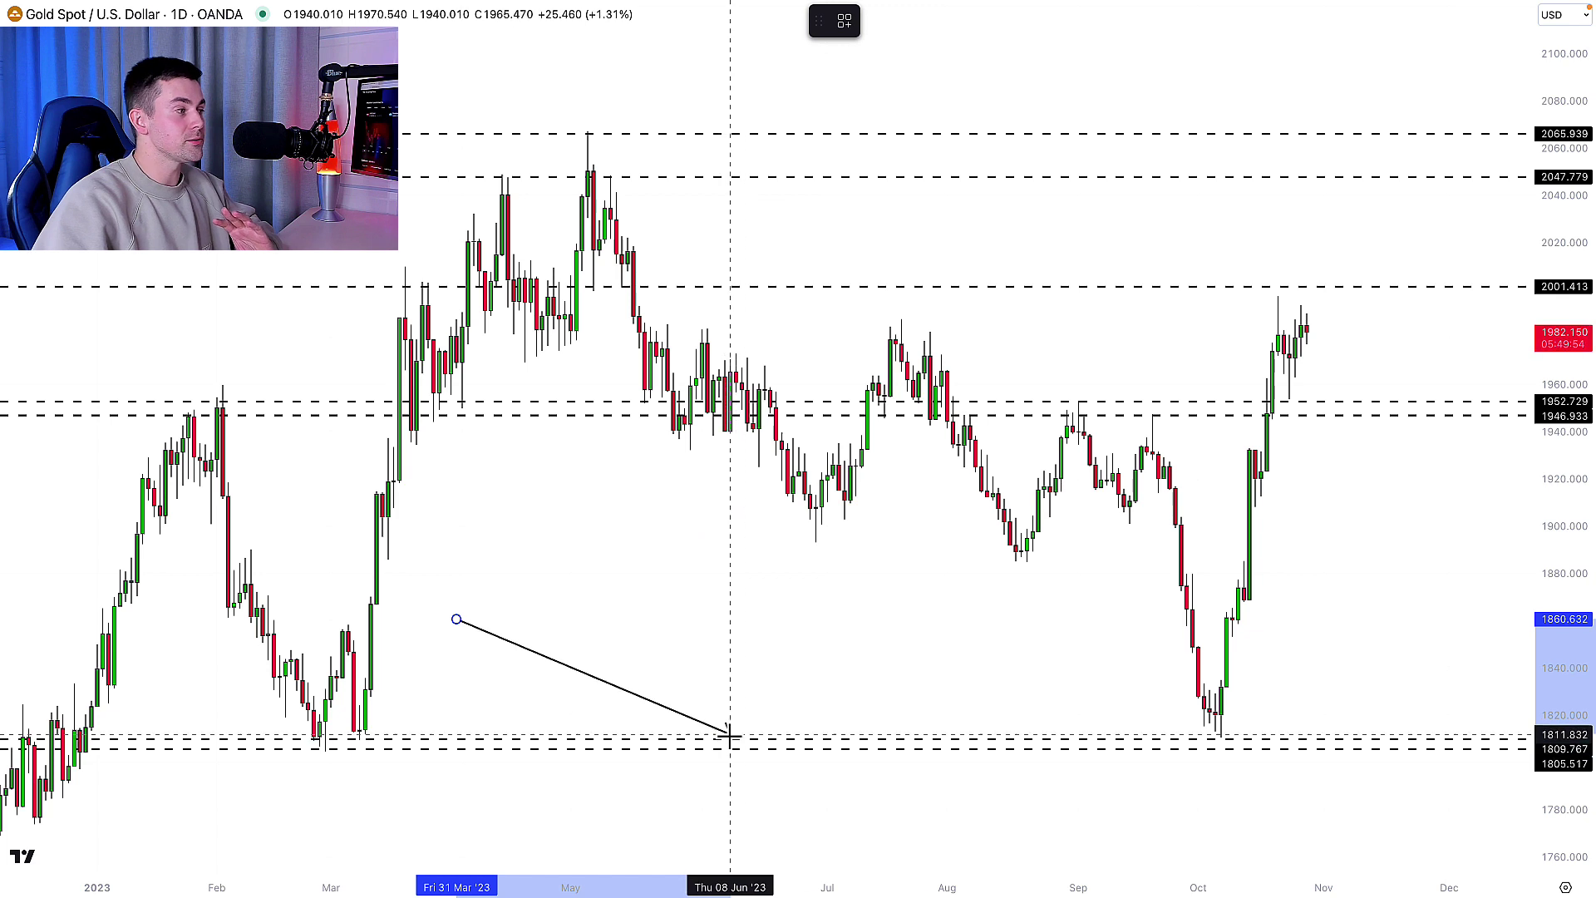
pyautogui.press('Escape')
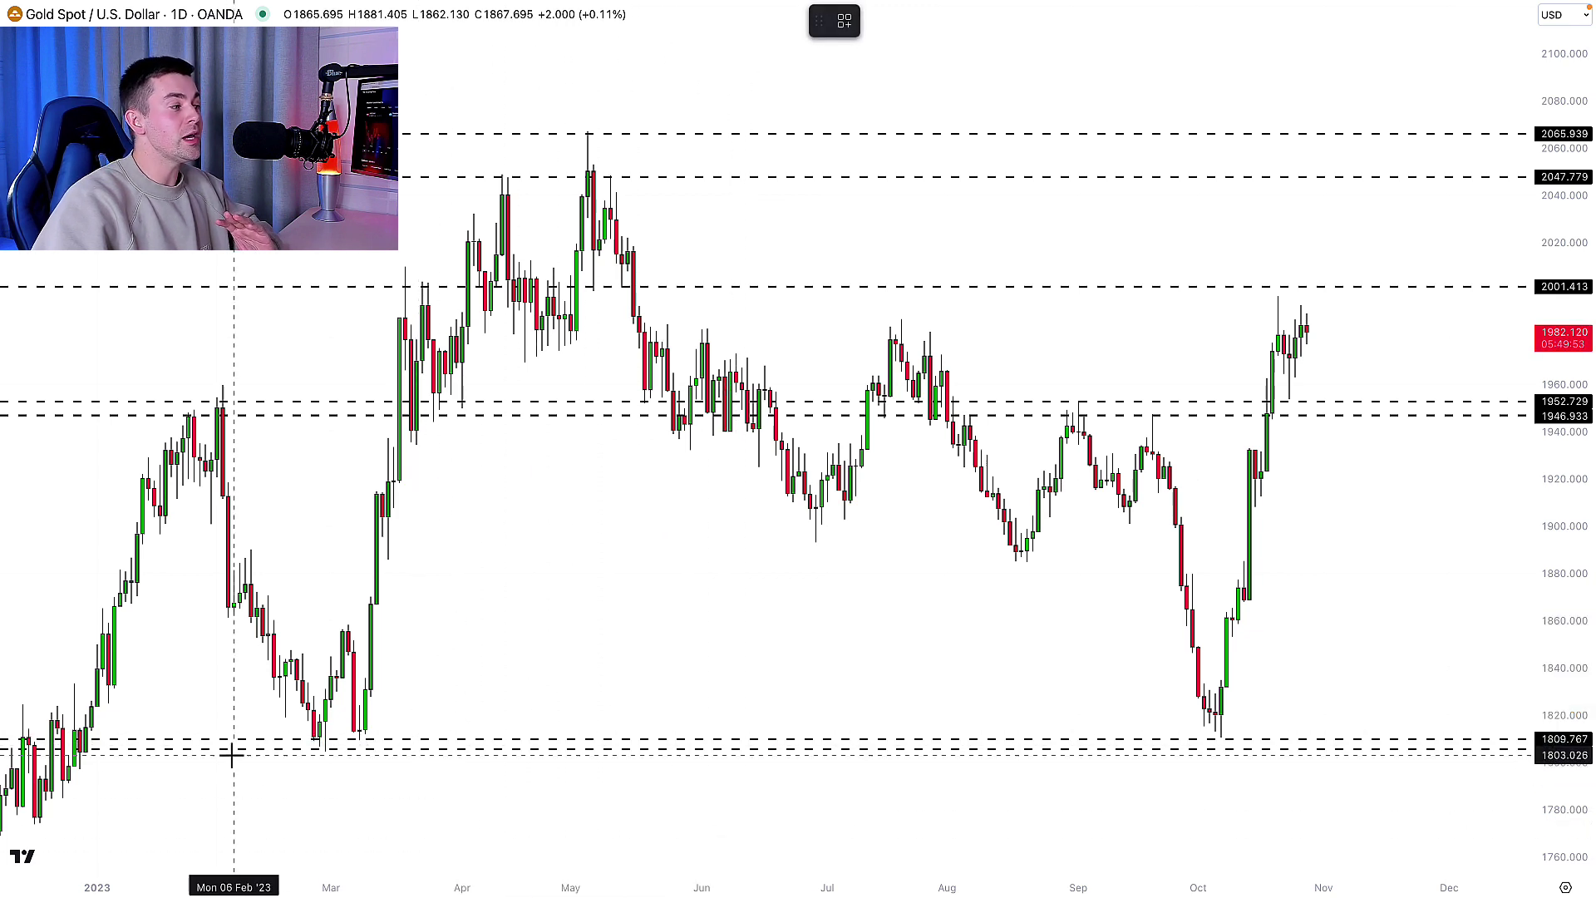
pyautogui.click(217, 739)
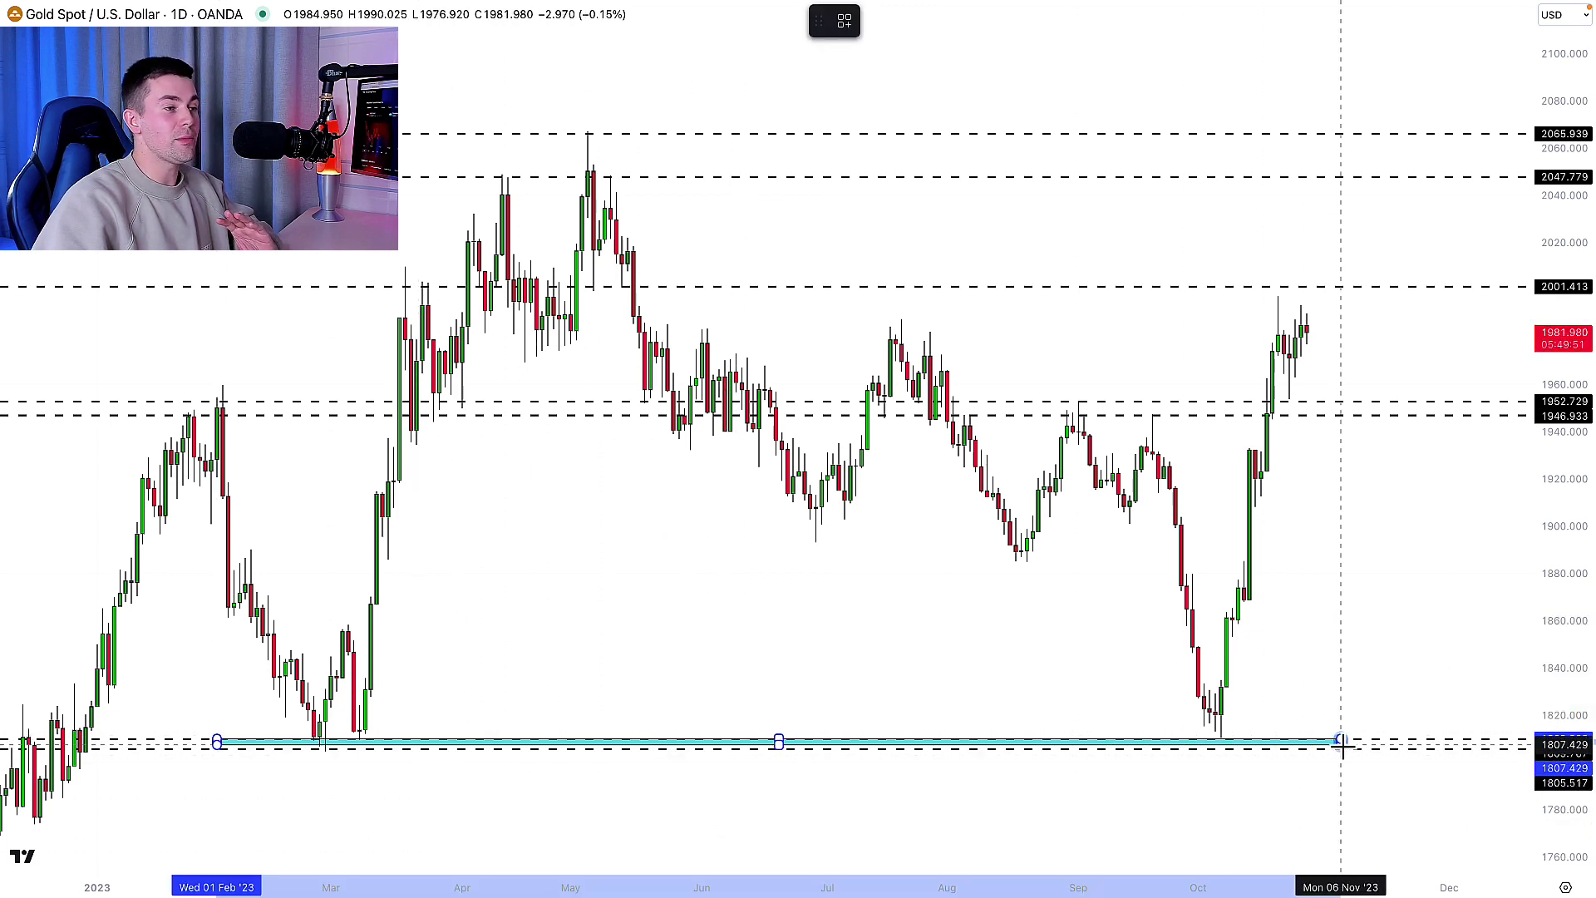
pyautogui.click(1477, 746)
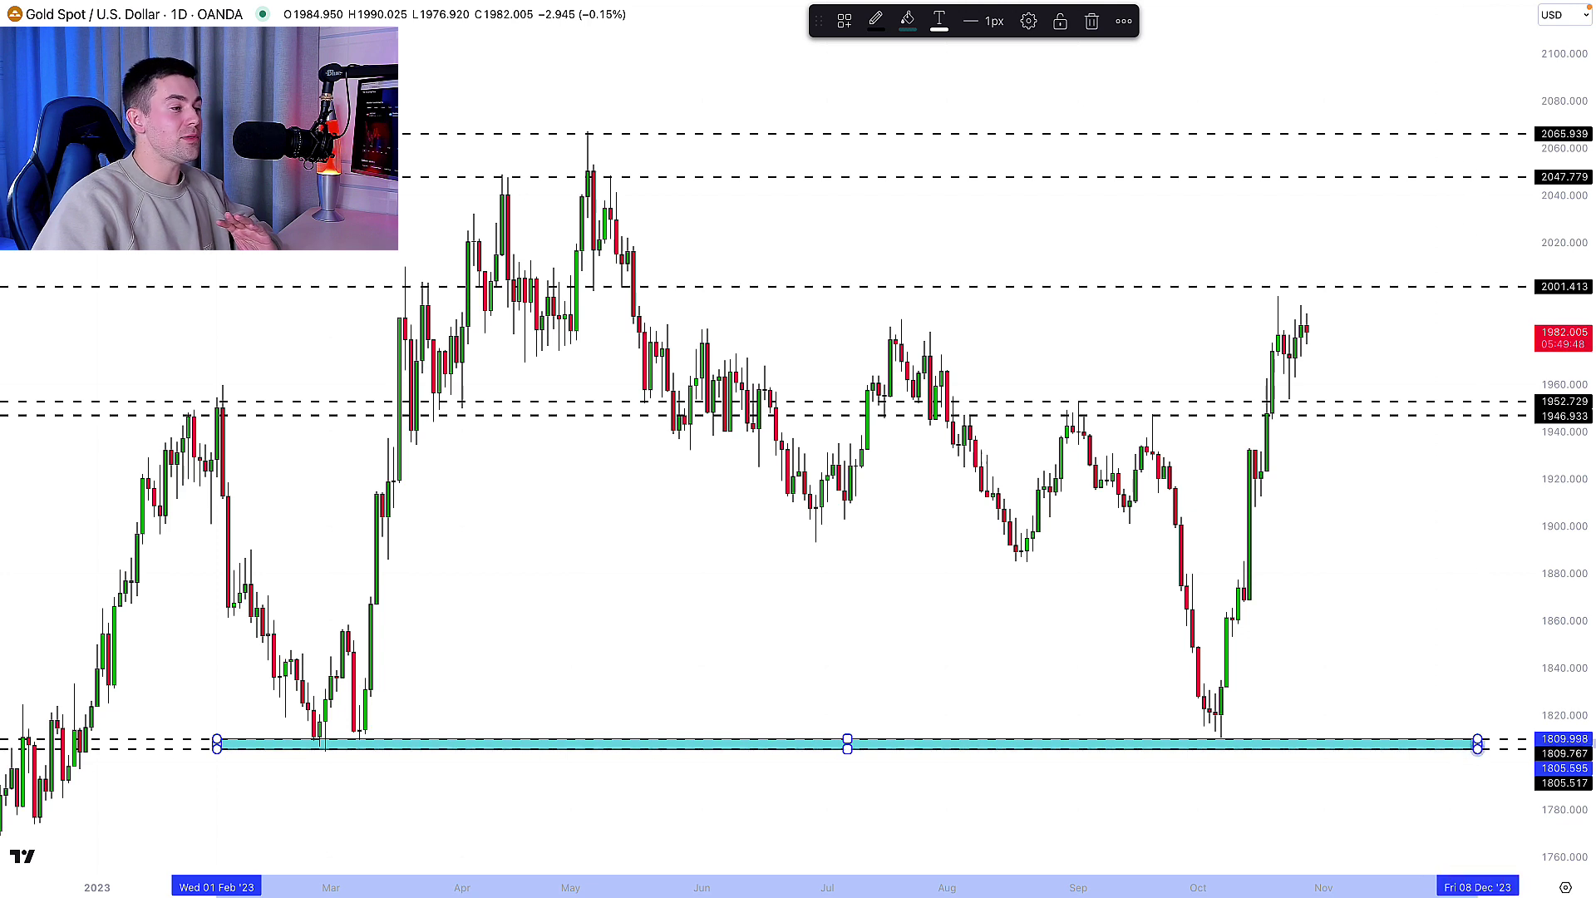
# Draw a rectangle over the 1952.729 and 1946.933 lines, about 1953.1 to 1946.5, spanning from 7 Aug to 15 Dec 2023.
pyautogui.hotkey('alt', 't')
pyautogui.click(1096, 608)
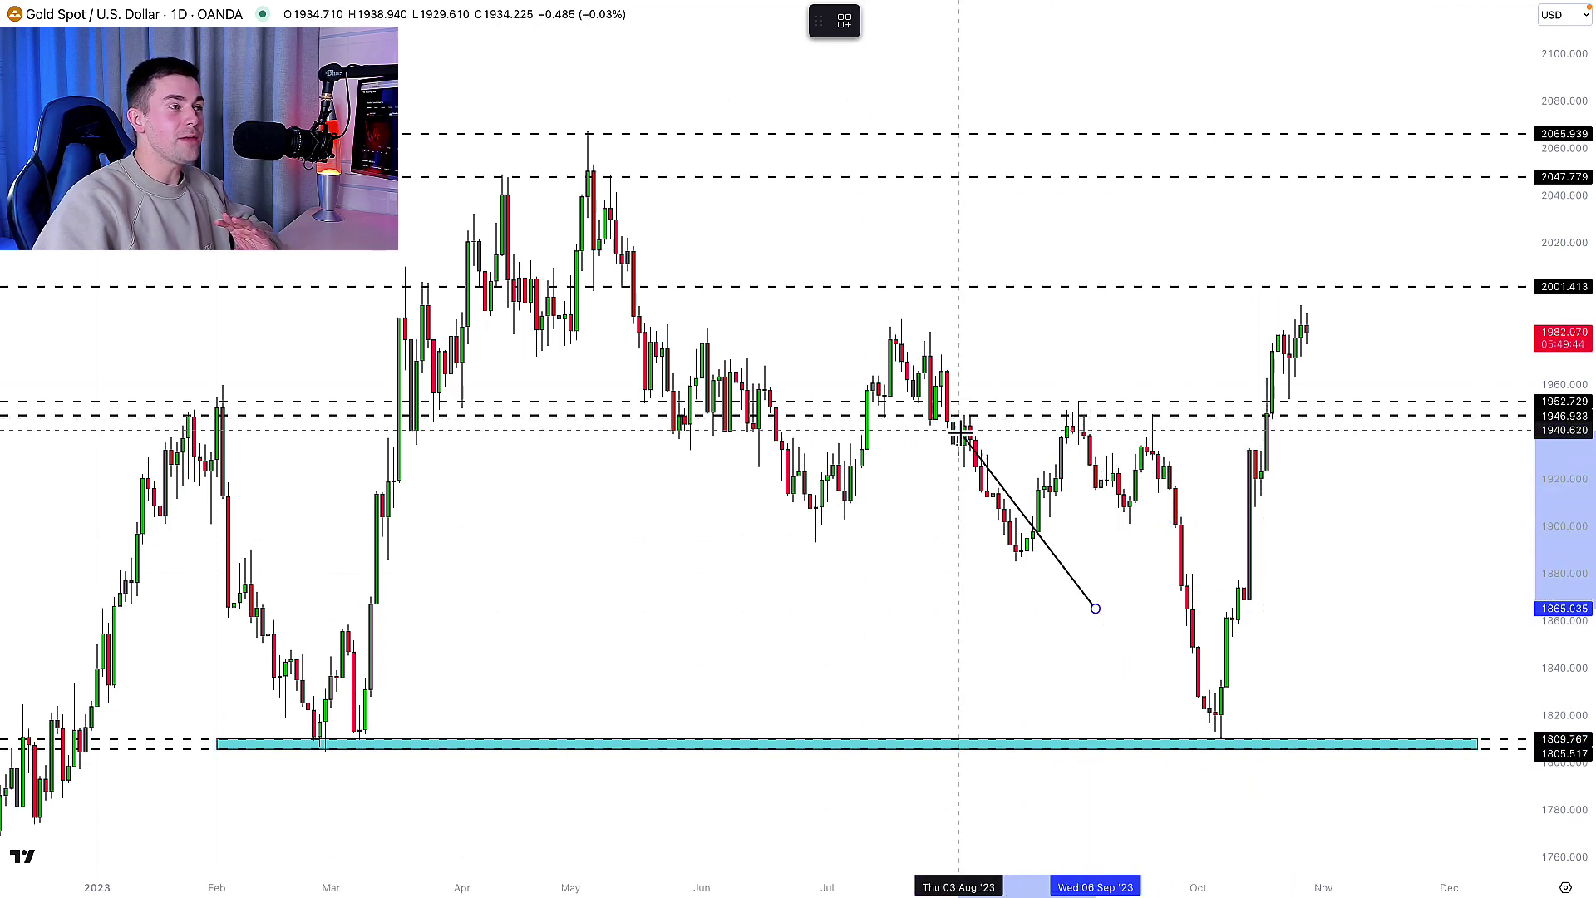
pyautogui.press('Escape')
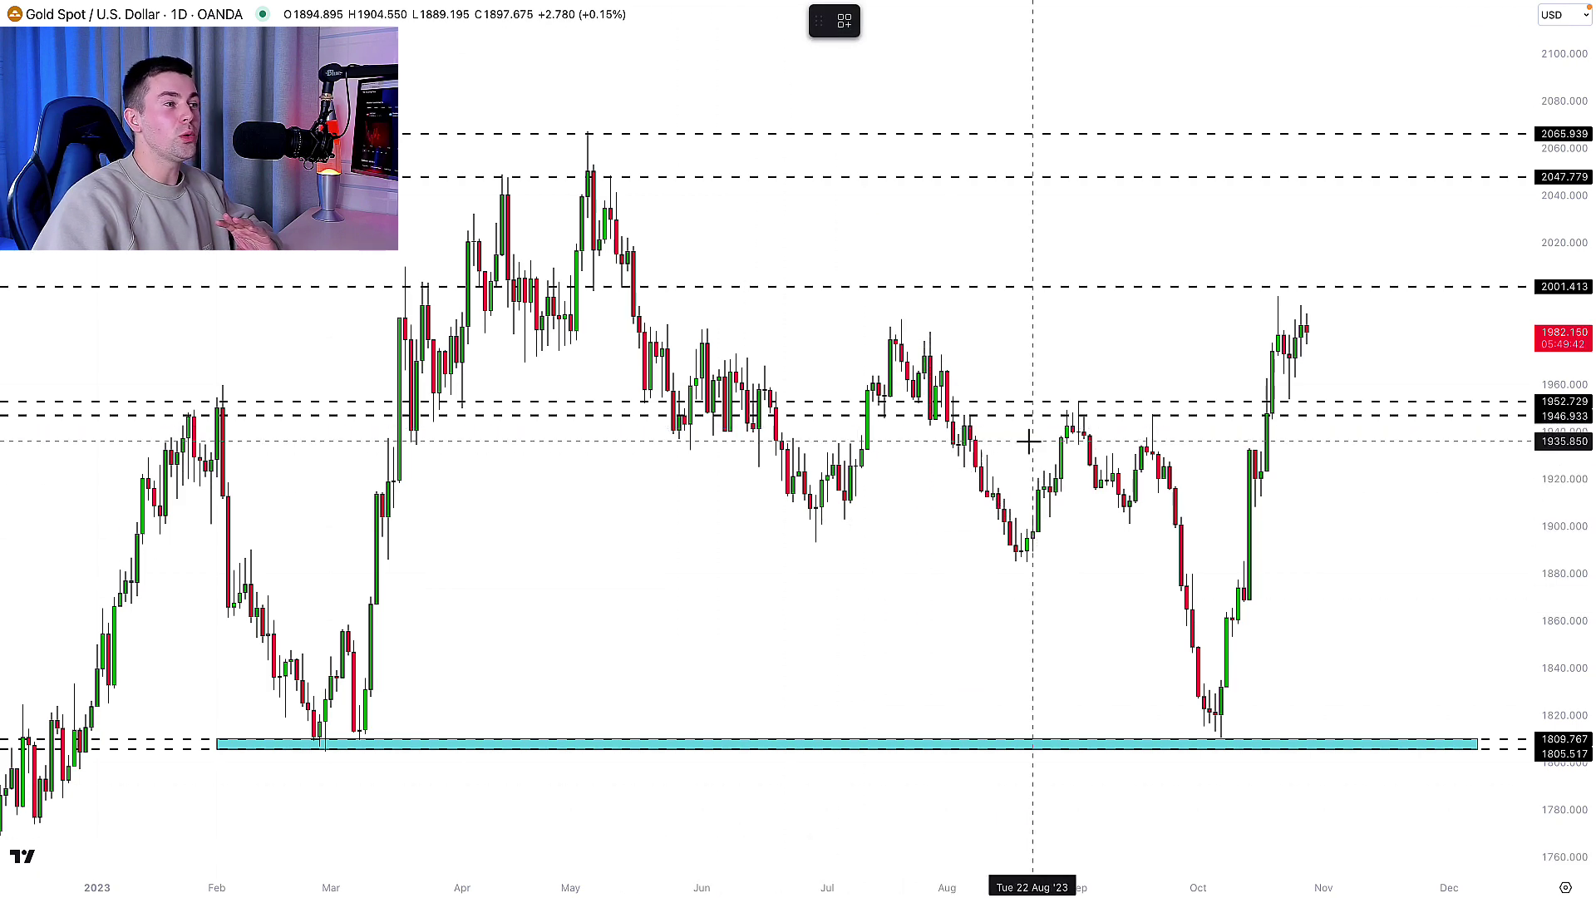
pyautogui.moveTo(975, 401); pyautogui.dragTo(1506, 416)
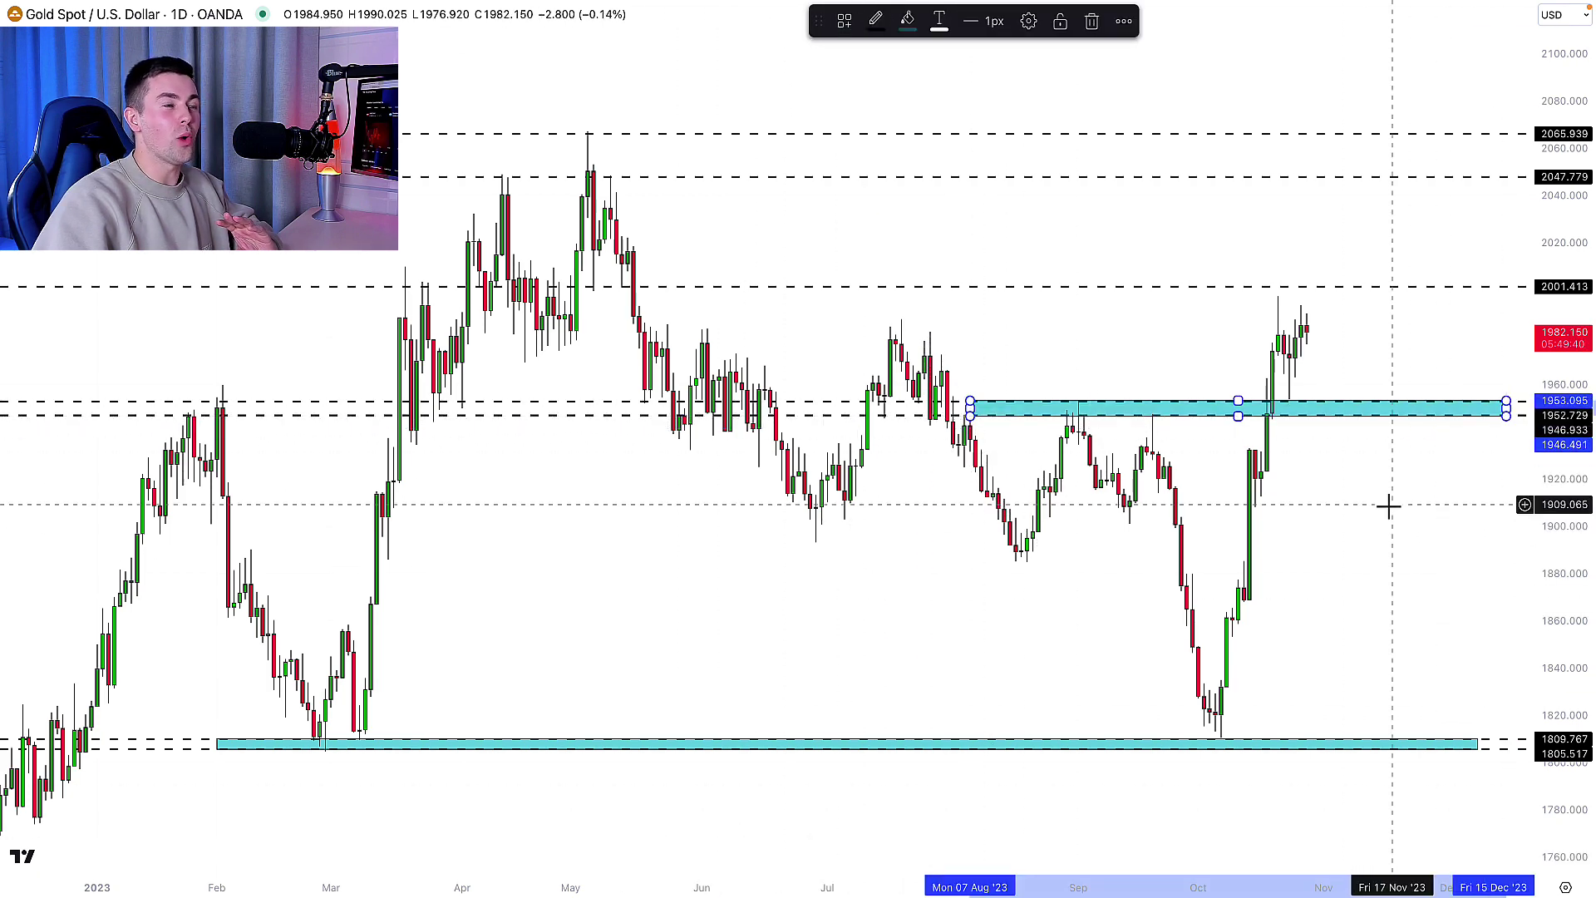
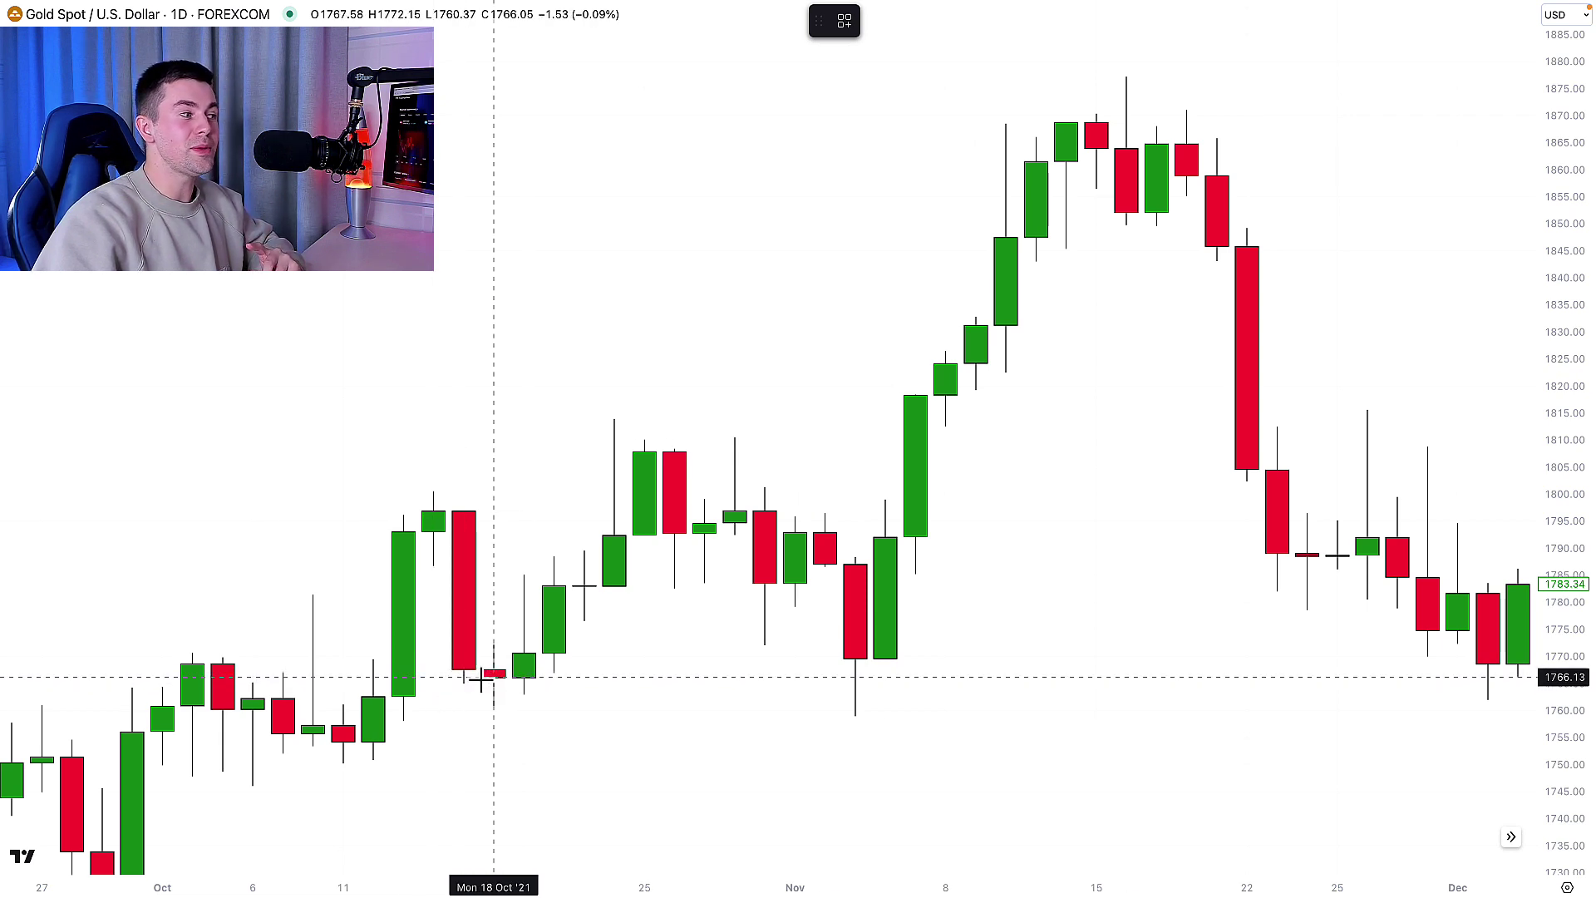
# Draw rectangles at the October–November 2021 lows, about 1766 to 1759, and at the March 2022 peak's wick, about 2070 to 2050.
pyautogui.moveTo(432, 678); pyautogui.dragTo(1035, 716)
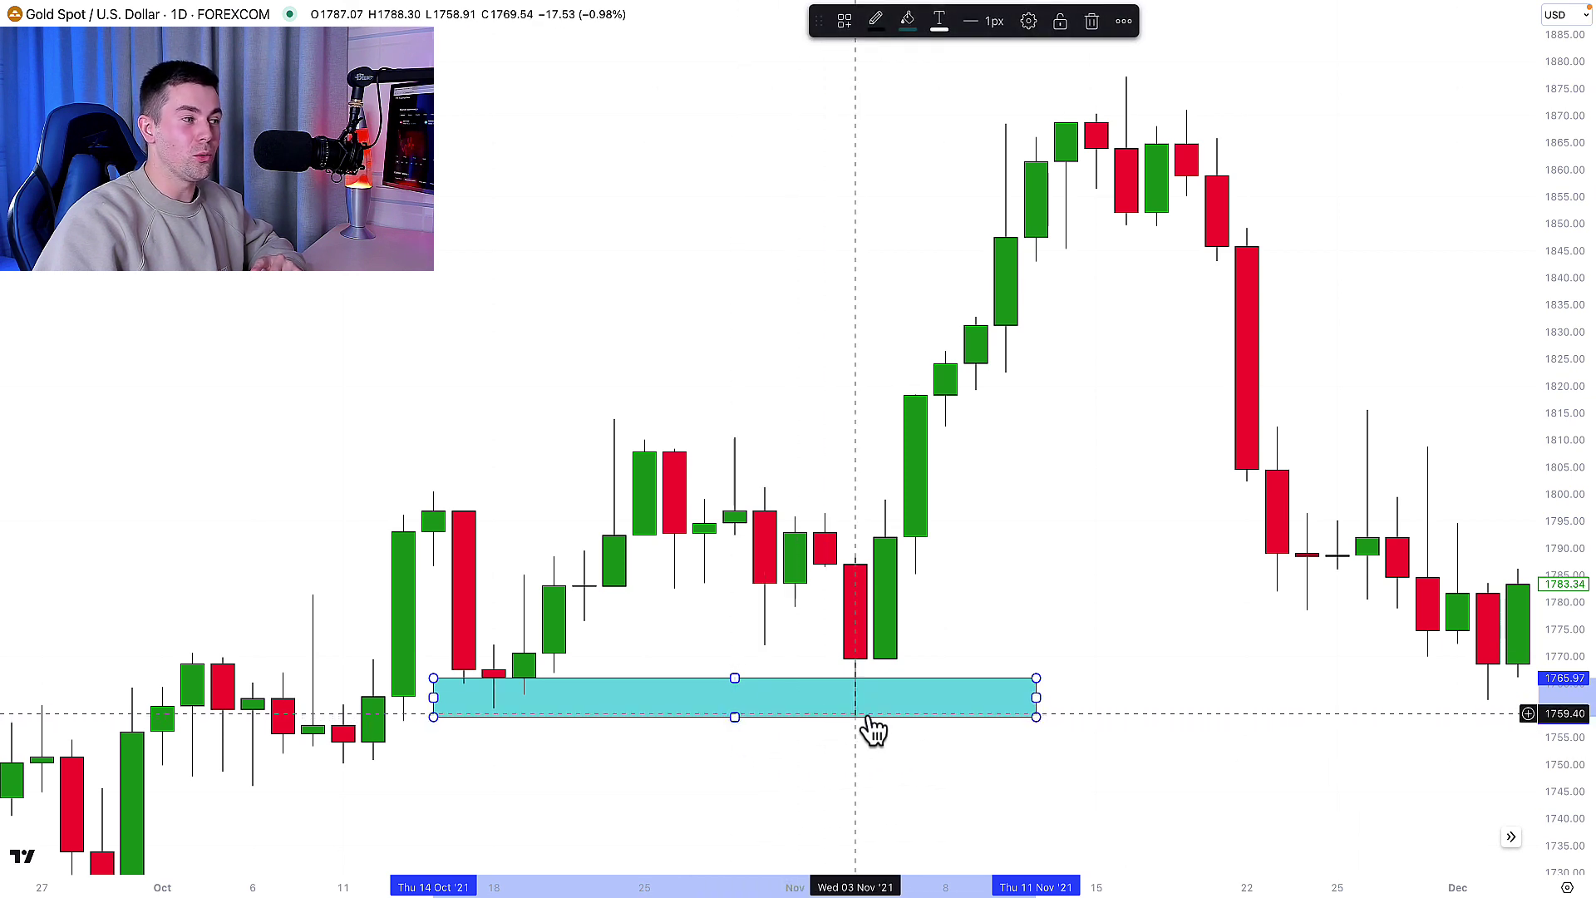
pyautogui.click(735, 716)
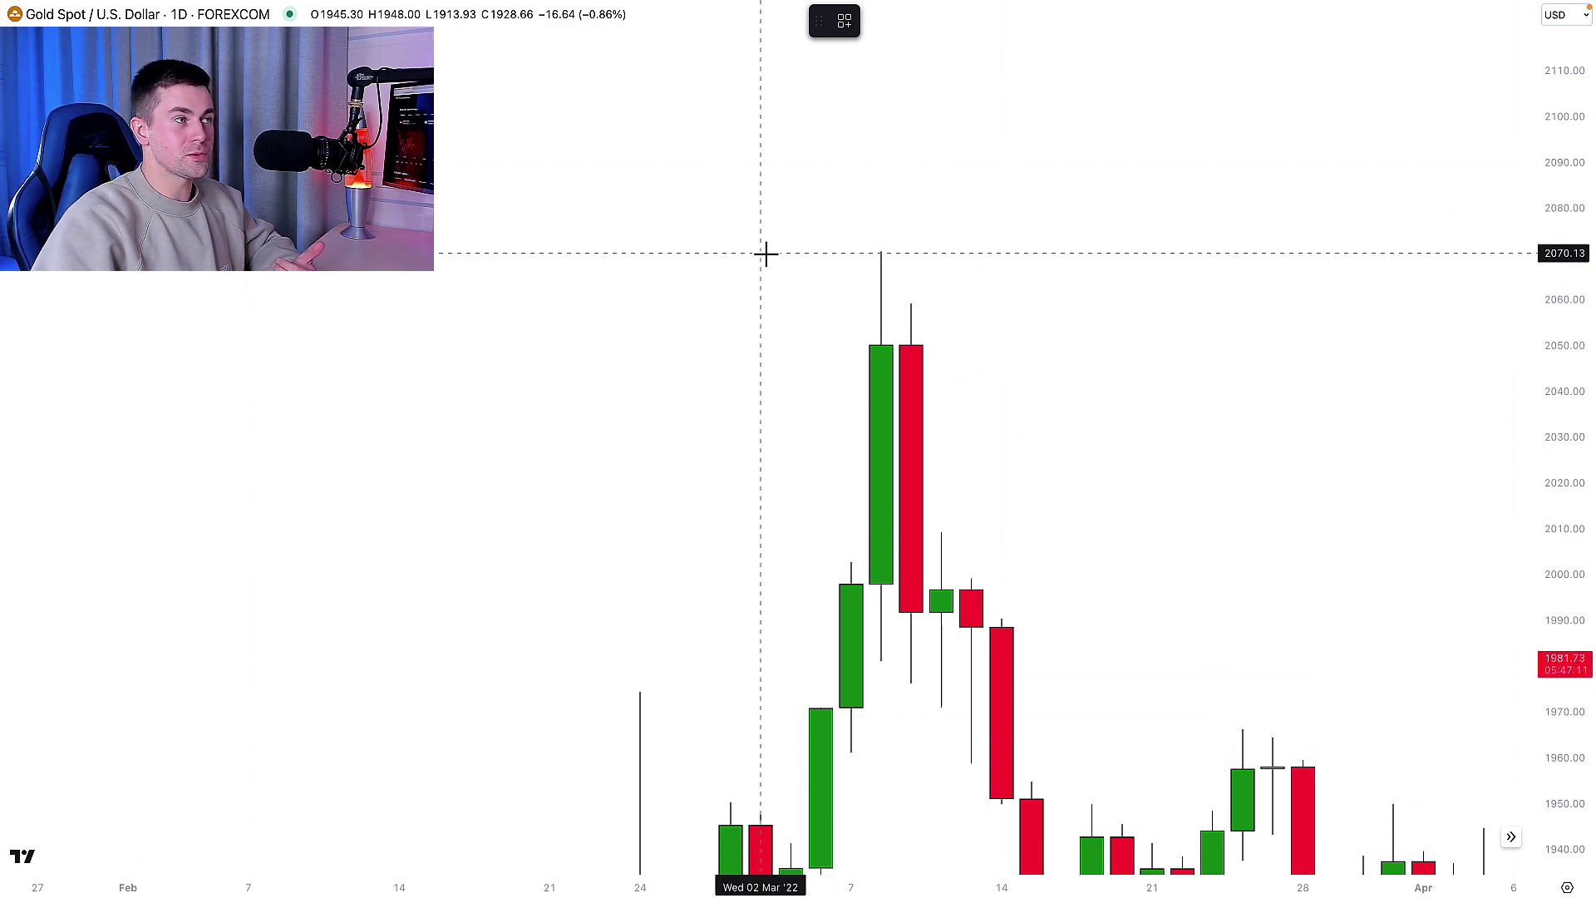
pyautogui.moveTo(670, 251)
pyautogui.mouseDown()
pyautogui.moveTo(826, 275)
pyautogui.moveTo(884, 264)
pyautogui.moveTo(883, 341)
pyautogui.moveTo(905, 347)
pyautogui.moveTo(1242, 345)
pyautogui.mouseUp()
pyautogui.click(1163, 392)
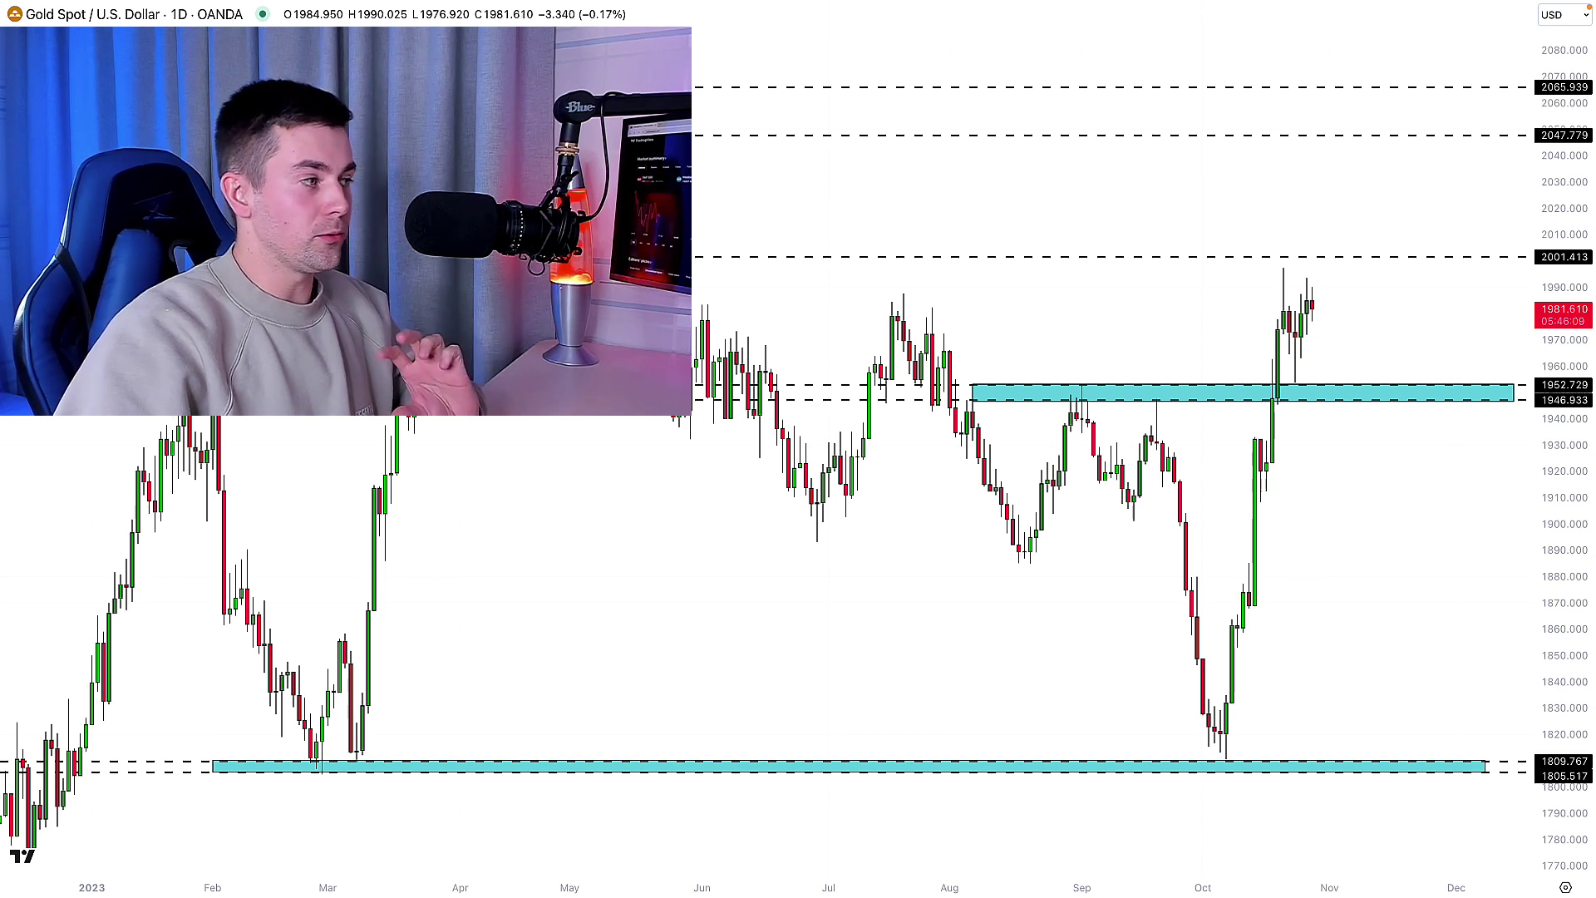
# Stretch the support rectangle at the February and October 2023 lows to span about 1804.8 to 1811.
pyautogui.click(316, 771)
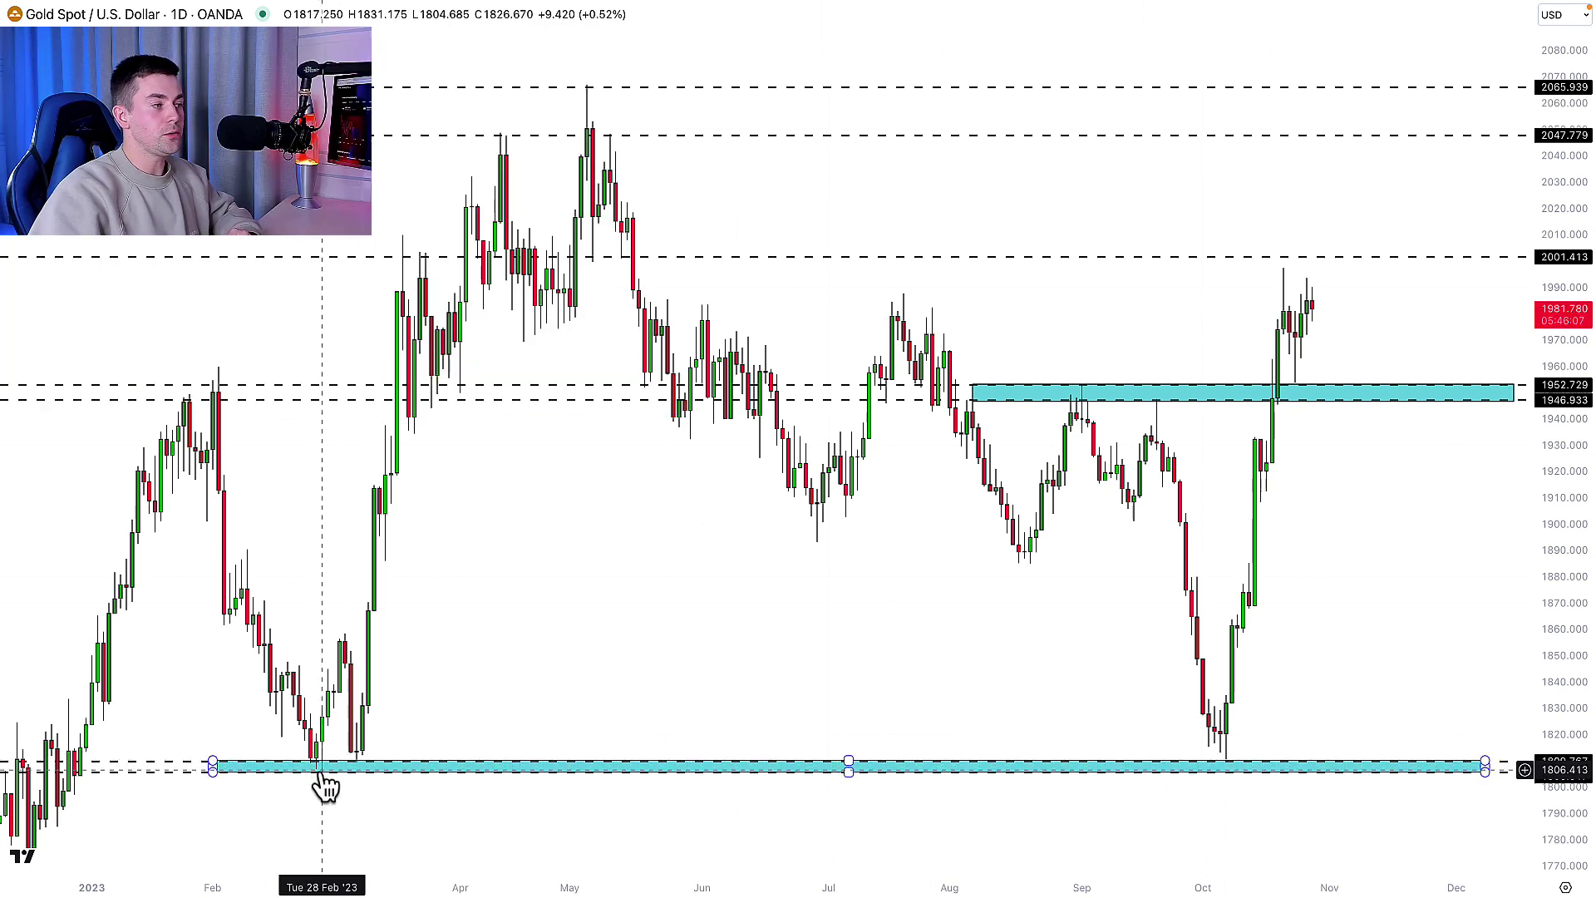
pyautogui.moveTo(850, 771); pyautogui.dragTo(850, 776)
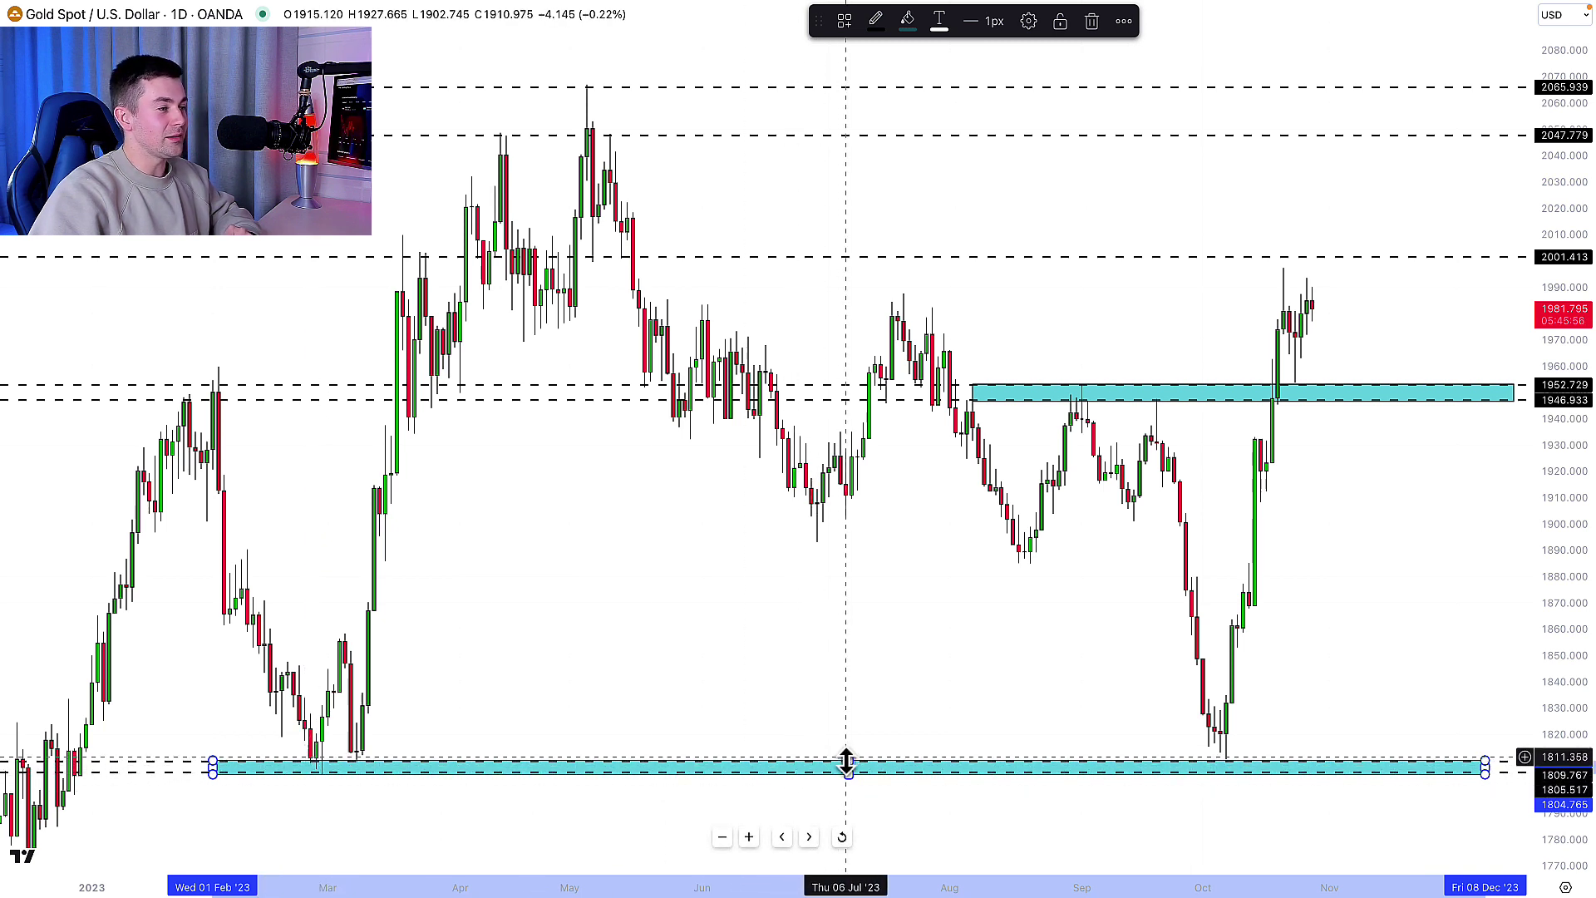
pyautogui.moveTo(848, 761); pyautogui.dragTo(951, 762)
pyautogui.click(541, 723)
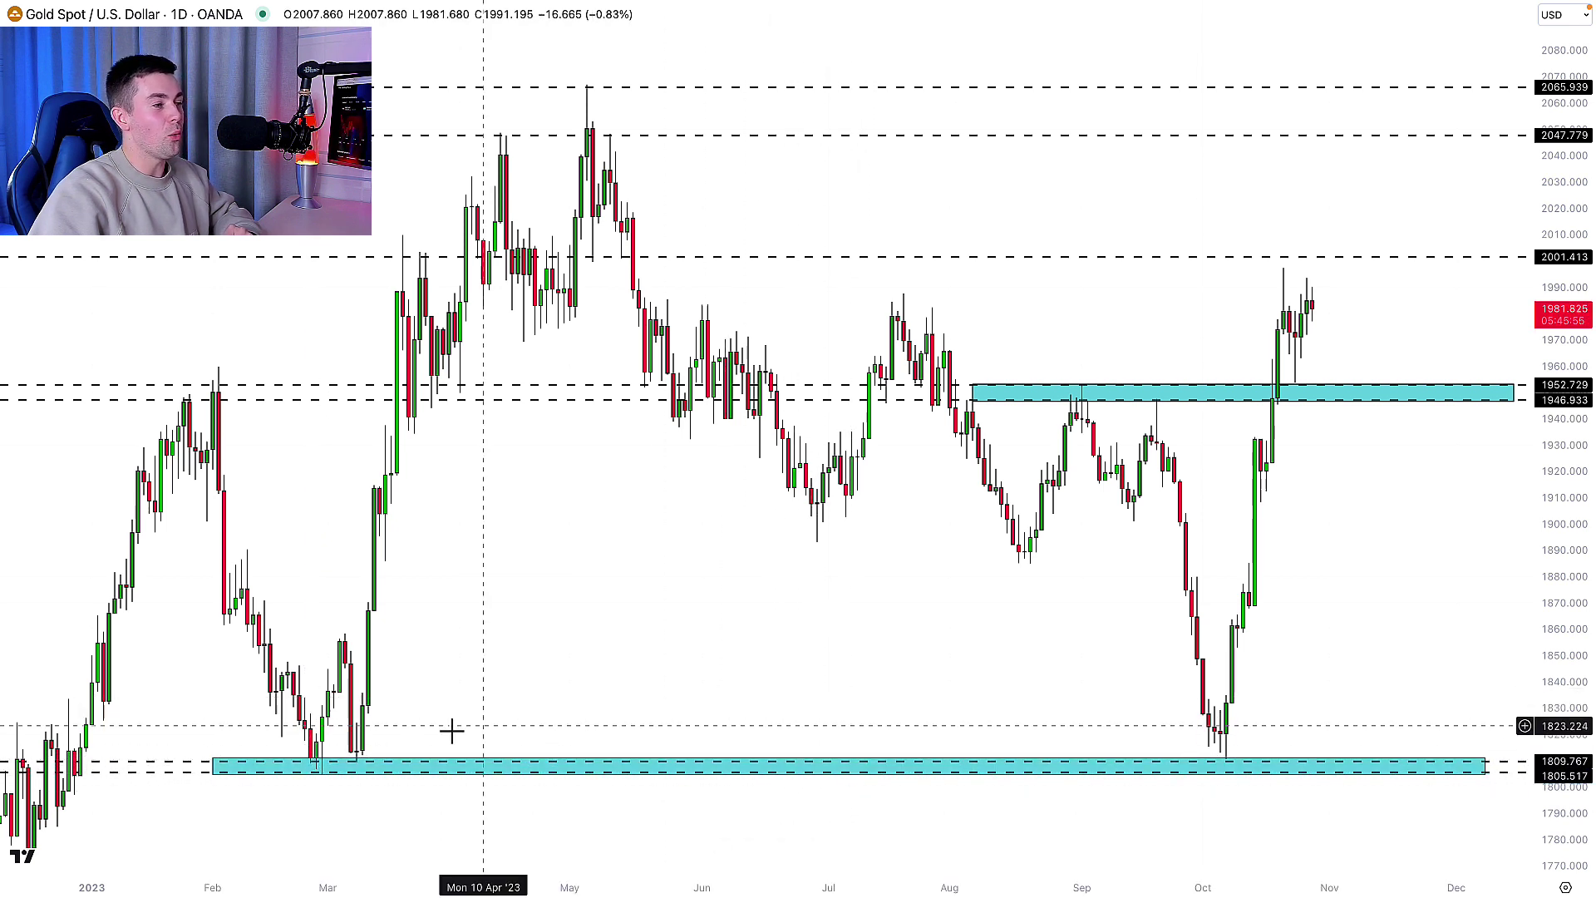
# Lower the bottom edge of the August–December 2023 rectangle and its lower horizontal line to about 1942.2.
pyautogui.moveTo(1297, 591); pyautogui.dragTo(1162, 608)
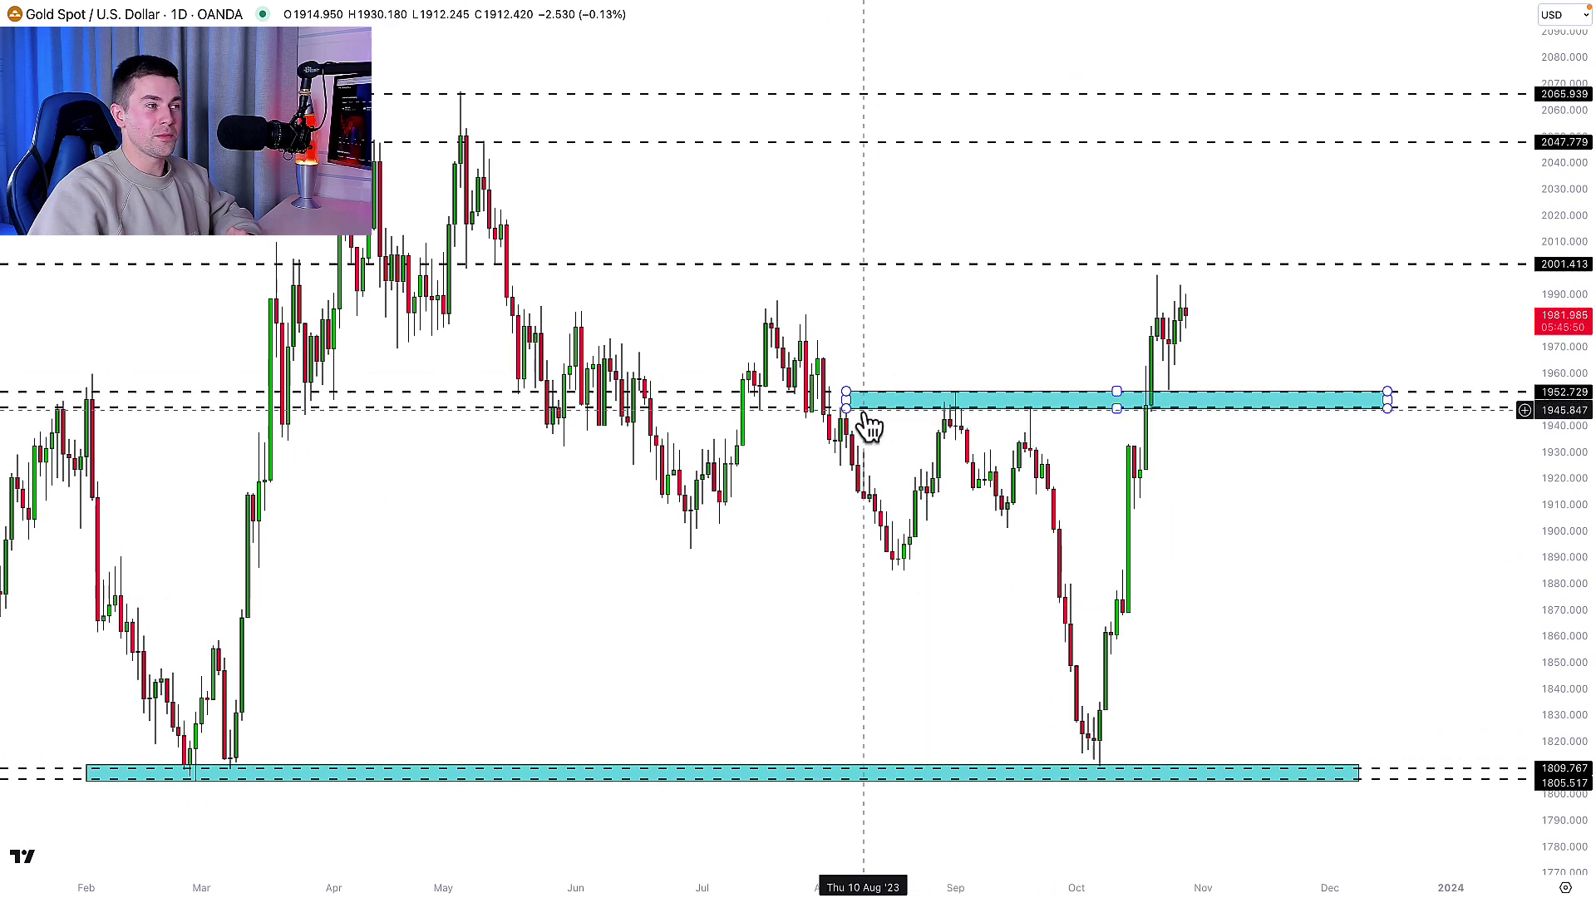
pyautogui.click(954, 407)
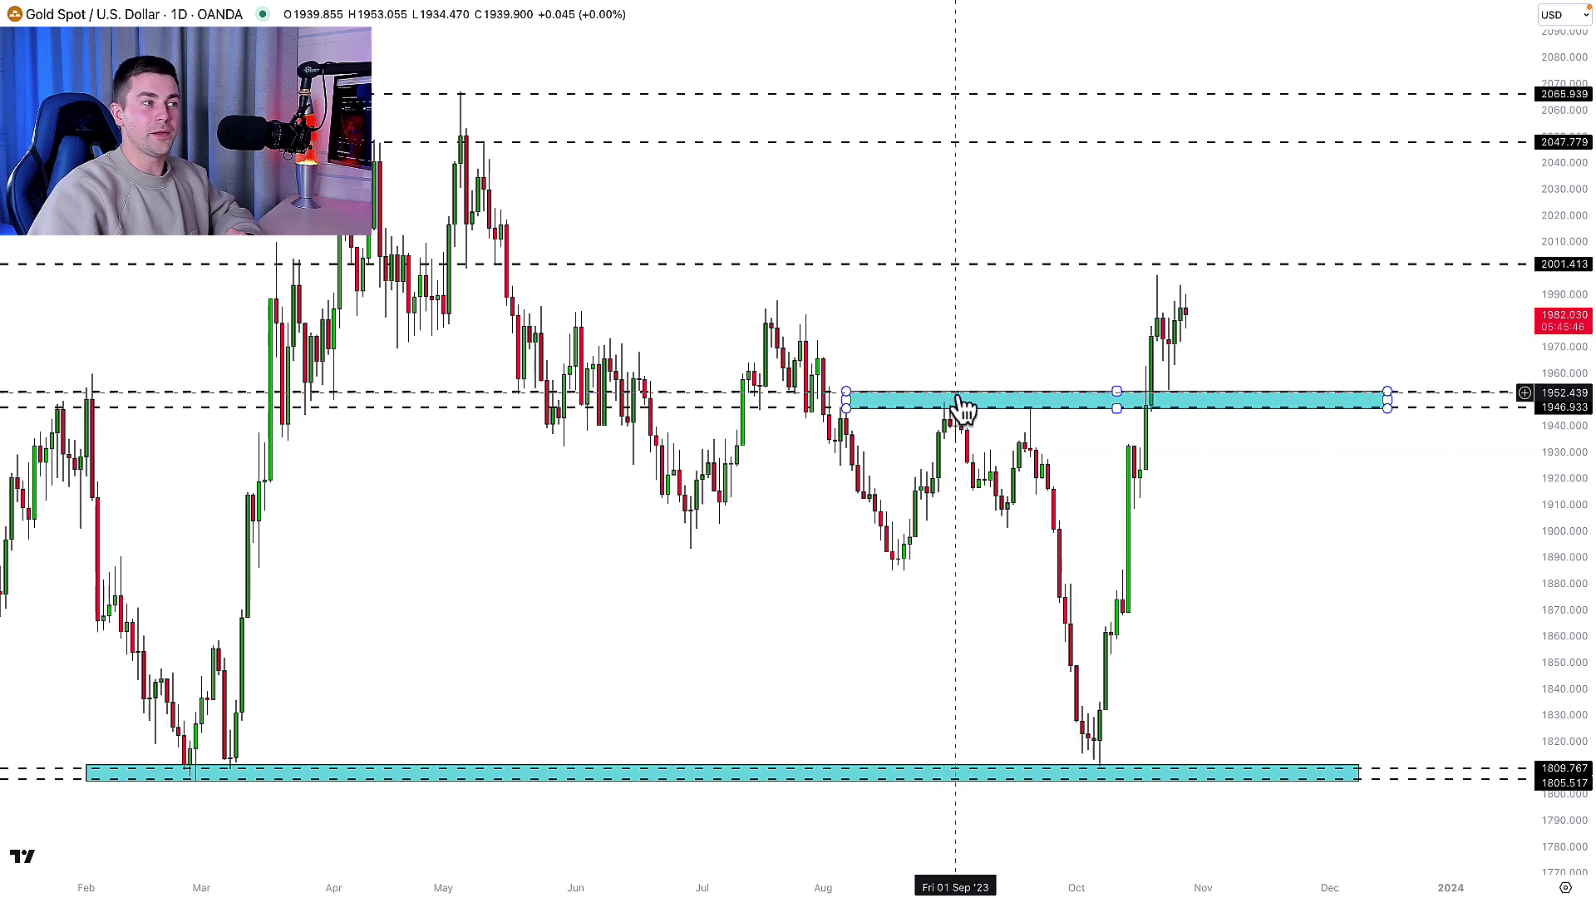
pyautogui.press('Escape')
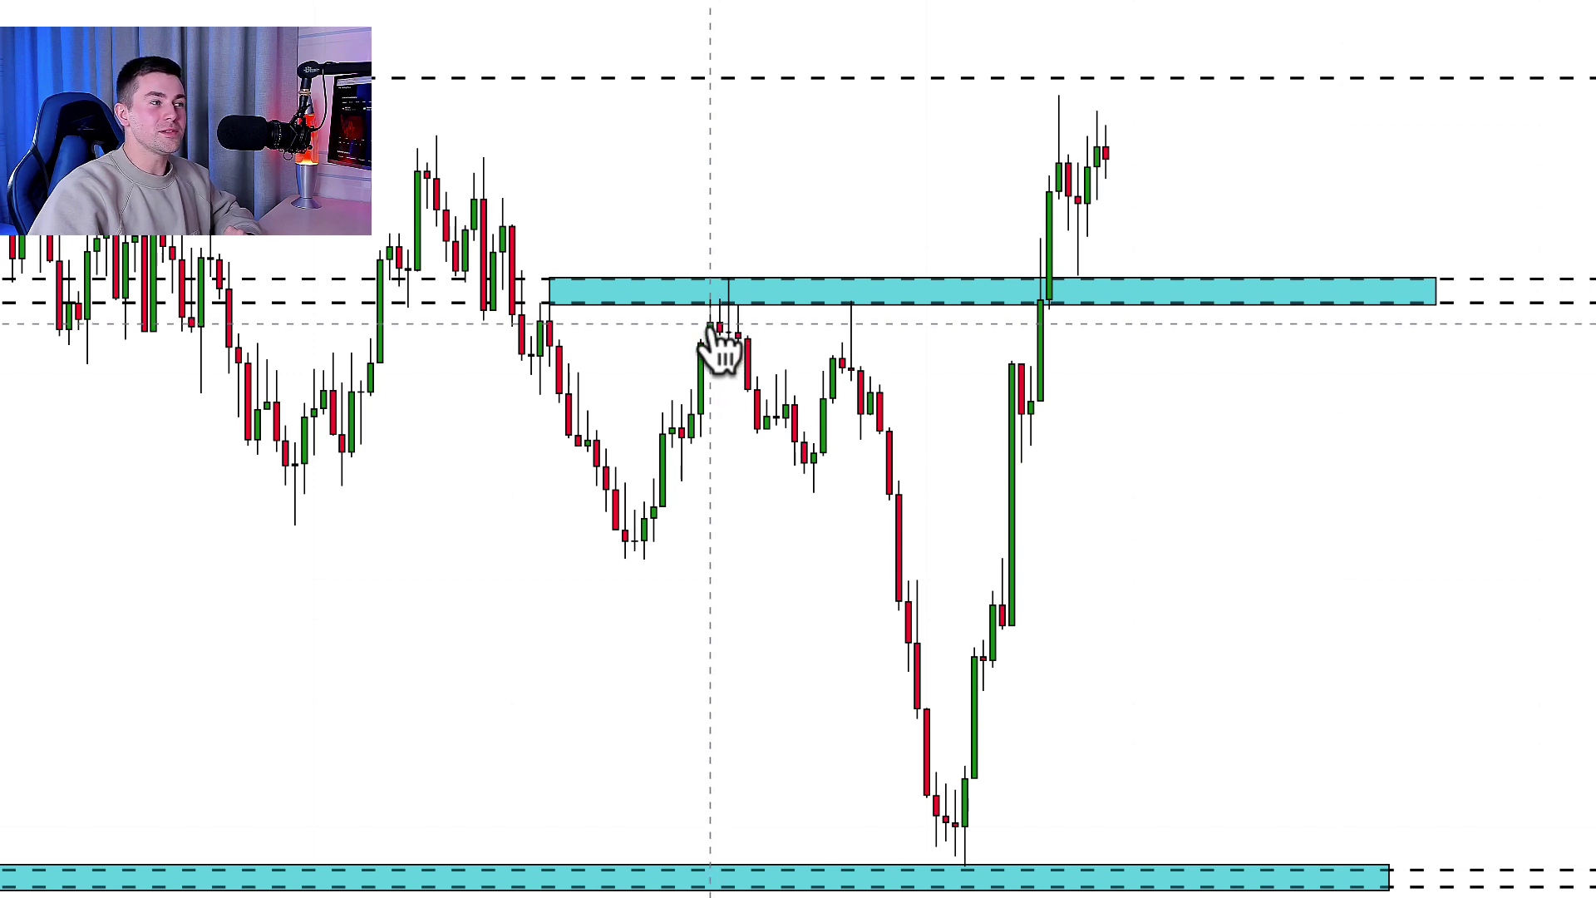
pyautogui.click(1002, 302)
pyautogui.moveTo(995, 311); pyautogui.dragTo(989, 329)
pyautogui.click(1469, 314)
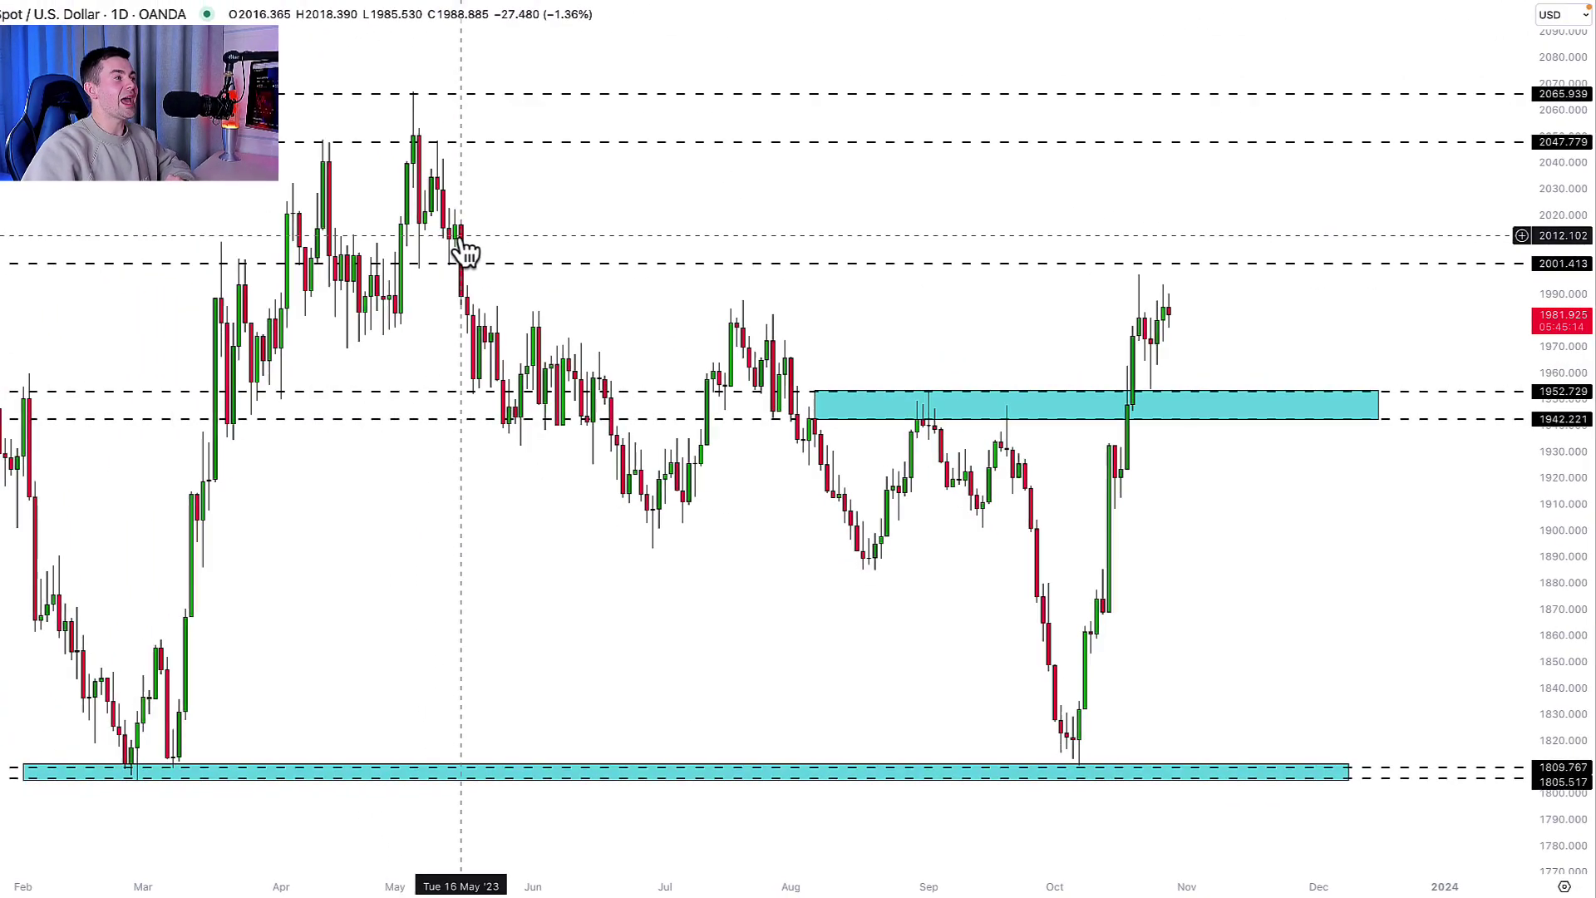
# Lower the 2001.413 line to 2000.236 and draw a rectangle above it up to about 2011.1, starting near the early May 2023 wick.
pyautogui.click(430, 264)
pyautogui.moveTo(423, 267); pyautogui.dragTo(420, 282)
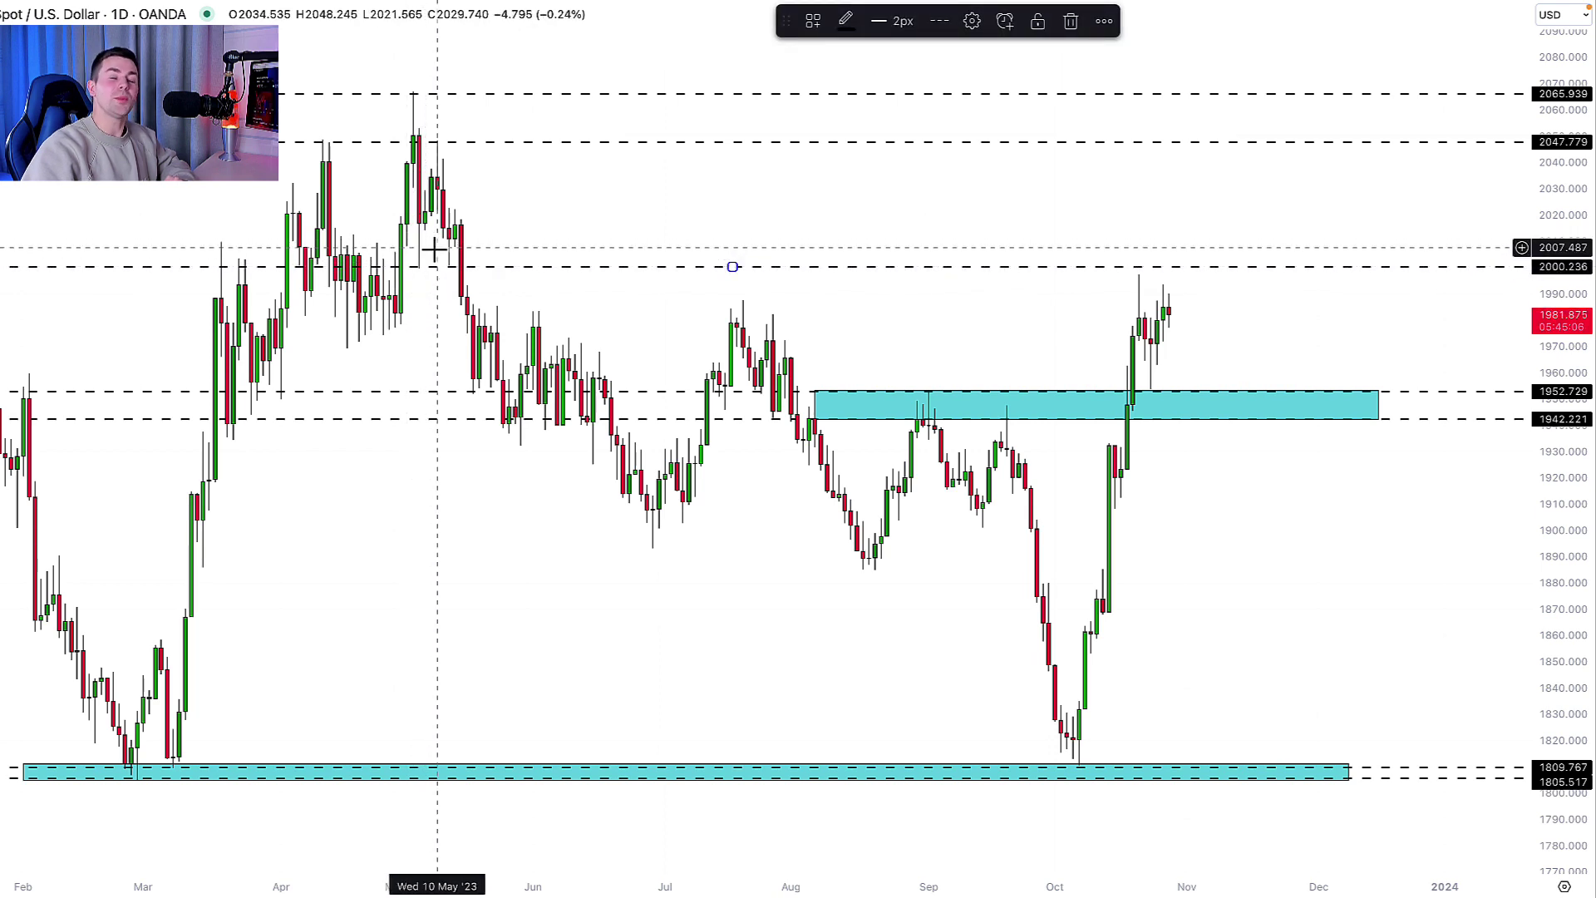
pyautogui.click(422, 831)
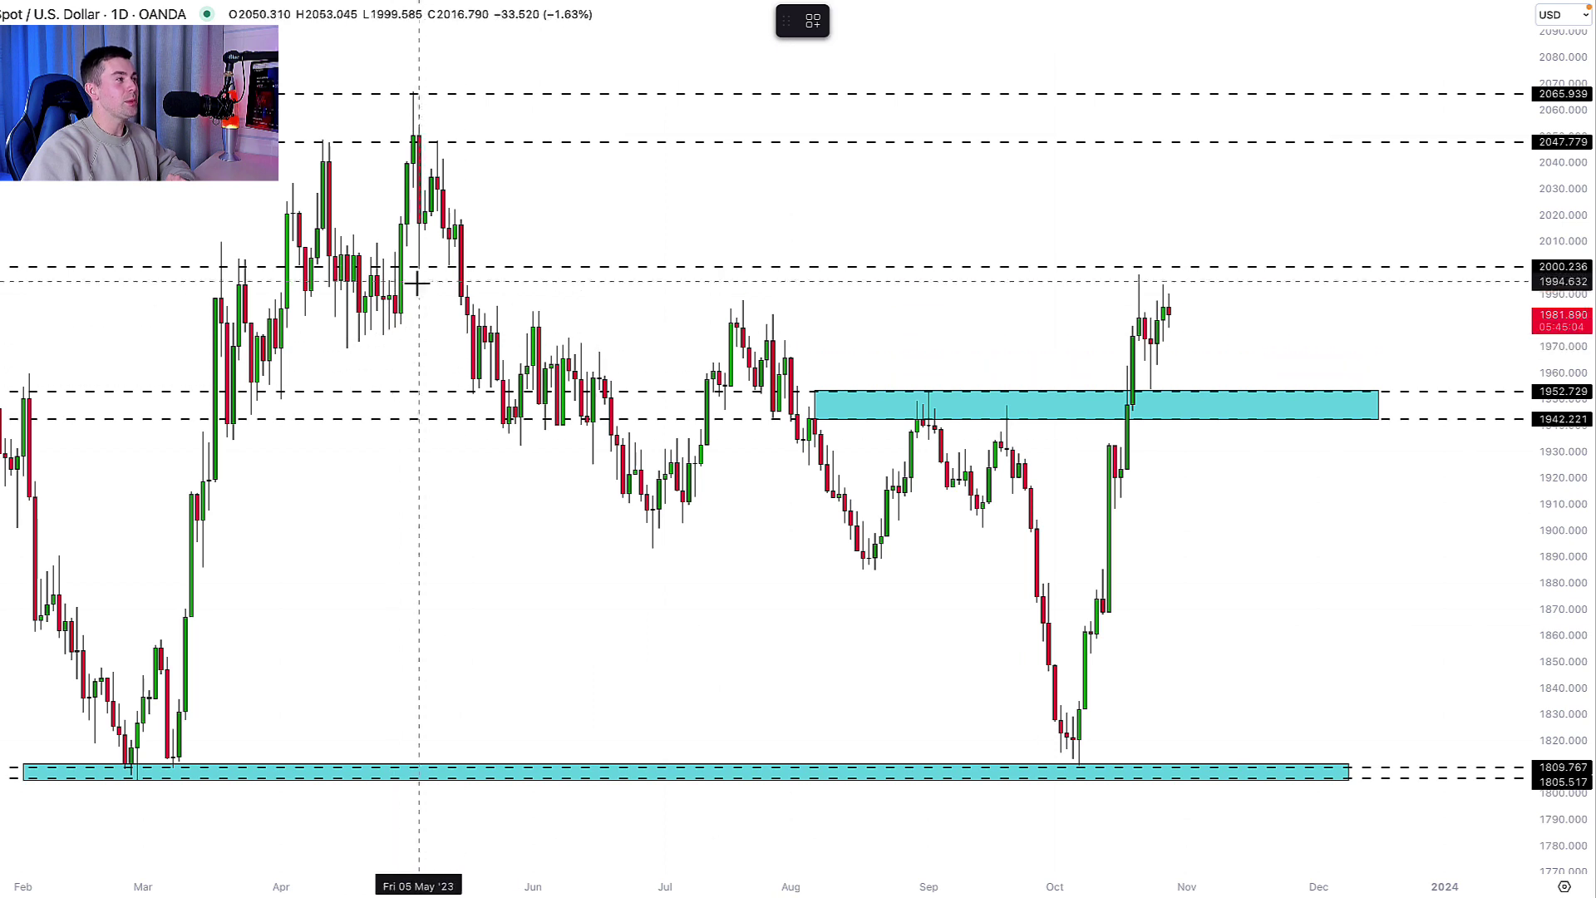
pyautogui.hotkey('alt', 'shift', 'r')
pyautogui.moveTo(389, 239); pyautogui.dragTo(1422, 266)
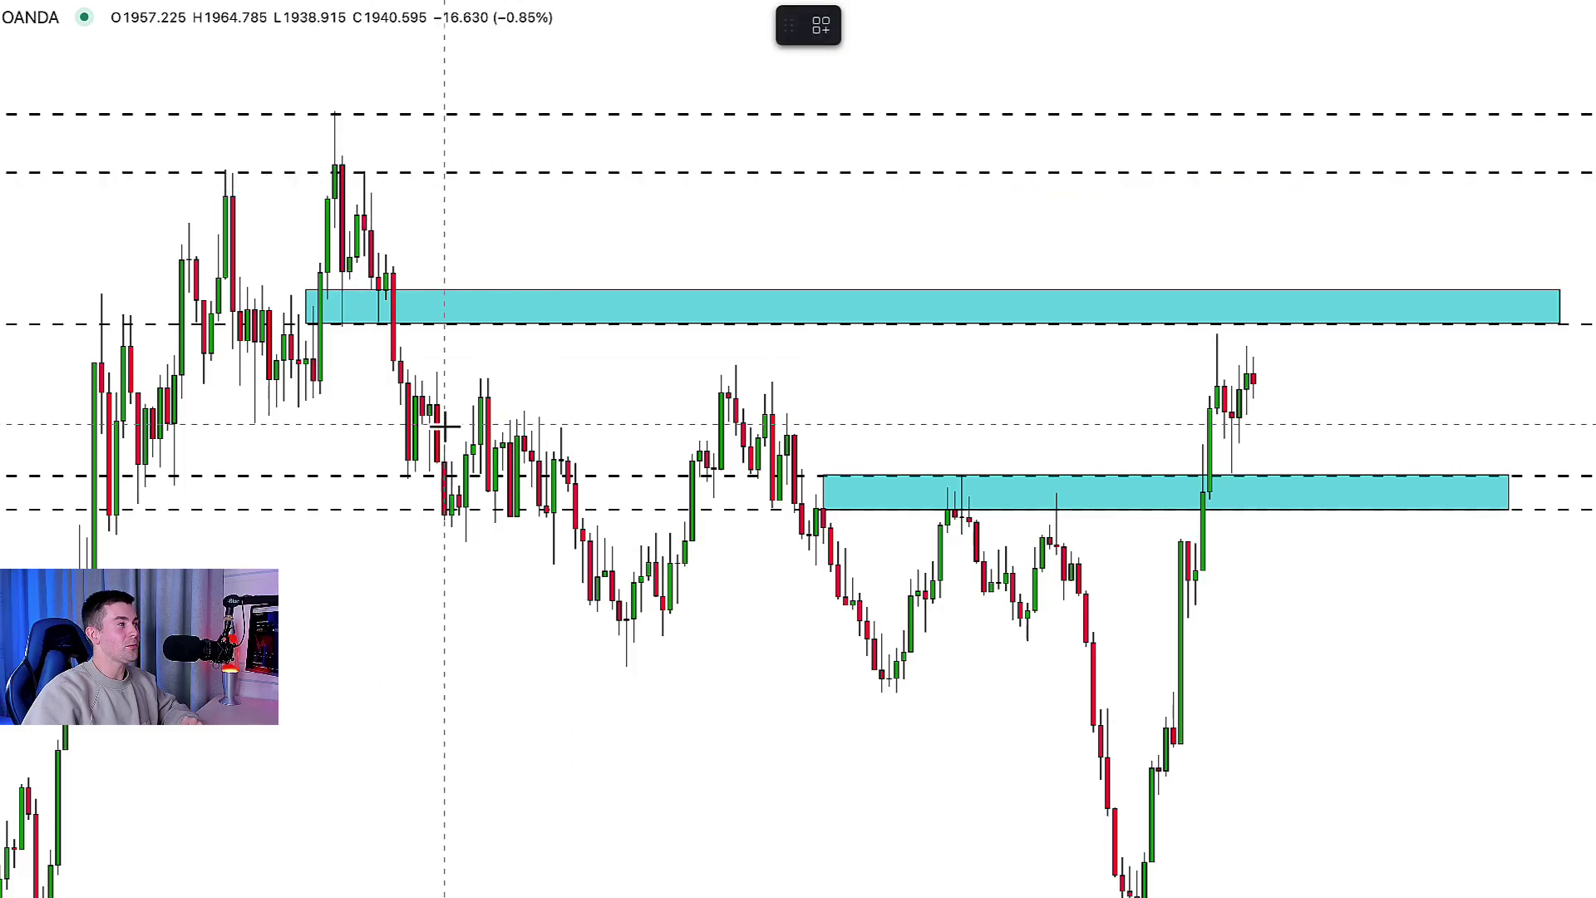
# Draw resistance rectangles from the May 2023 highs, one hanging below the 2047.779 line and one between the 2065.939 and 2047.779 lines.
pyautogui.moveTo(348, 170)
pyautogui.mouseDown()
pyautogui.moveTo(386, 213)
pyautogui.moveTo(1552, 213)
pyautogui.mouseUp()
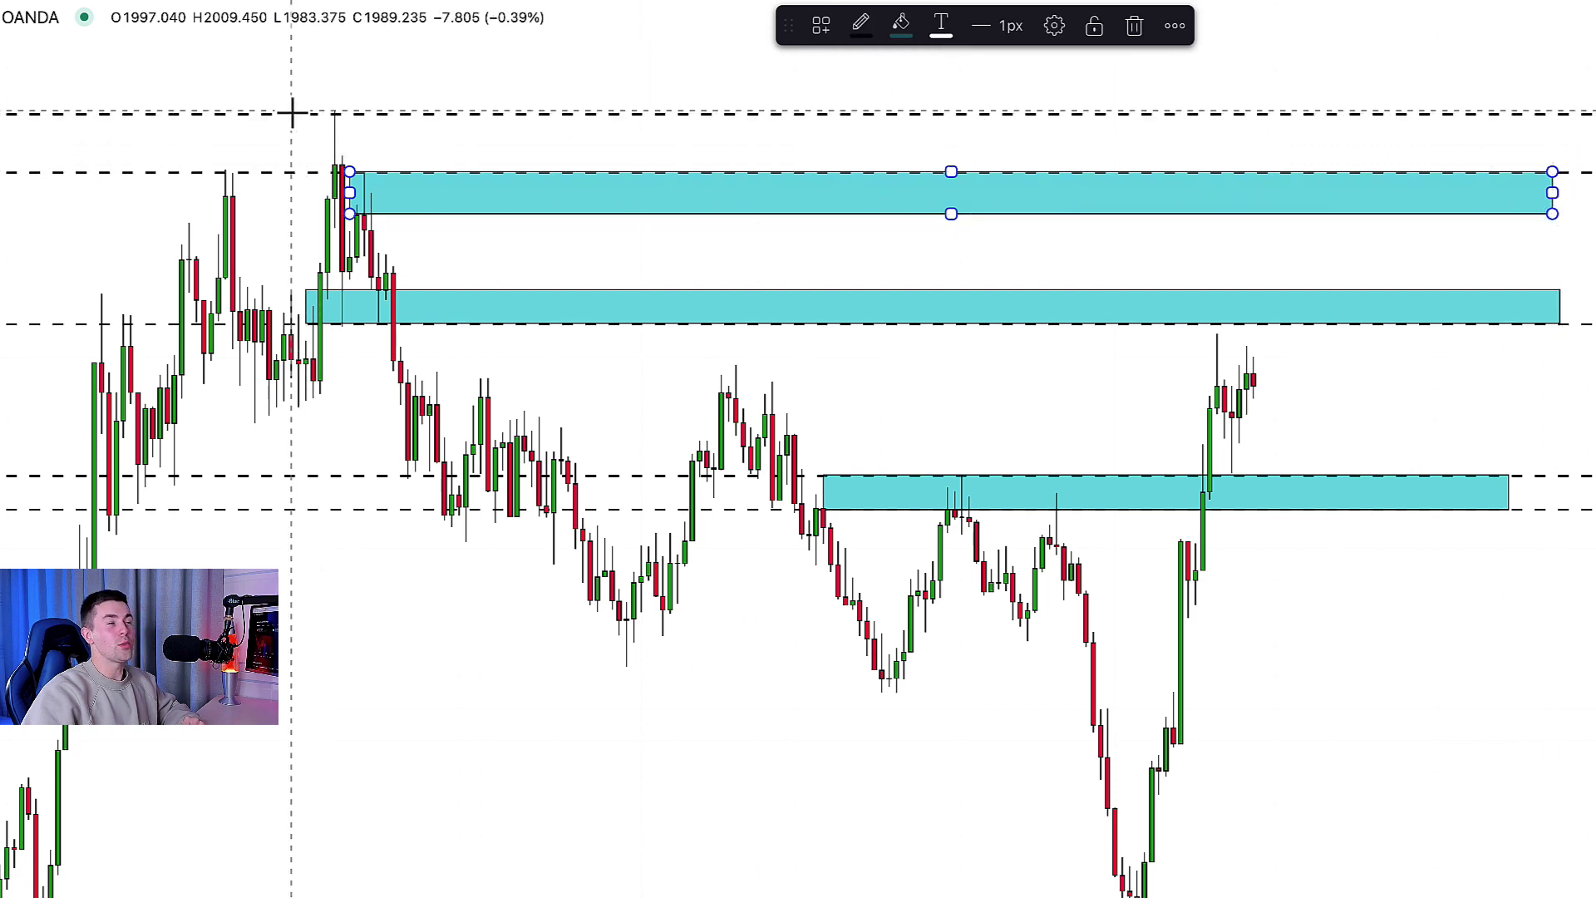
pyautogui.moveTo(291, 110)
pyautogui.mouseDown()
pyautogui.moveTo(399, 113)
pyautogui.moveTo(341, 111)
pyautogui.mouseUp()
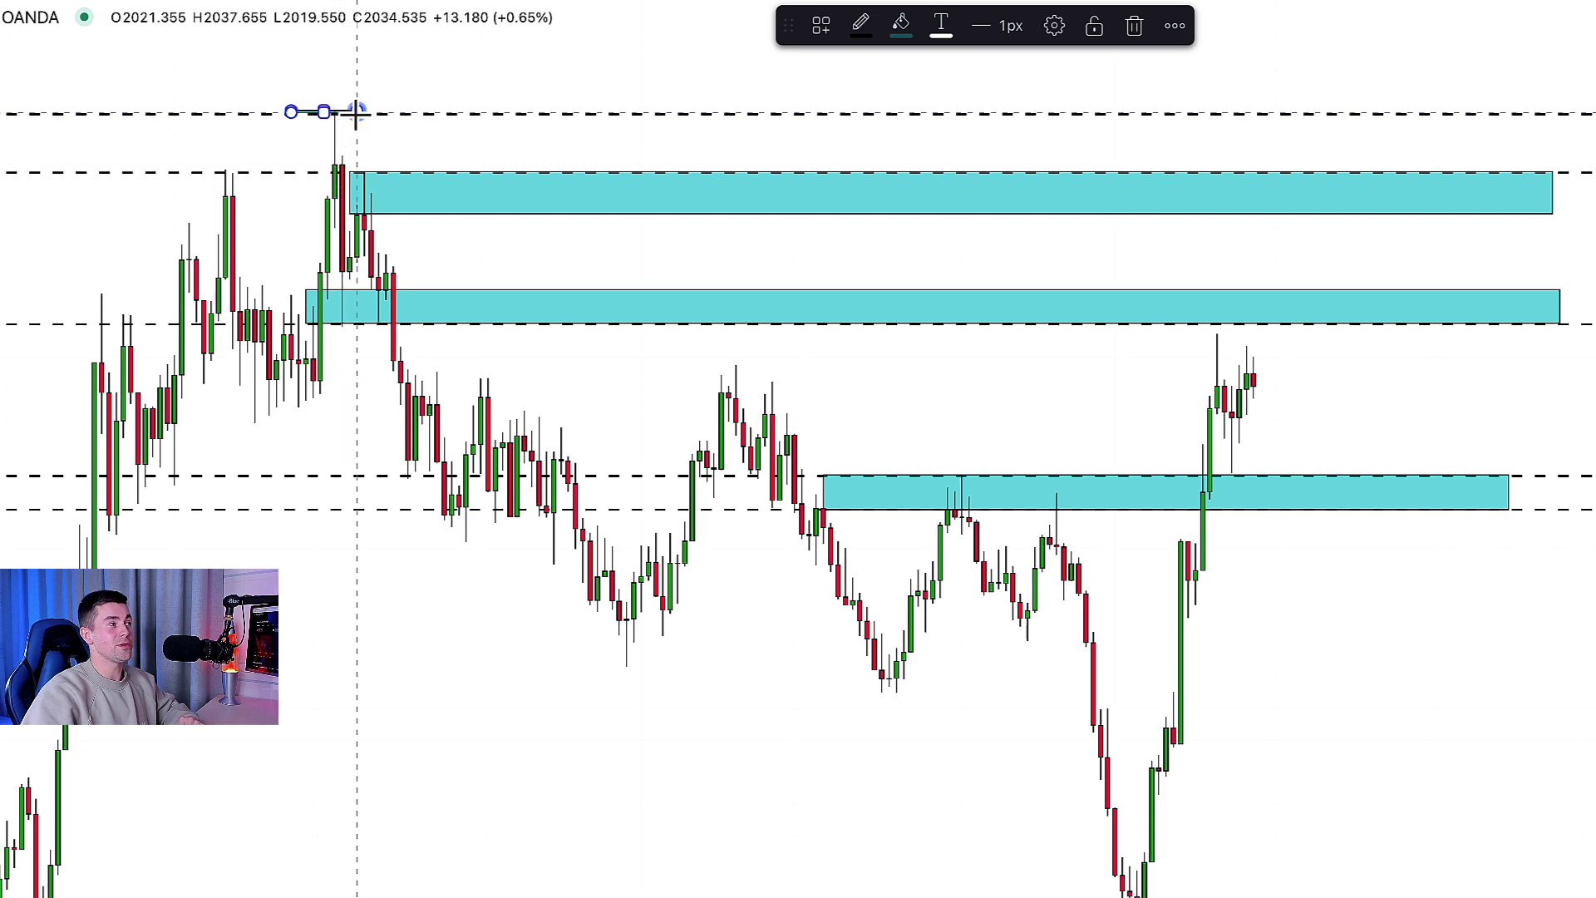
pyautogui.moveTo(339, 112)
pyautogui.mouseDown()
pyautogui.moveTo(484, 171)
pyautogui.moveTo(1543, 169)
pyautogui.mouseUp()
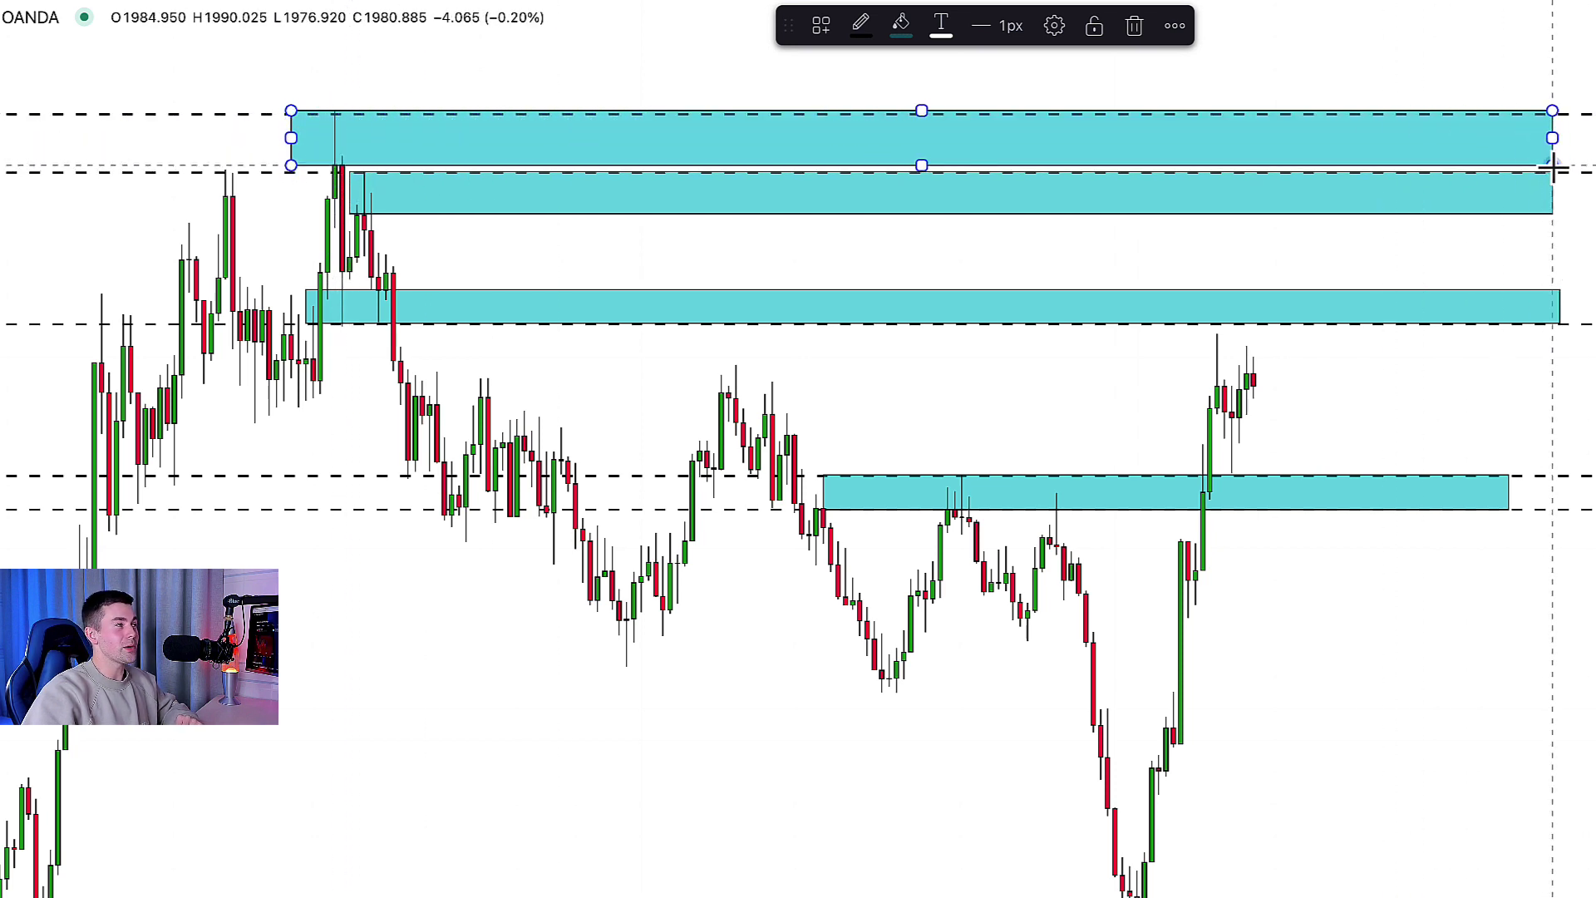
pyautogui.click(534, 263)
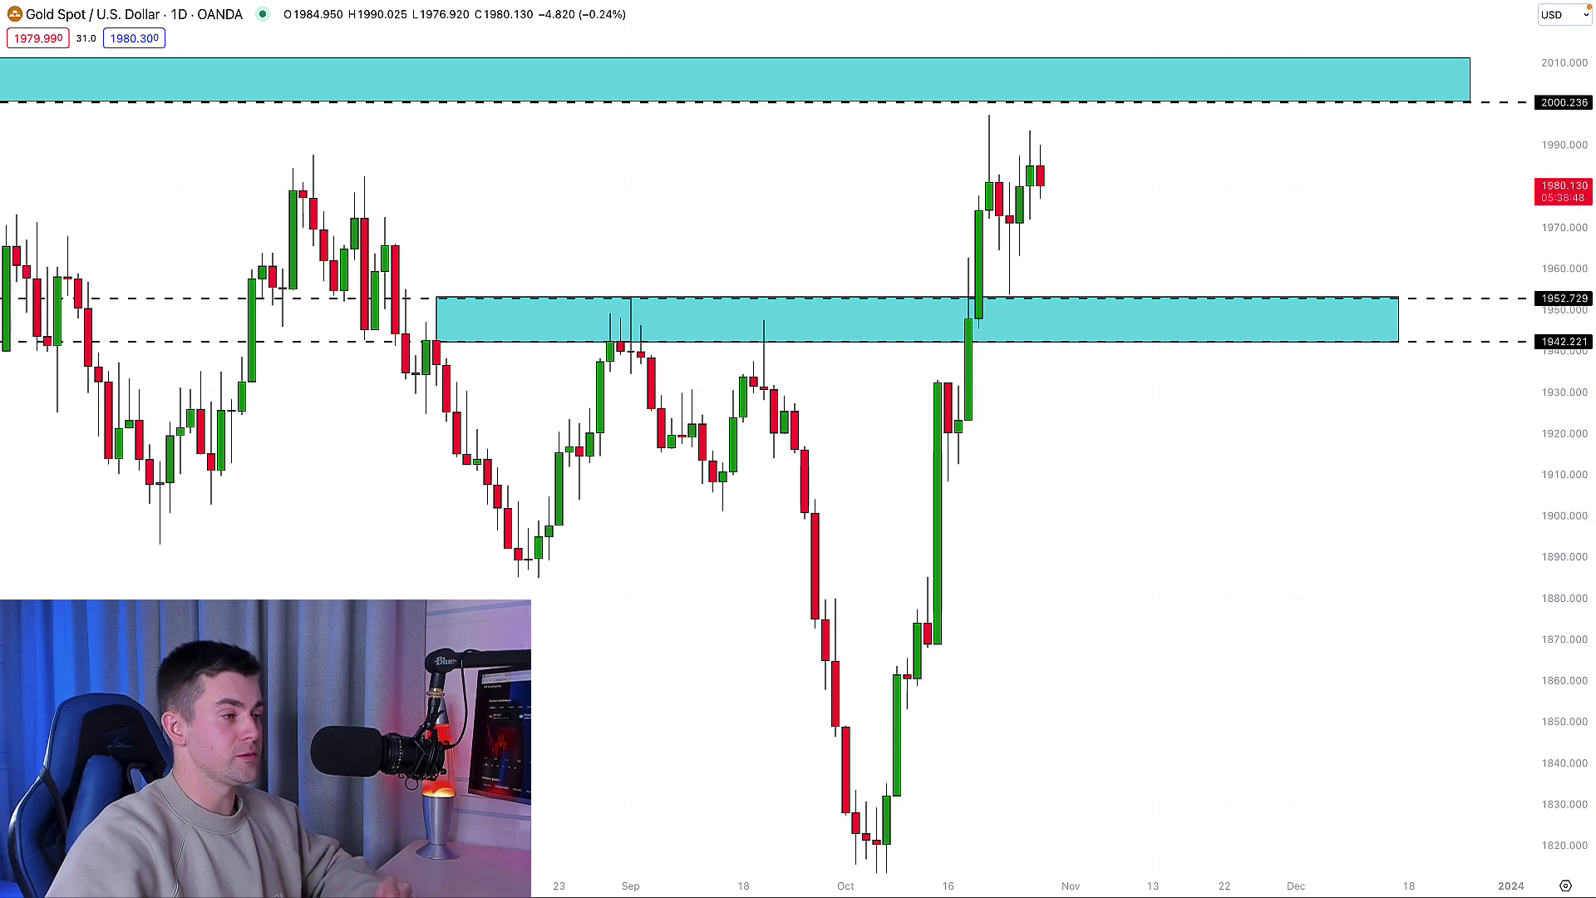
# Extend the lower edge of the rectangle above the 2000.236 line down to the 20 October wick high, about 1997.
pyautogui.moveTo(1234, 615); pyautogui.dragTo(1003, 187)
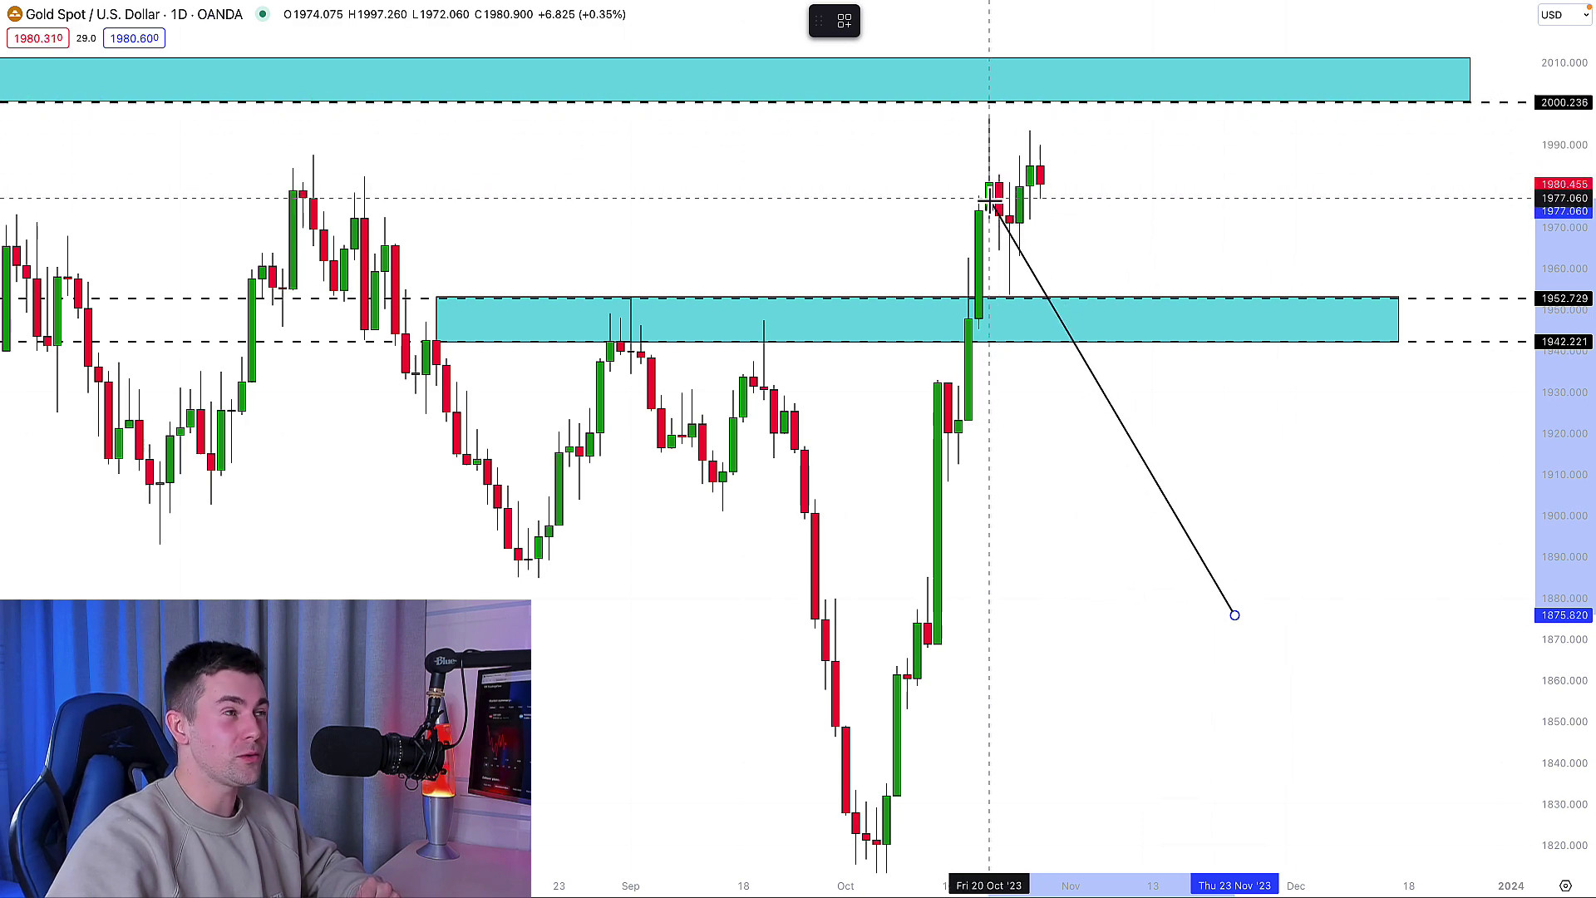
pyautogui.press('Escape')
pyautogui.click(845, 119)
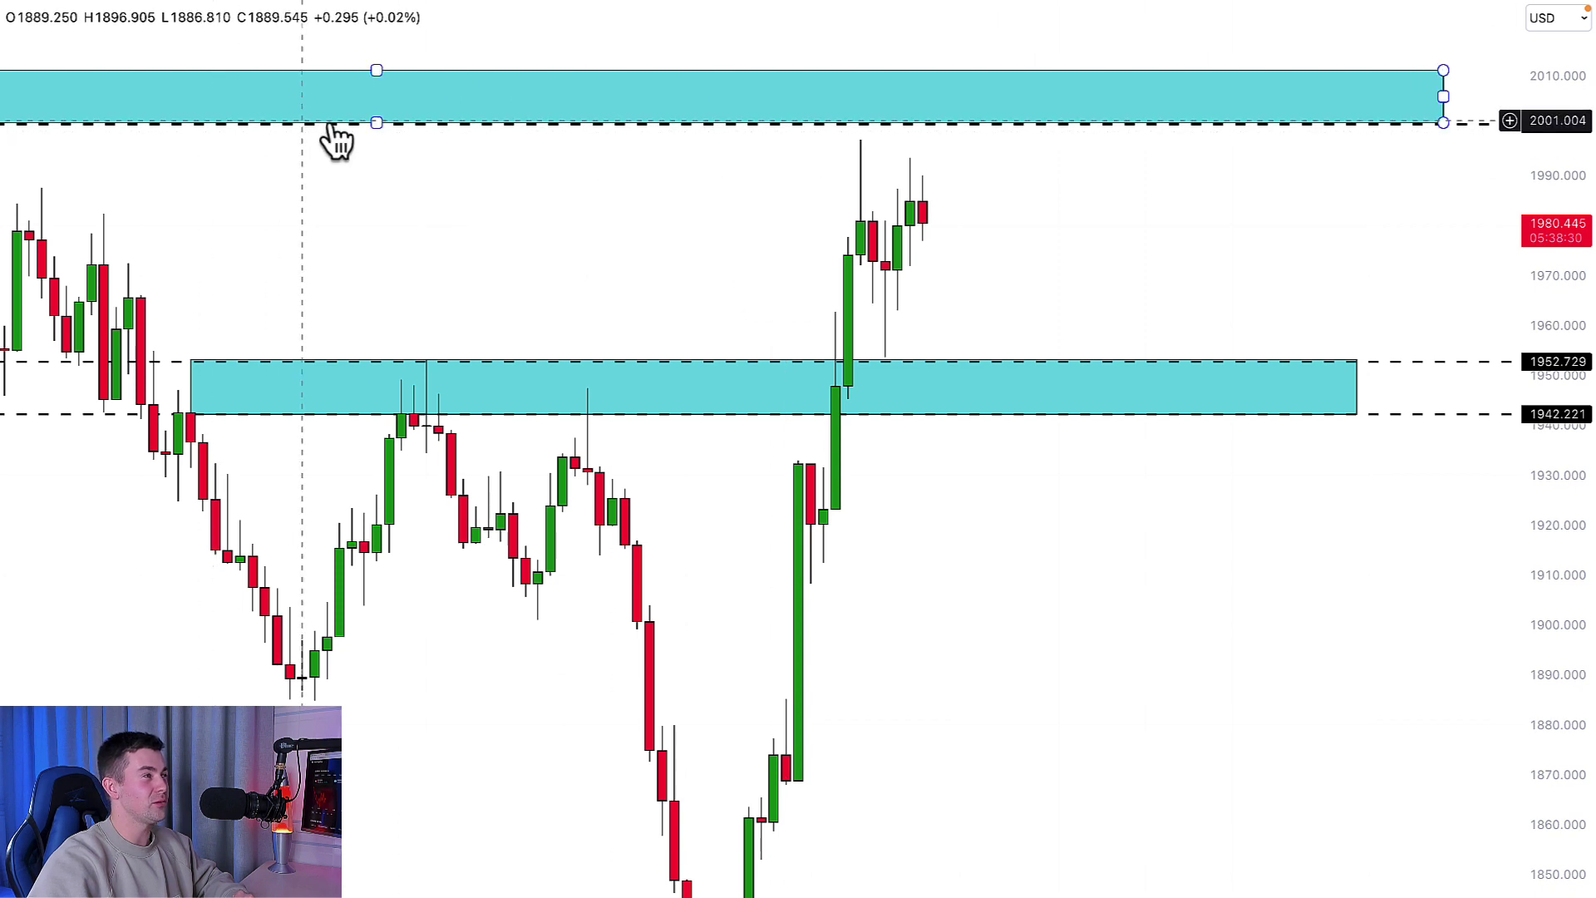
pyautogui.click(379, 120)
pyautogui.moveTo(375, 125); pyautogui.dragTo(371, 140)
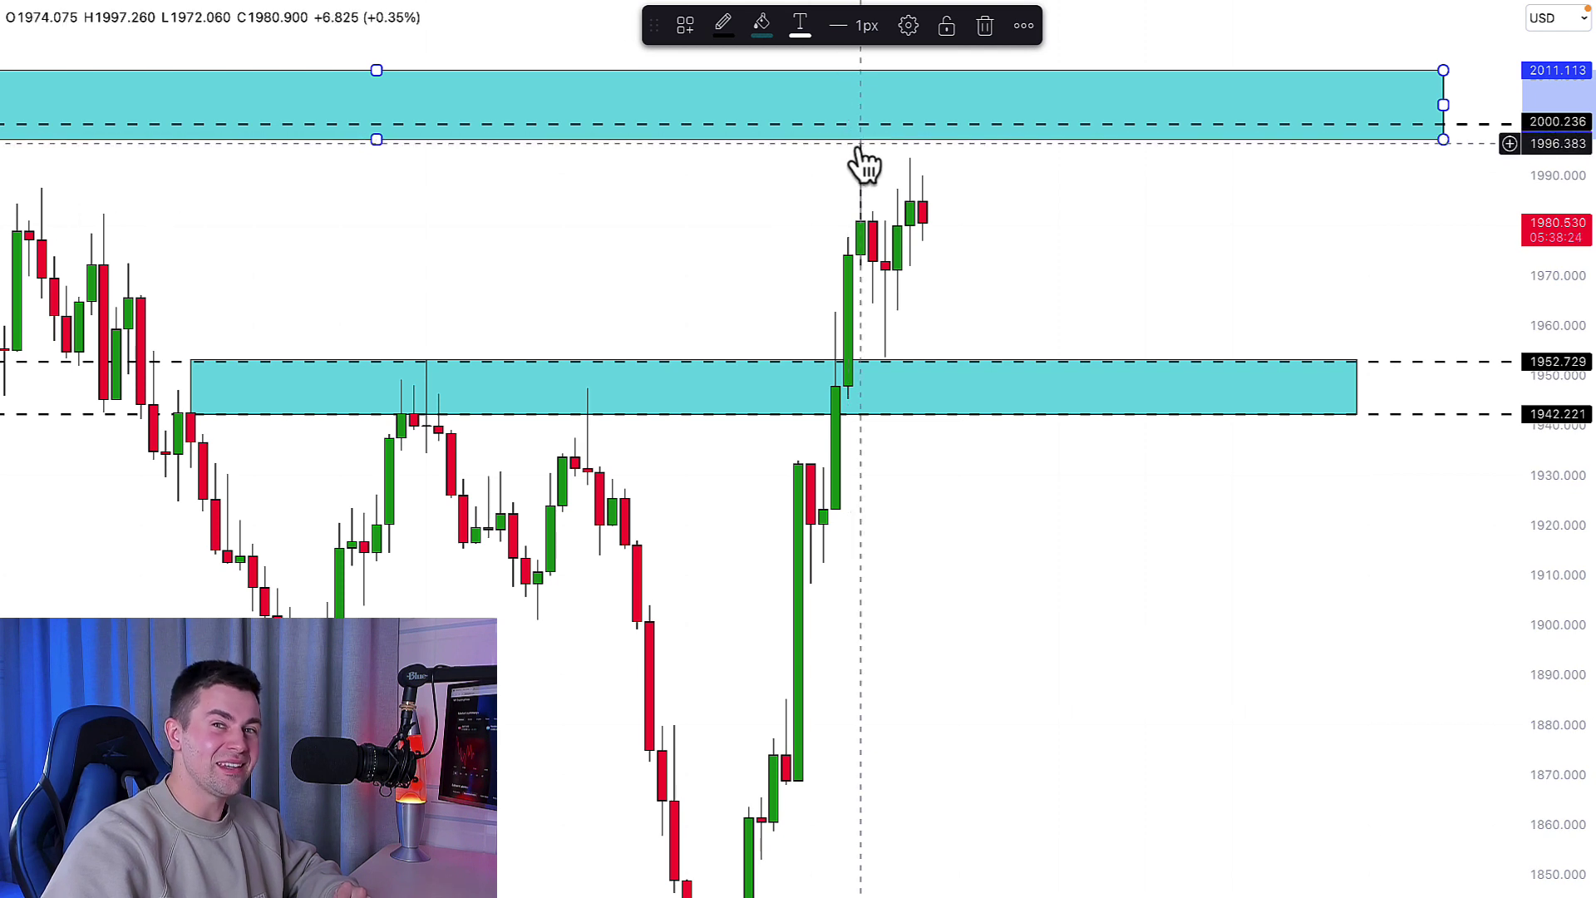
# Raise the upper edge of the rectangle above the 1942.221 line to the late October wick low, about 1954.
pyautogui.hotkey('alt', 't')
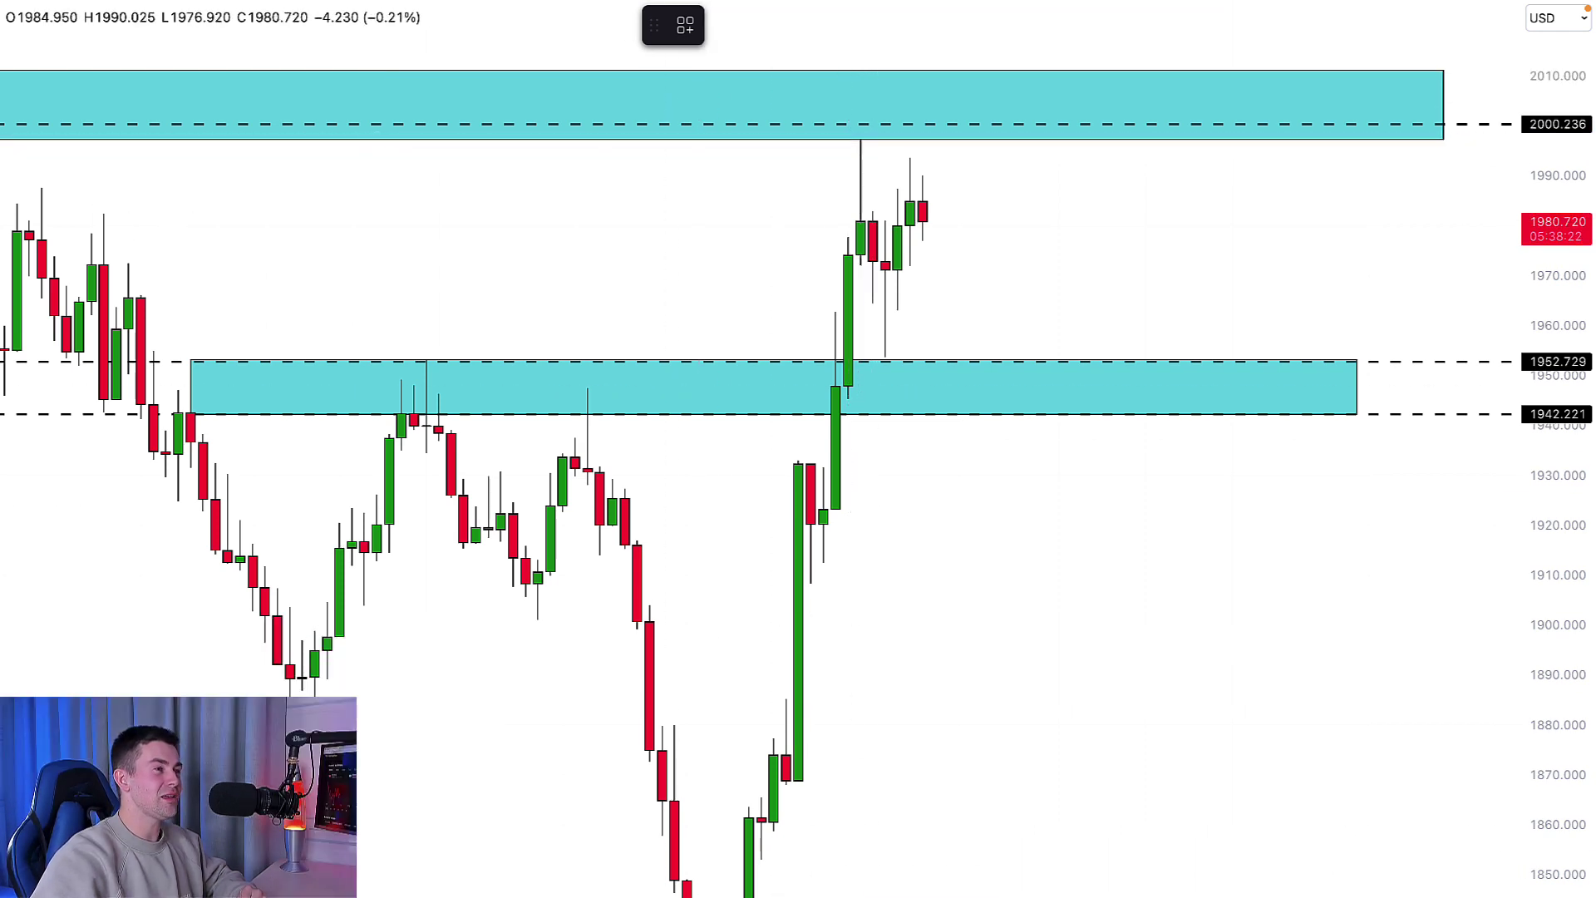
pyautogui.click(1046, 634)
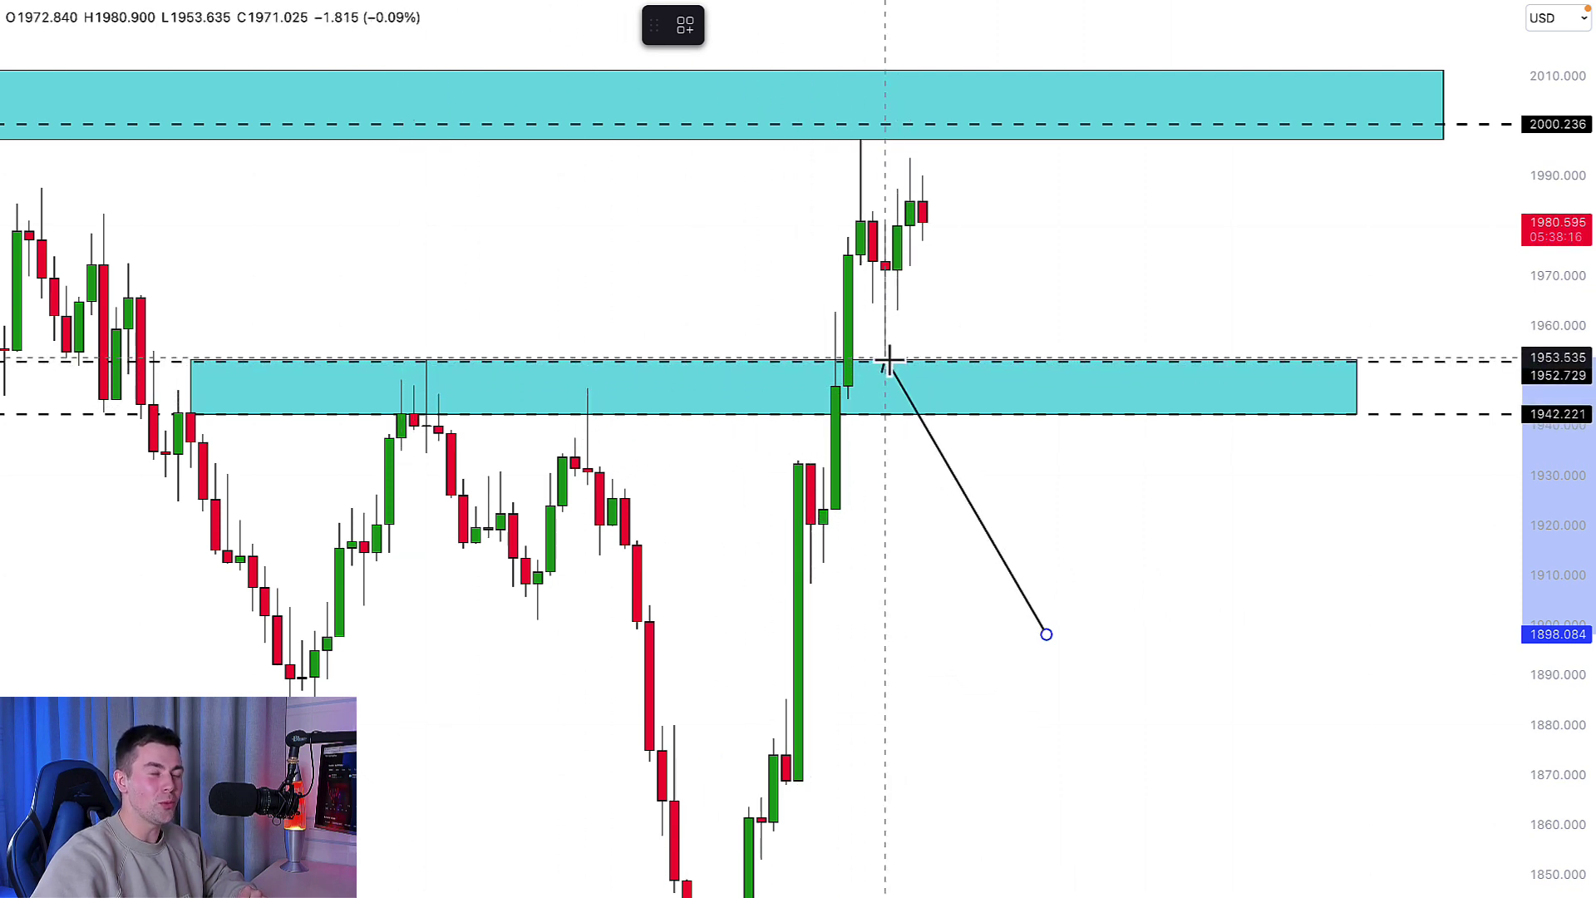
pyautogui.press('Escape')
pyautogui.click(716, 374)
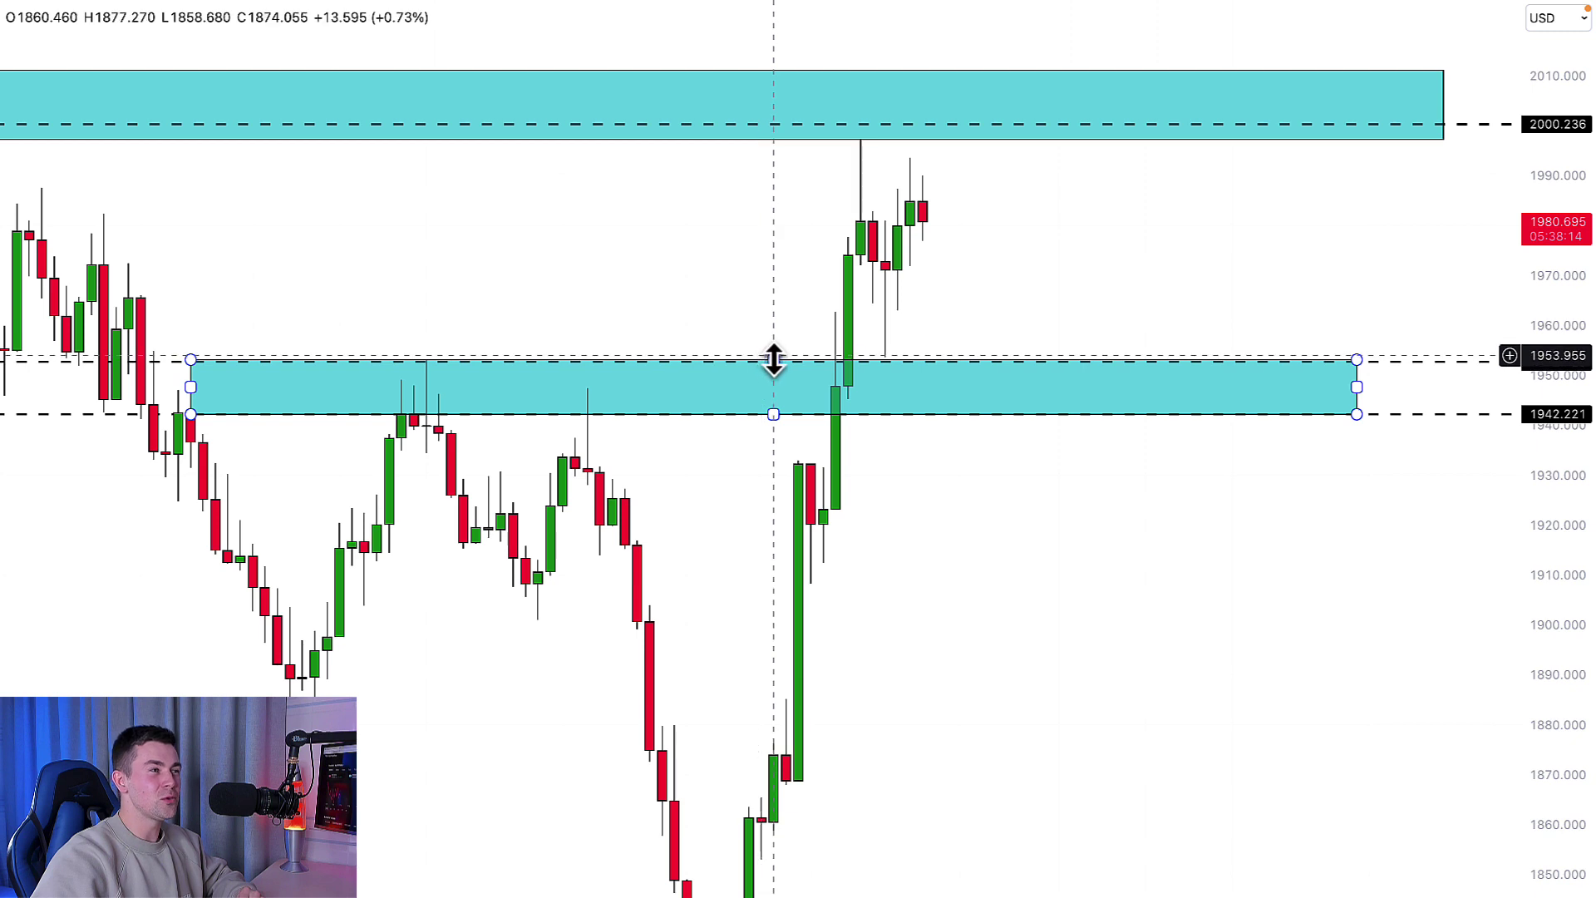
pyautogui.moveTo(778, 361); pyautogui.dragTo(779, 356)
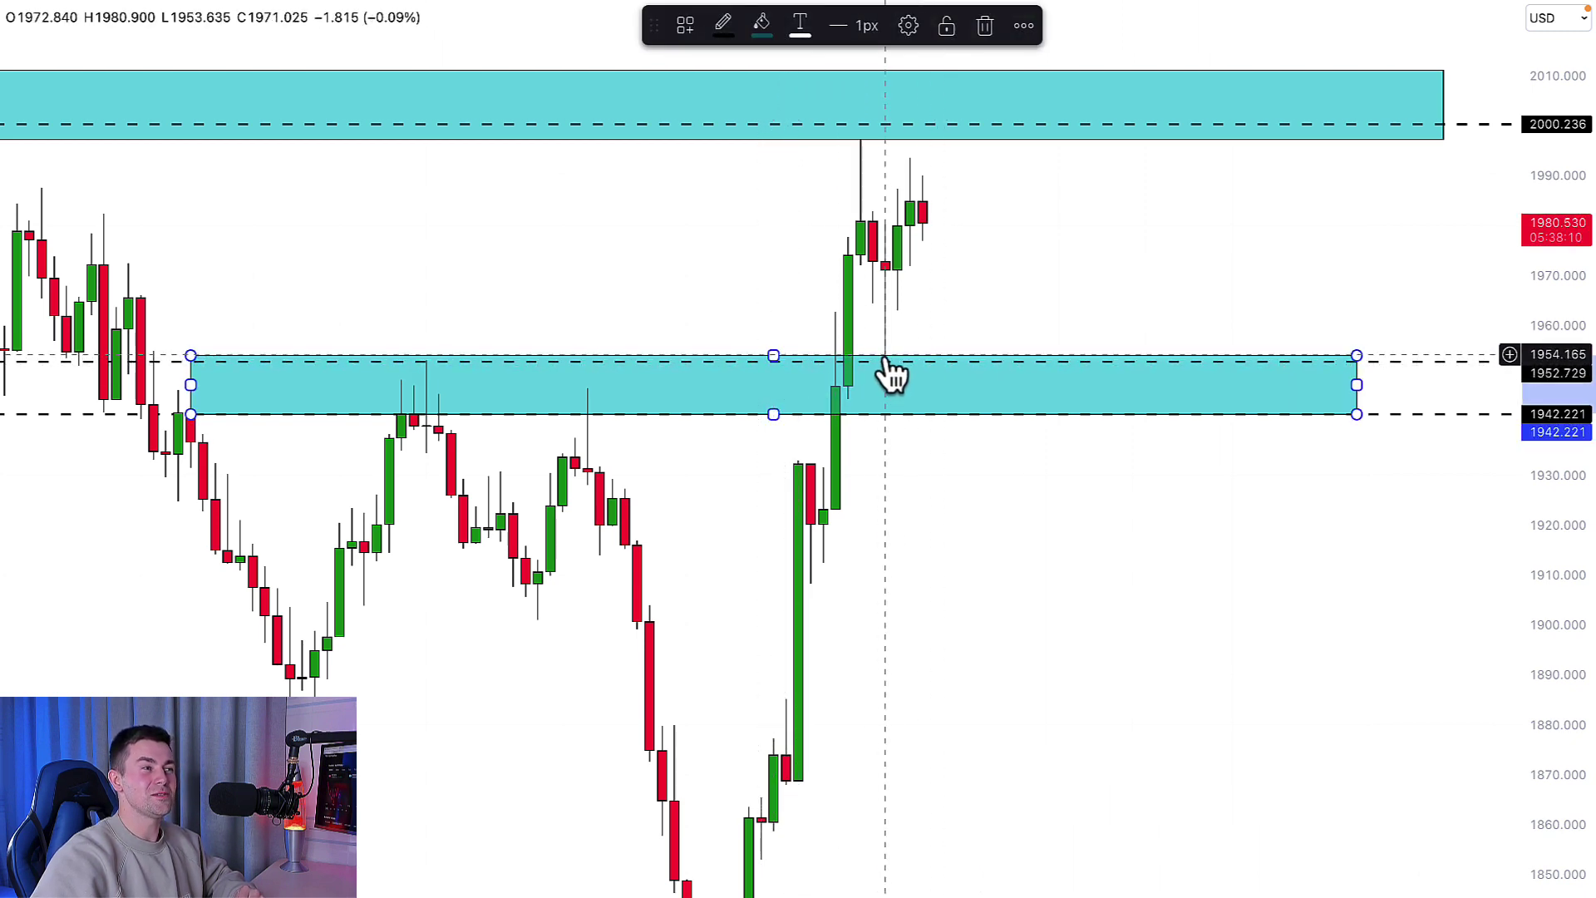